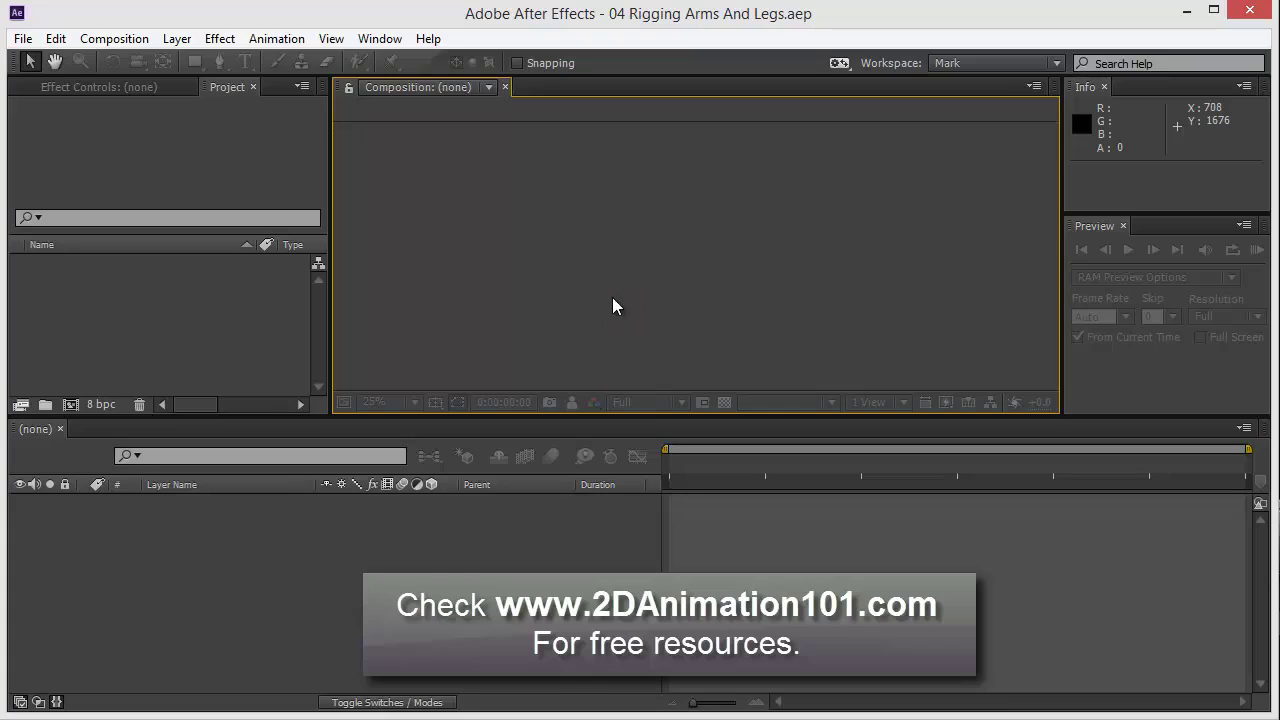
Examine the empty Project, Timeline and Composition areas of the workspace
left_click(157, 317)
left_click(360, 534)
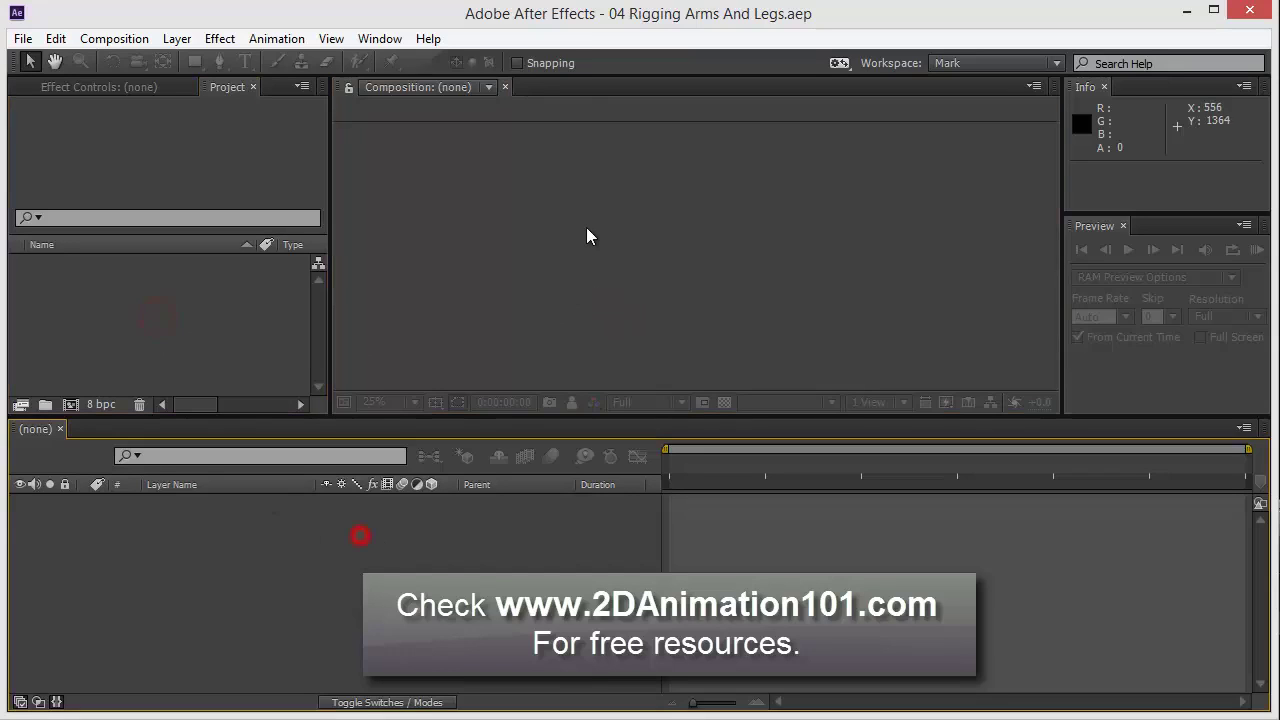
left_click(586, 228)
left_click(222, 306)
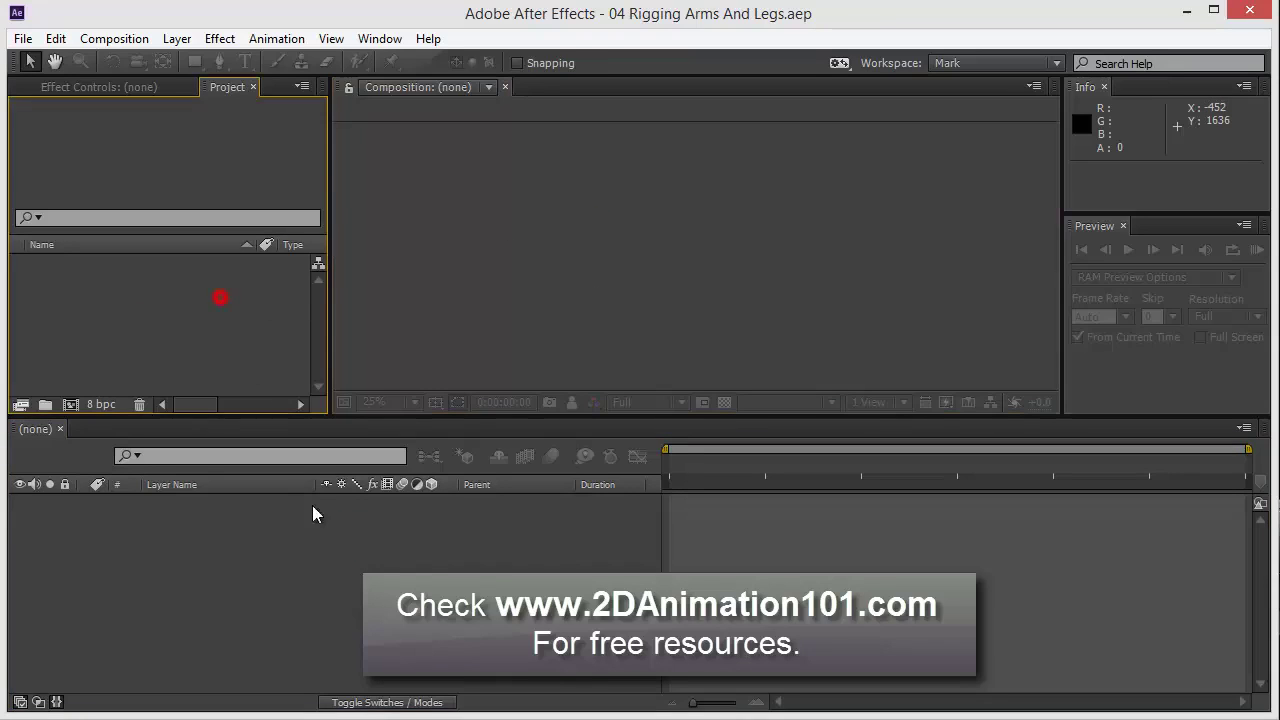
left_click(334, 569)
left_click(654, 251)
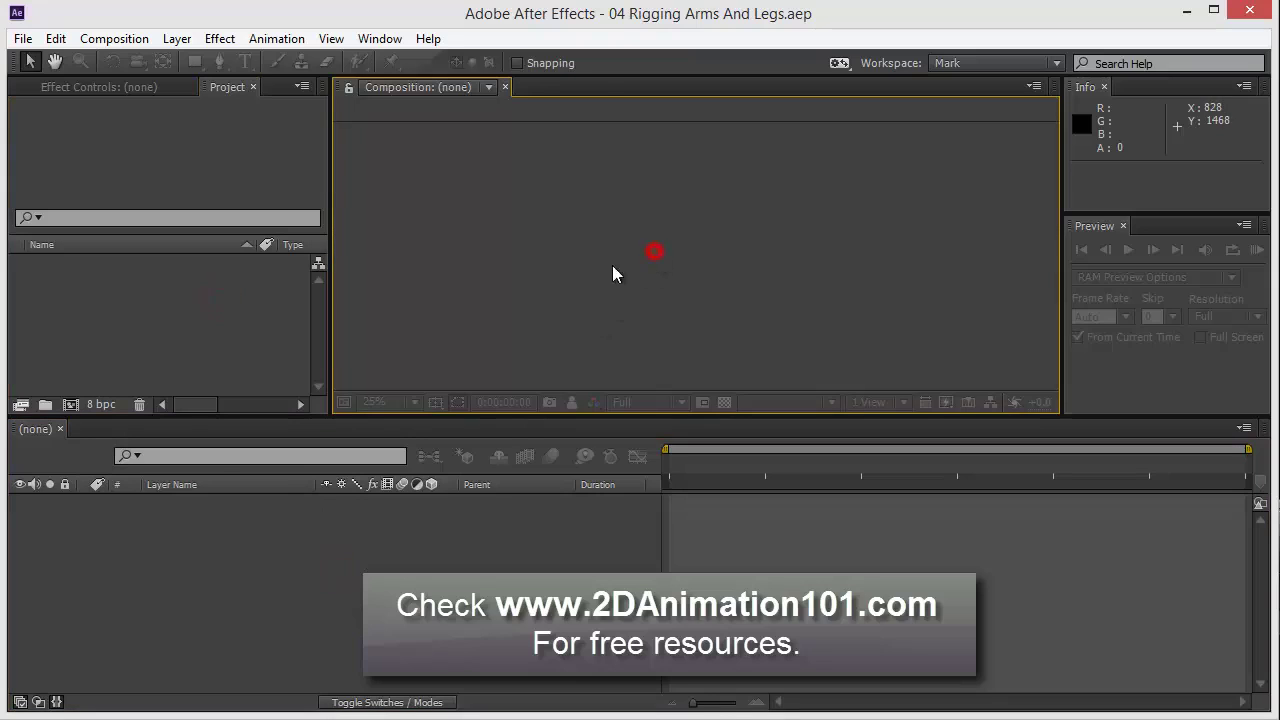
left_click(193, 316)
left_click(366, 577)
left_click(566, 327)
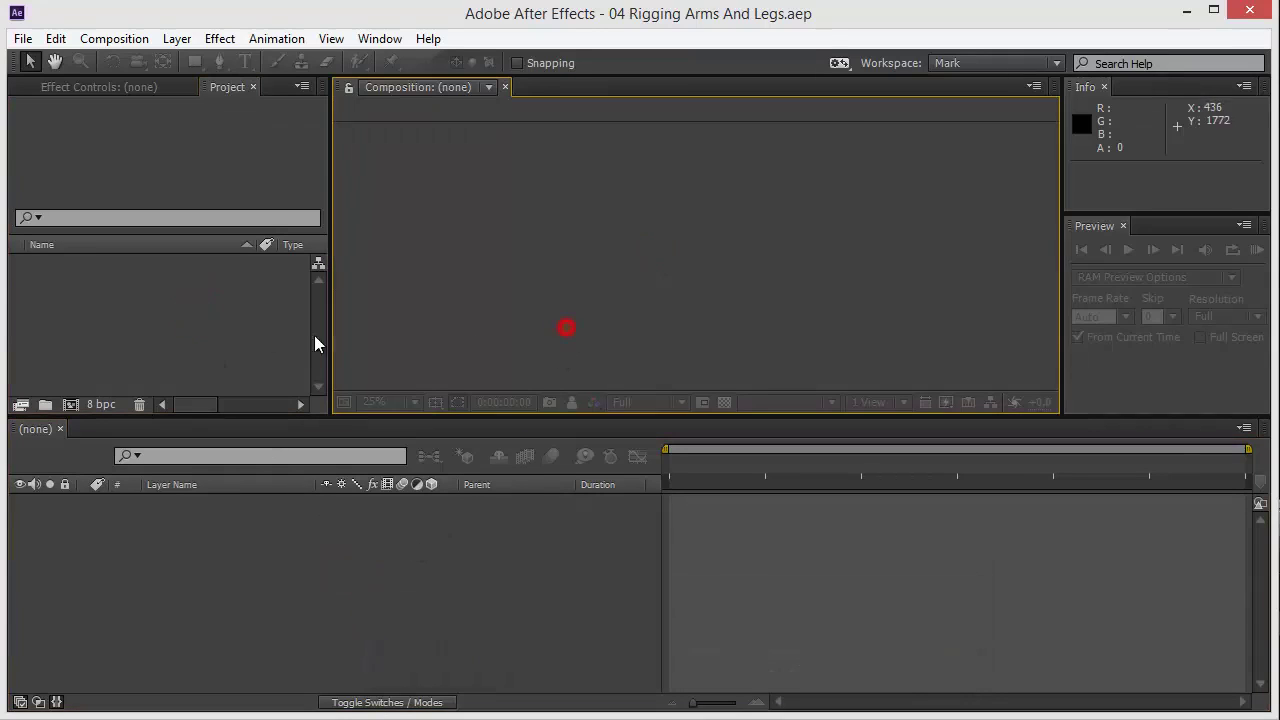
left_click(199, 328)
left_click(309, 582)
left_click(518, 329)
left_click(184, 323)
left_click(240, 540)
left_click(518, 330)
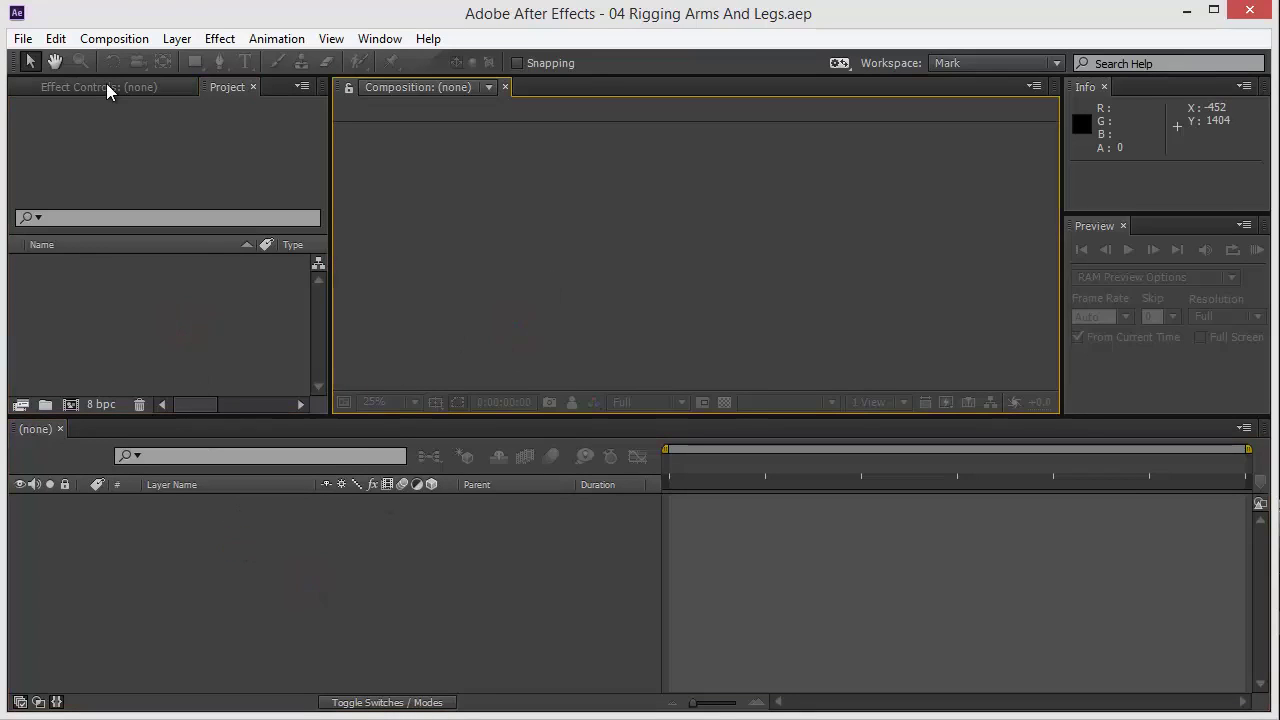
Look at the Effect Controls view beside the Project view and review which workspace panels can be shown
left_click(106, 87)
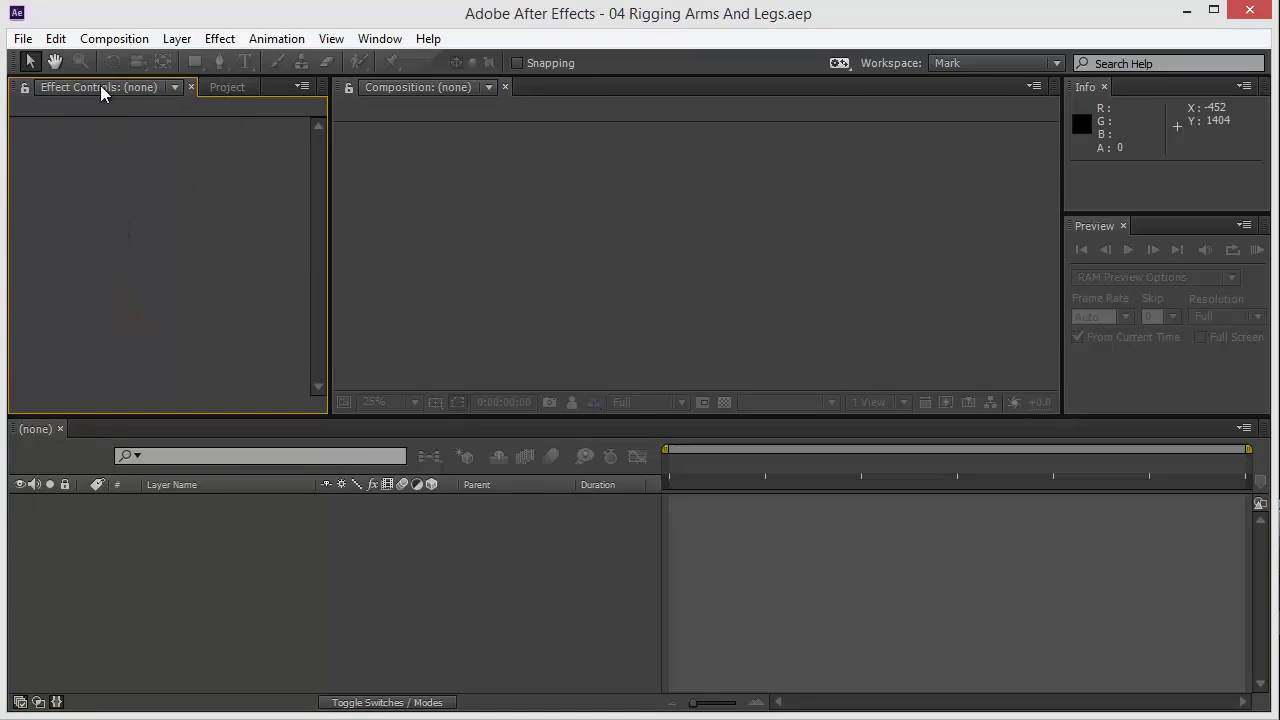
left_click(227, 88)
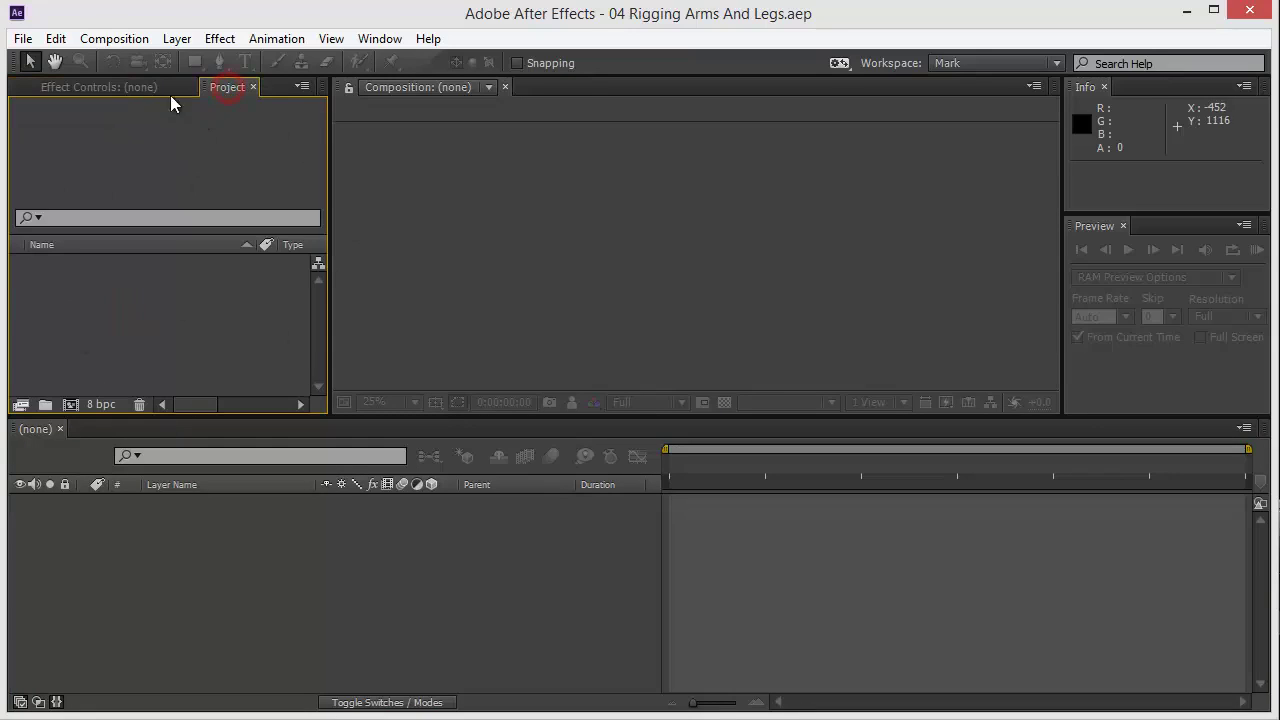
left_click(106, 91)
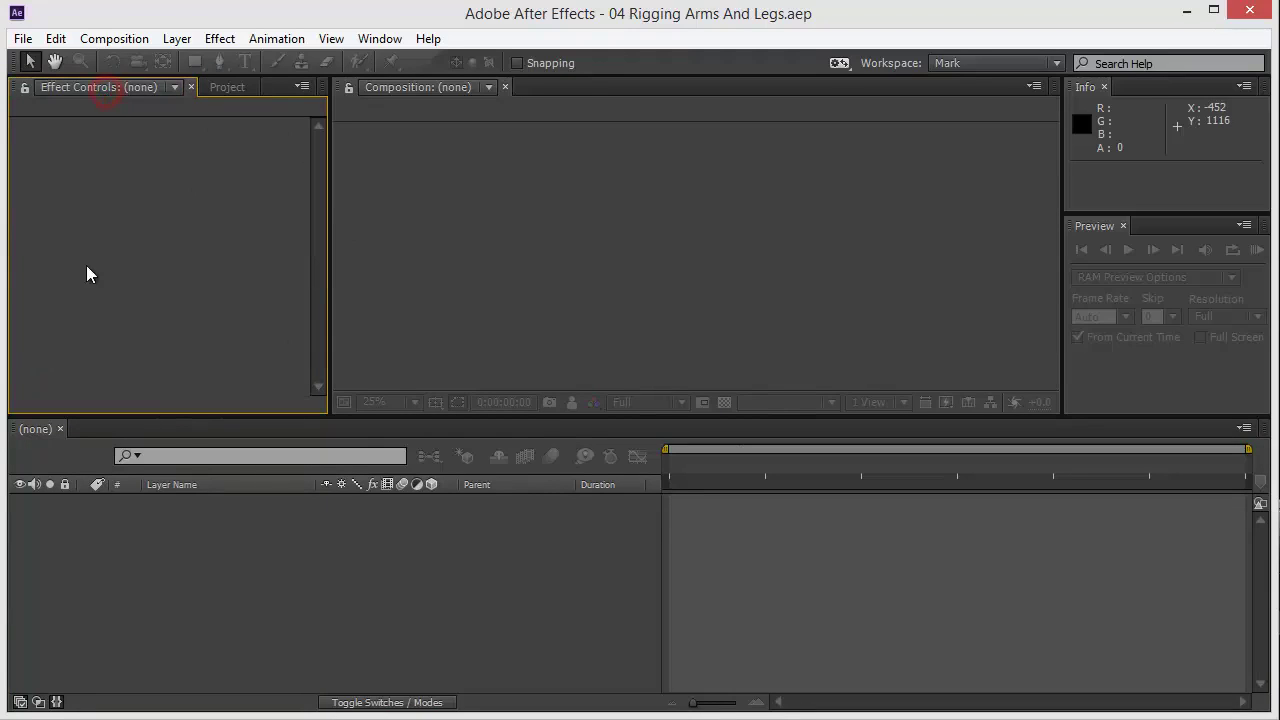
left_click(490, 240)
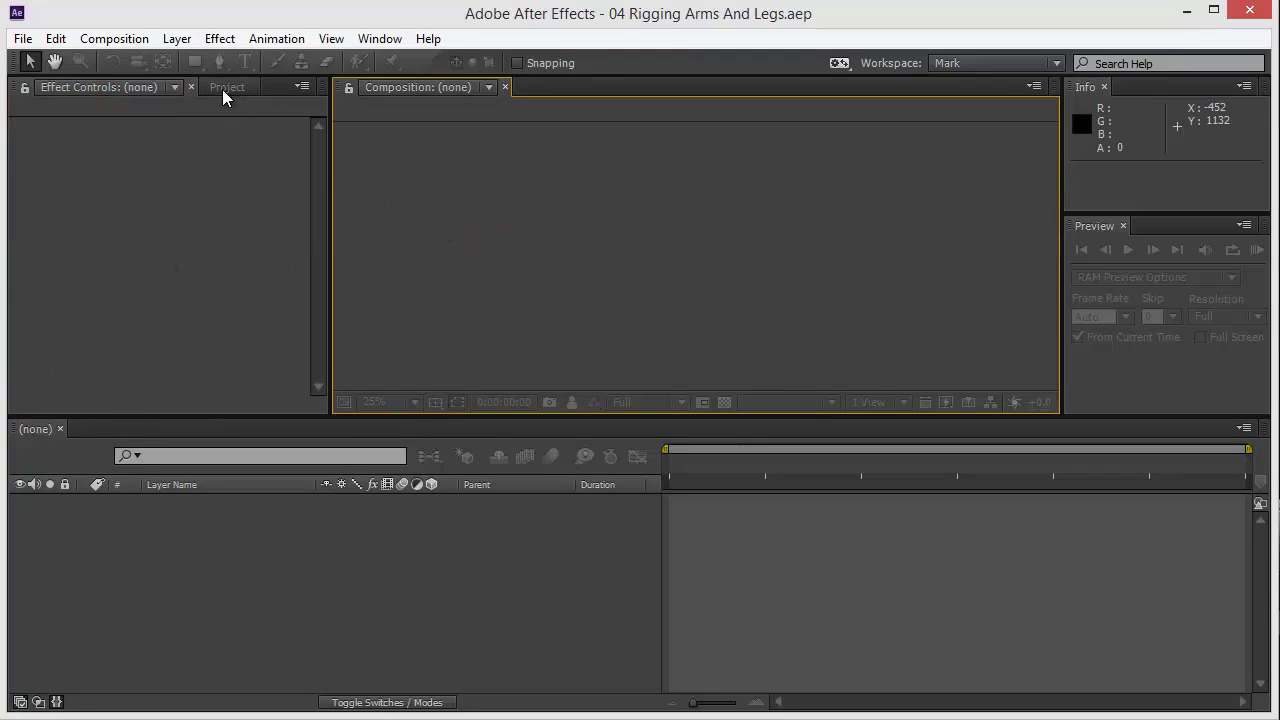
left_click(224, 88)
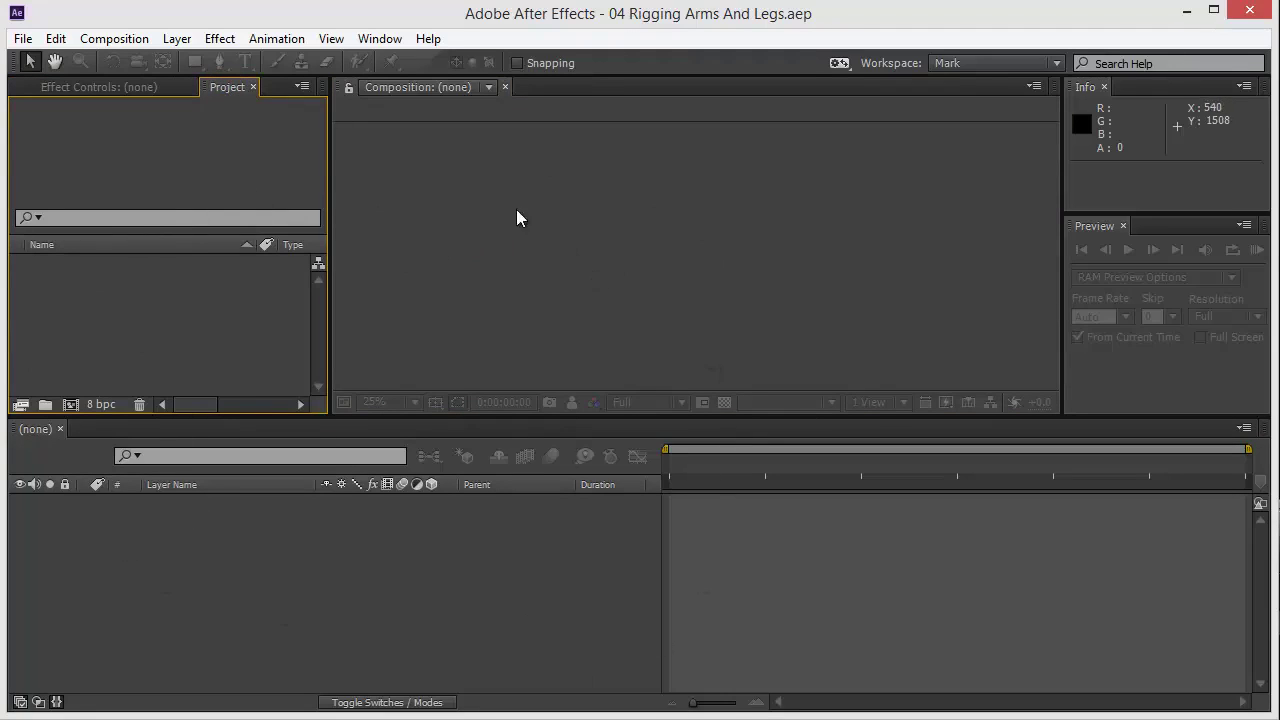
left_click(378, 40)
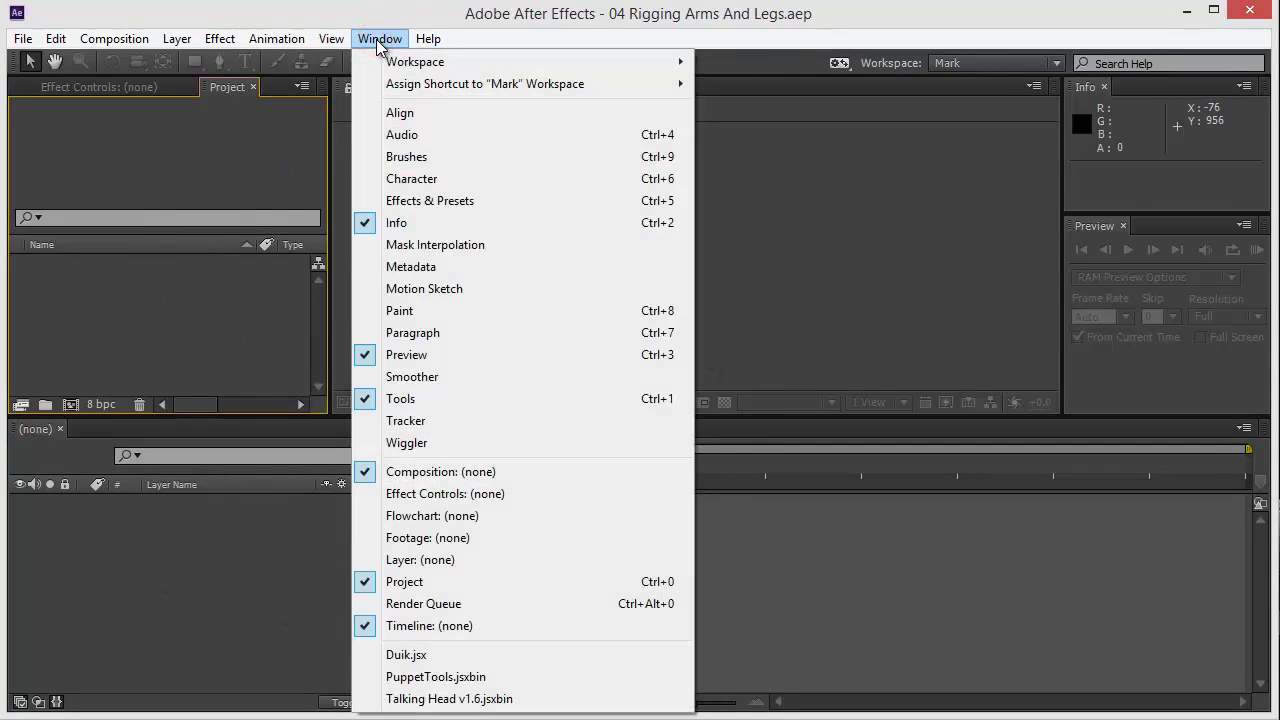
left_click(378, 40)
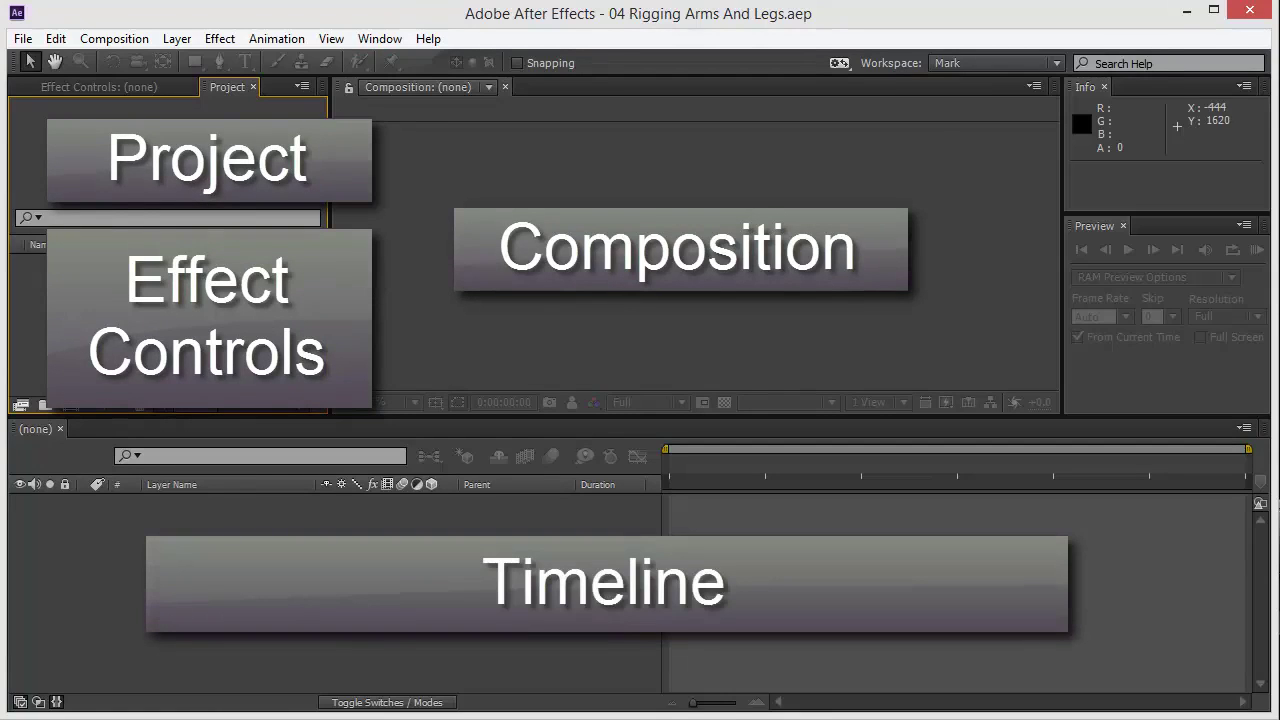
left_click(596, 288)
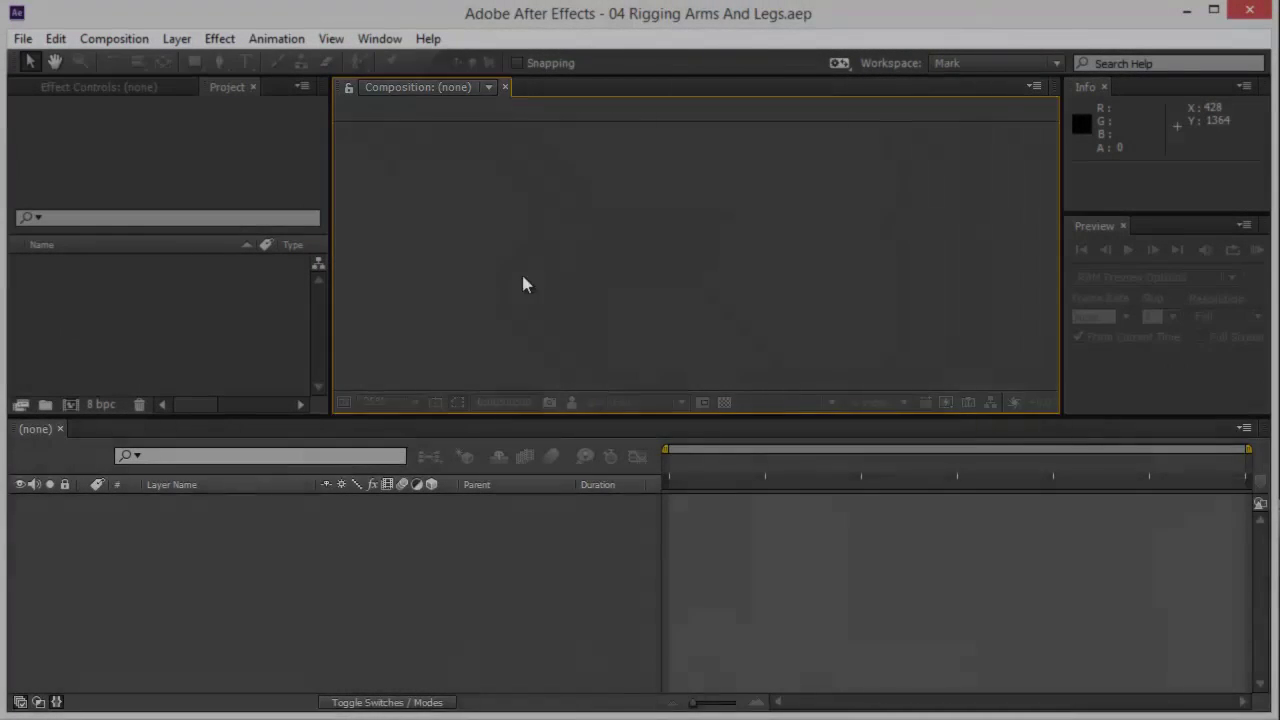
left_click(202, 589)
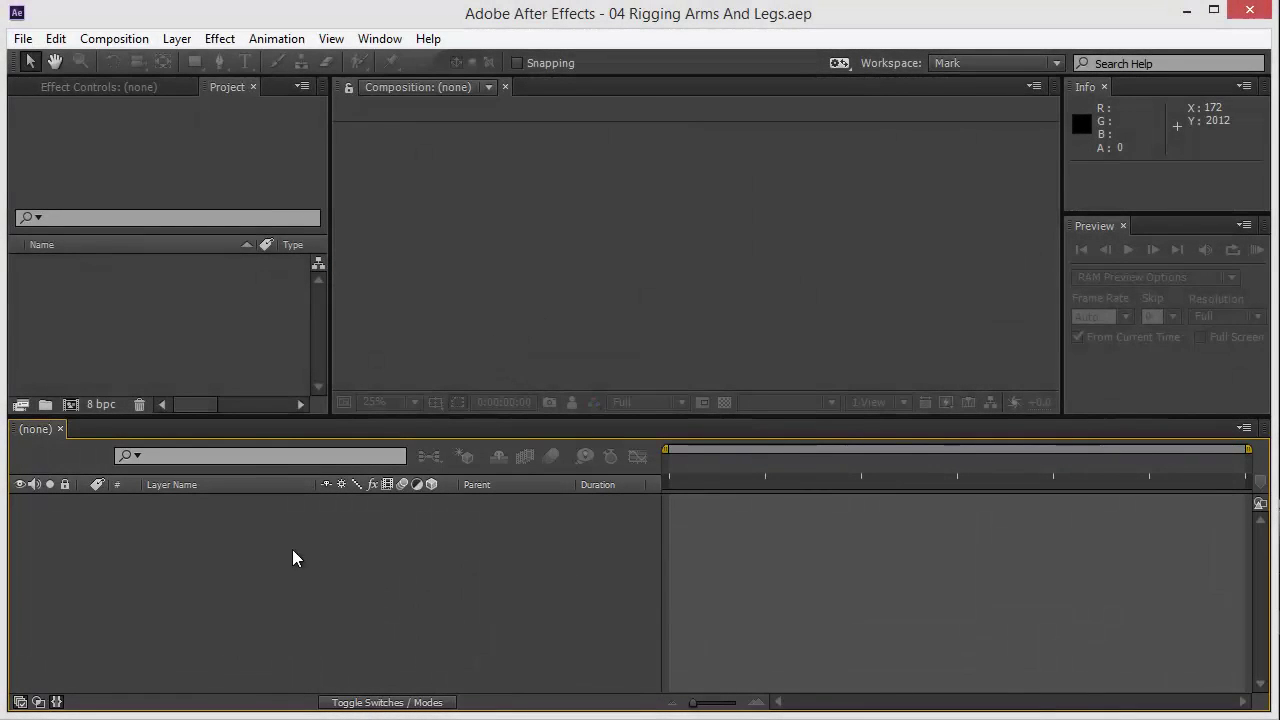
left_click(379, 40)
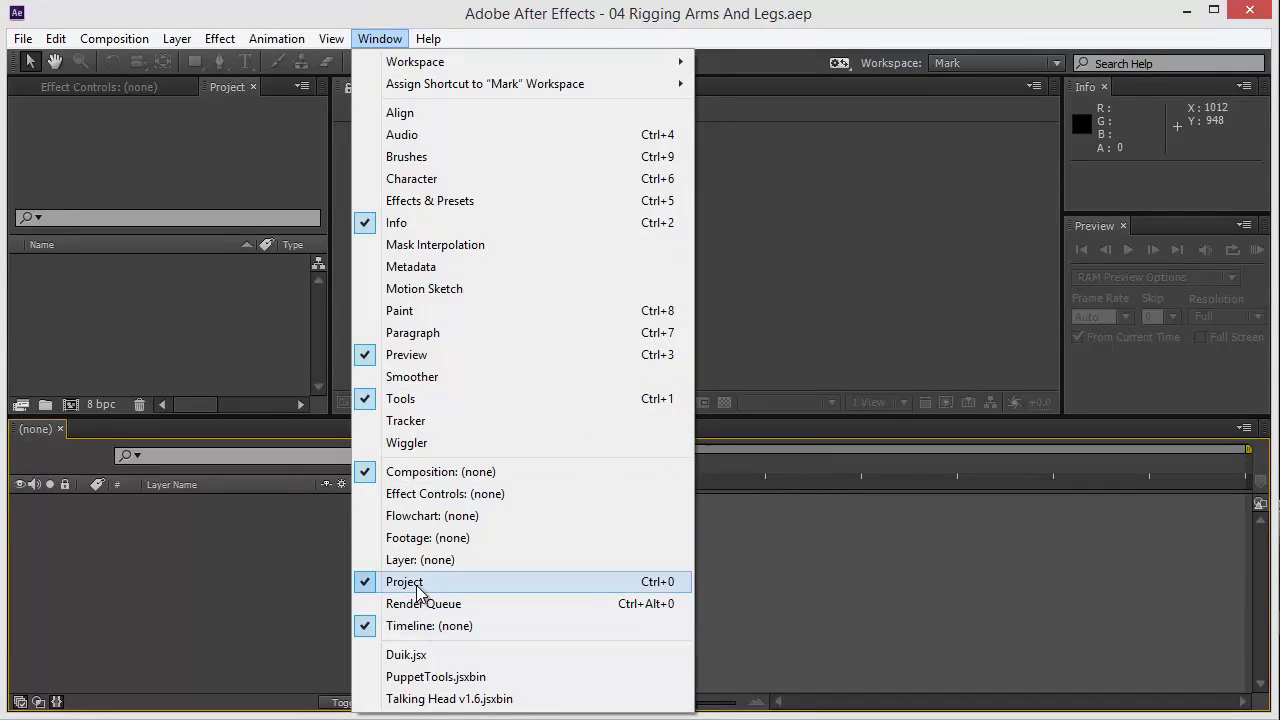
left_click(419, 500)
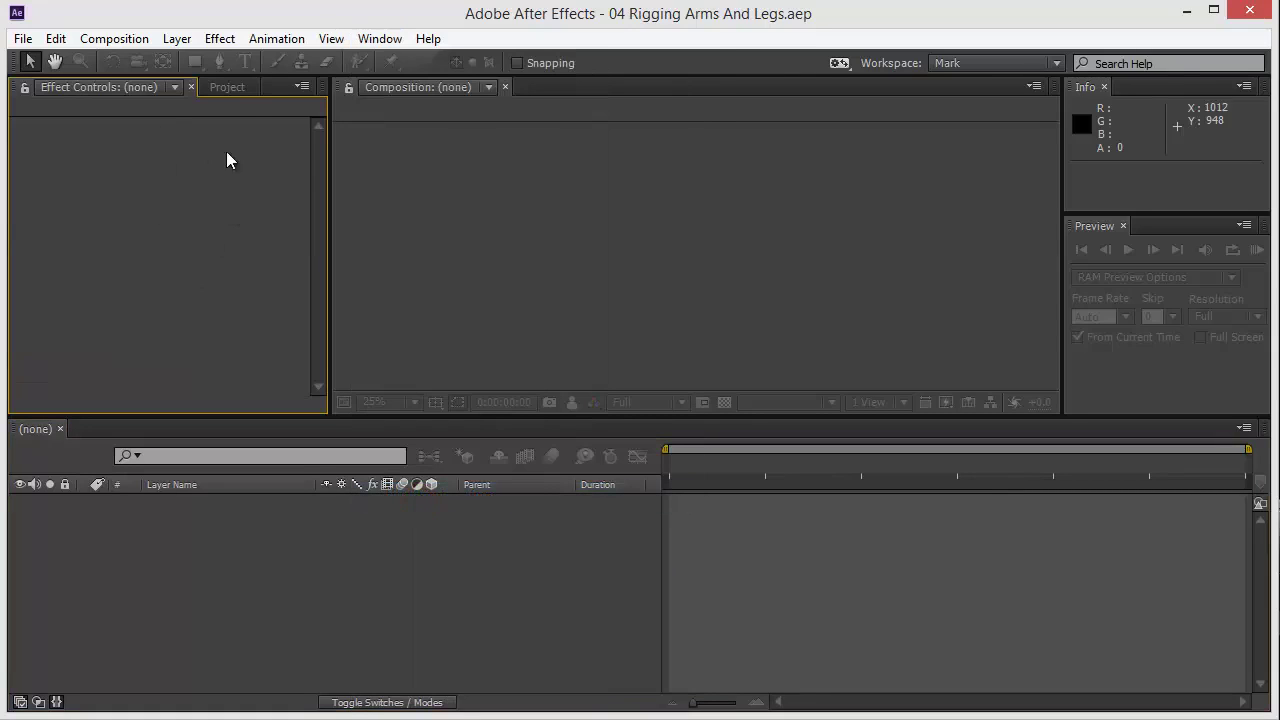
left_click(226, 89)
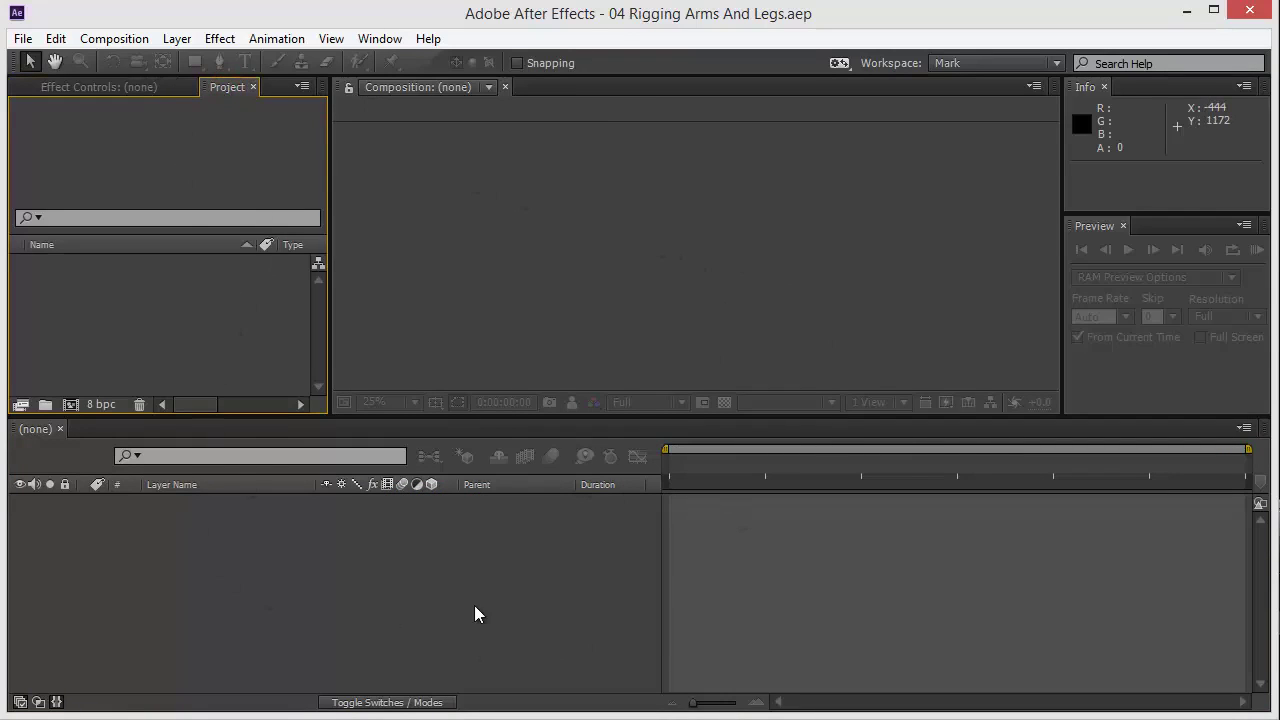
Import Jimmy.ai from the 2D Character Puppet Animation folder in File Explorer as a Composition with Layer Size footage dimensions
key("alt+Tab")
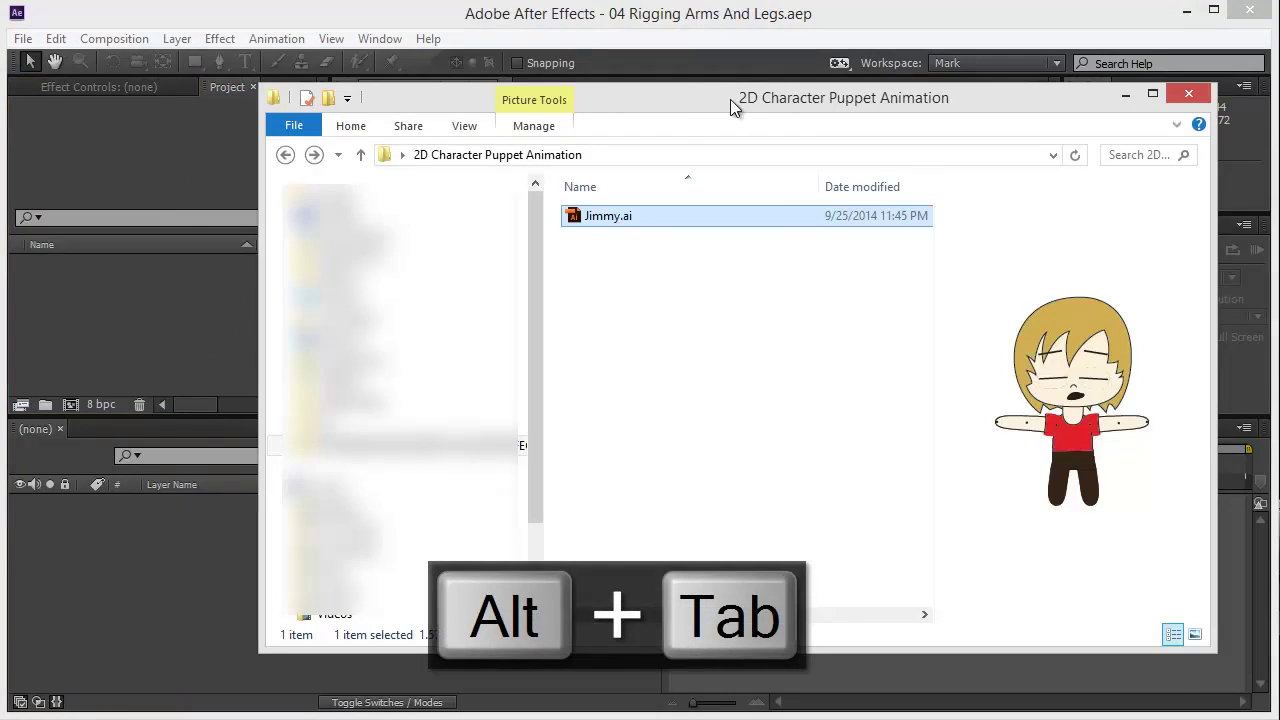
left_click_drag(601, 215, 112, 297)
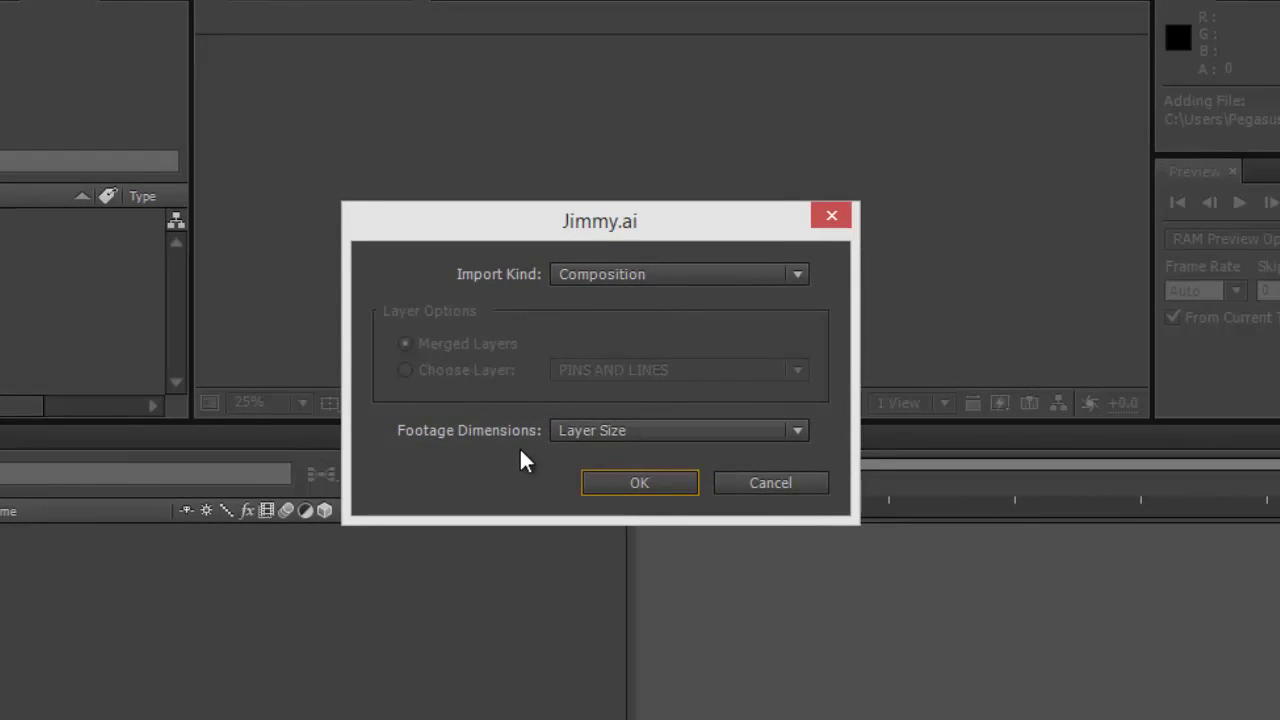
left_click(706, 432)
left_click(651, 491)
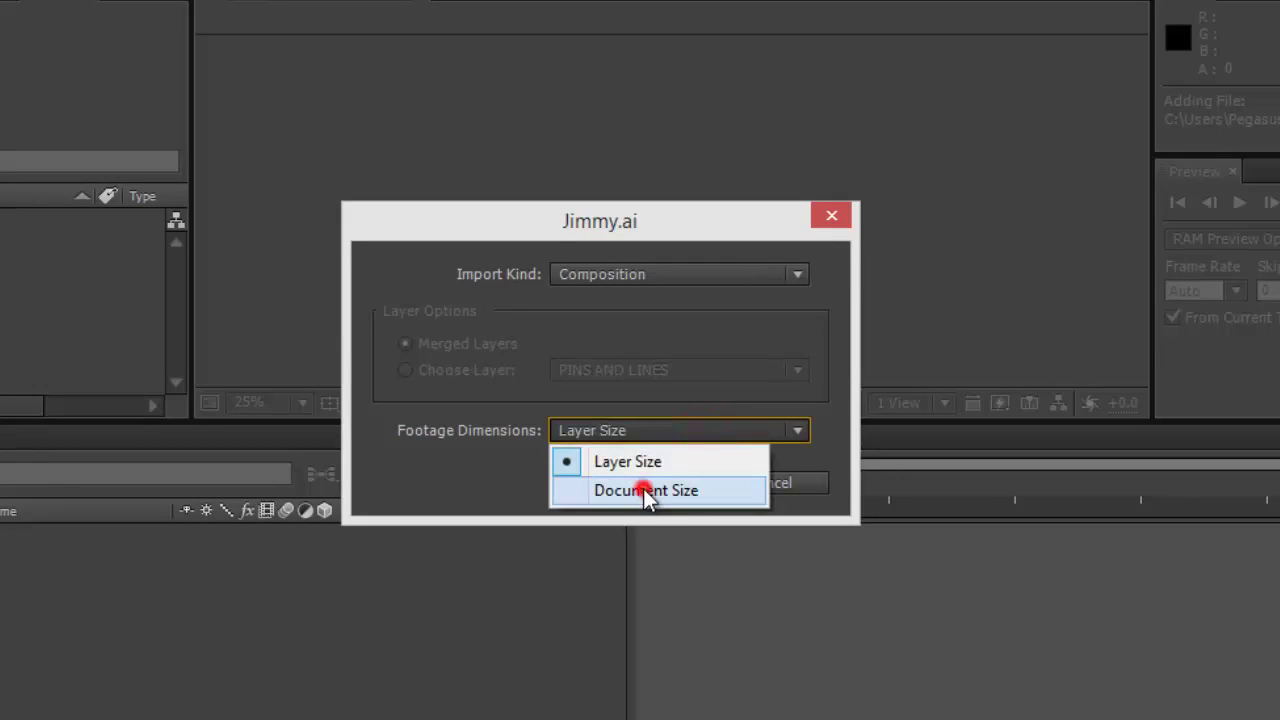
left_click(638, 482)
left_click(642, 433)
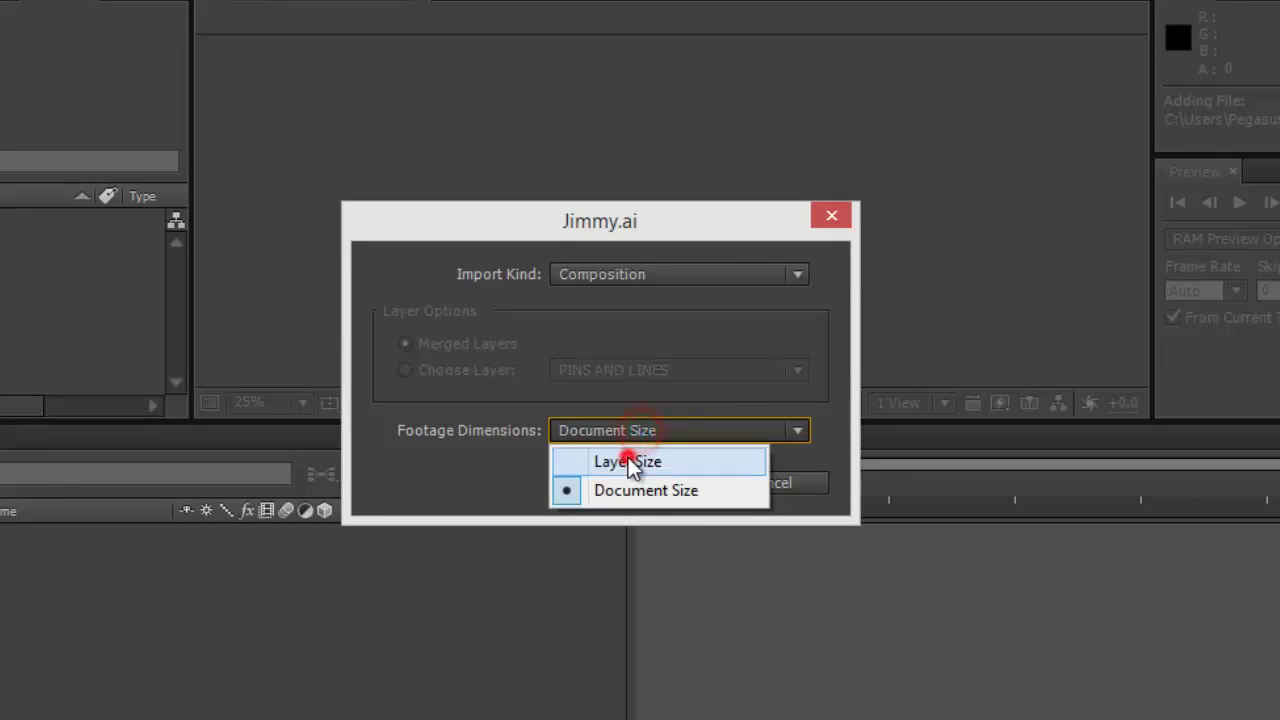
left_click(630, 457)
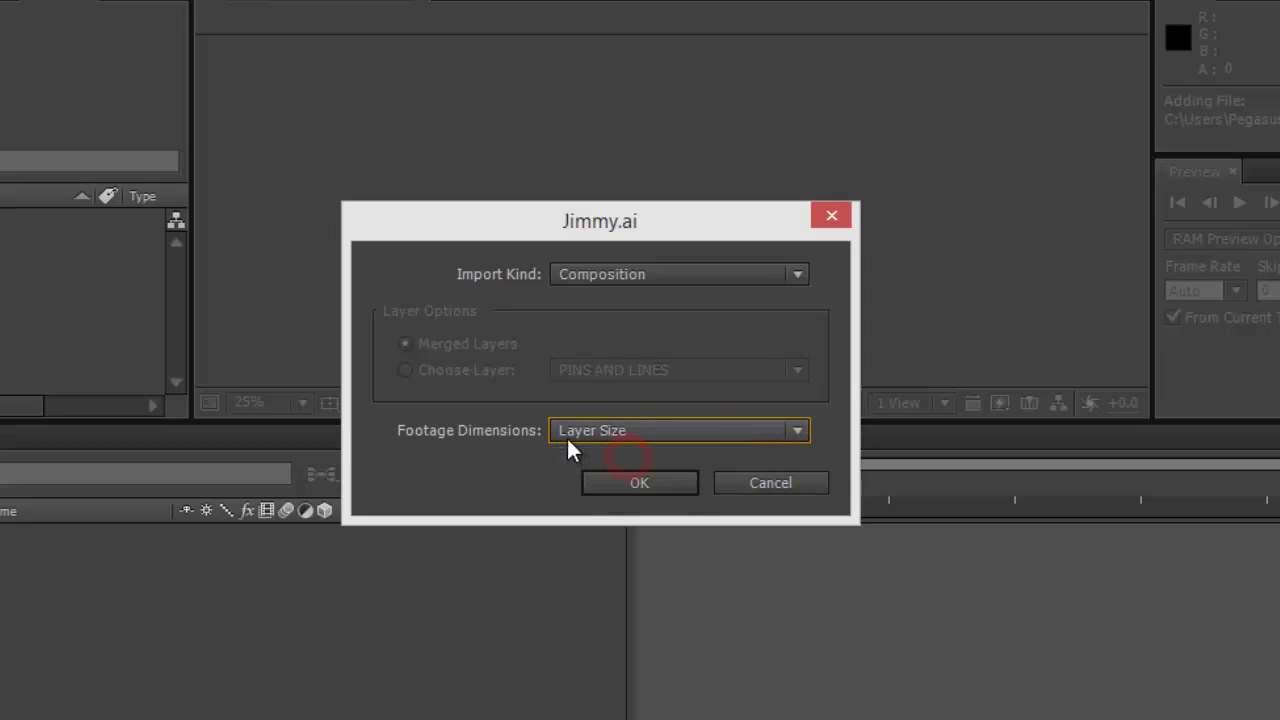
left_click(620, 274)
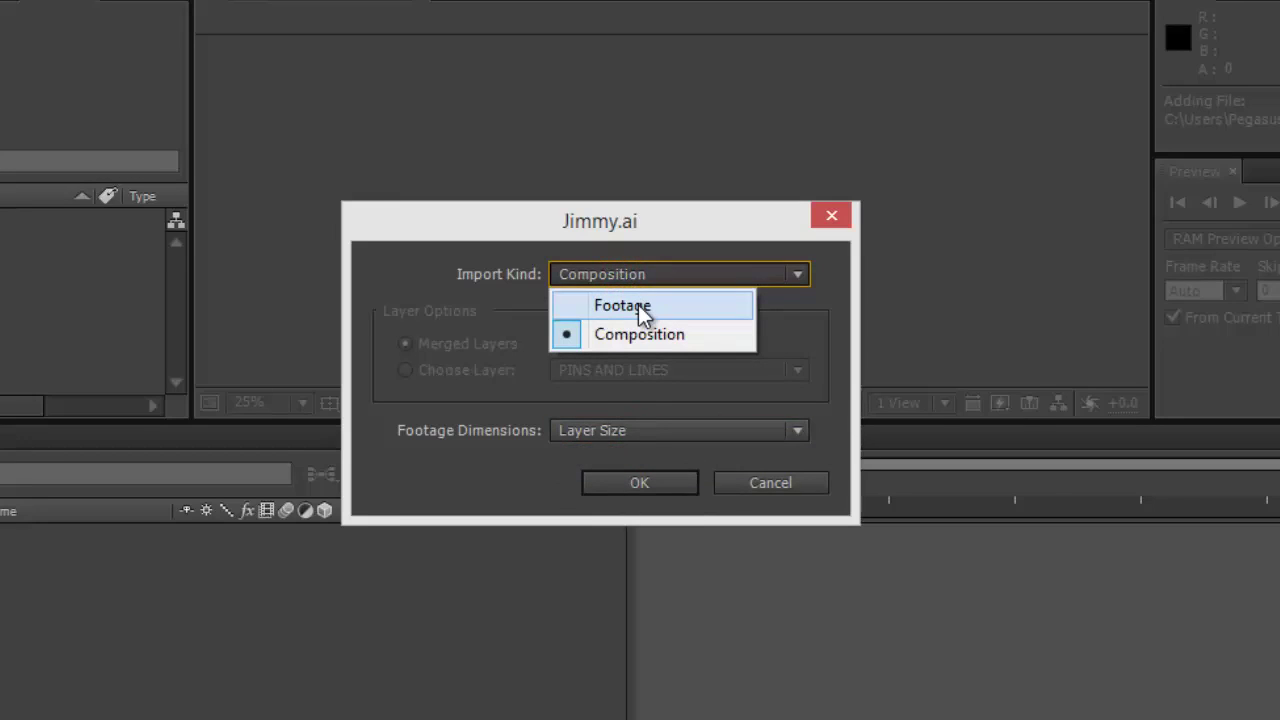
left_click(637, 338)
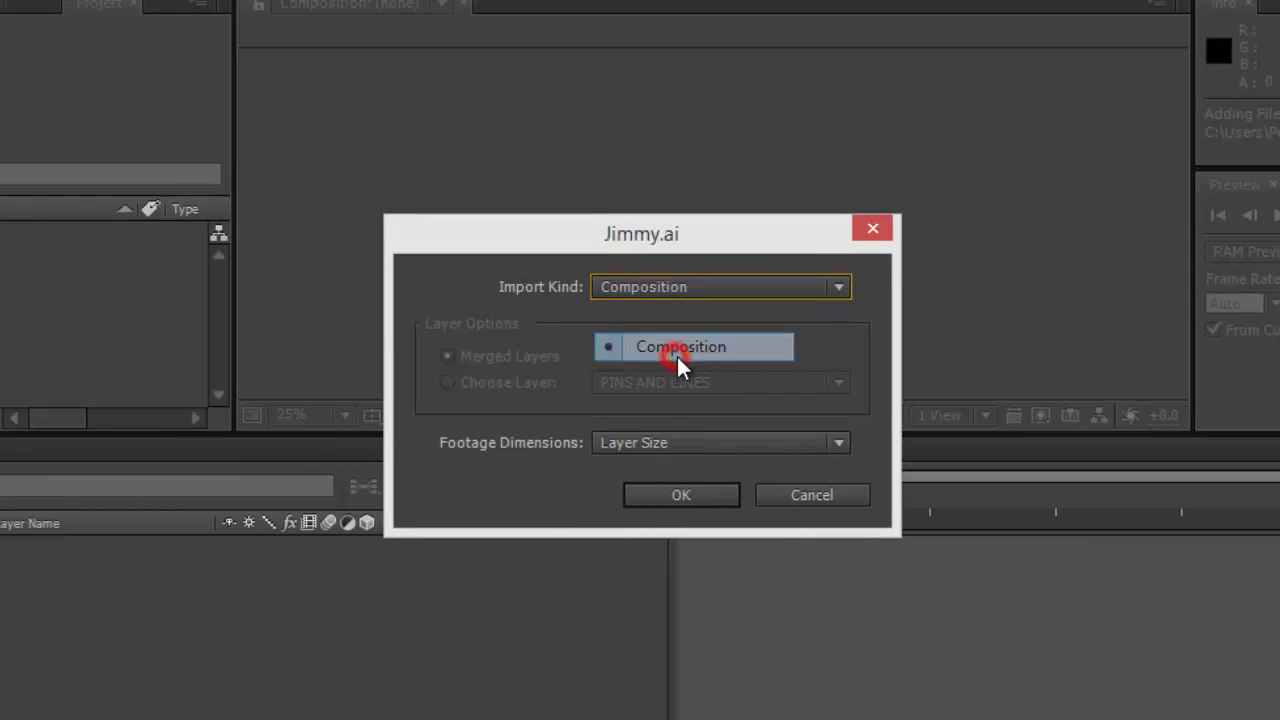
left_click(682, 494)
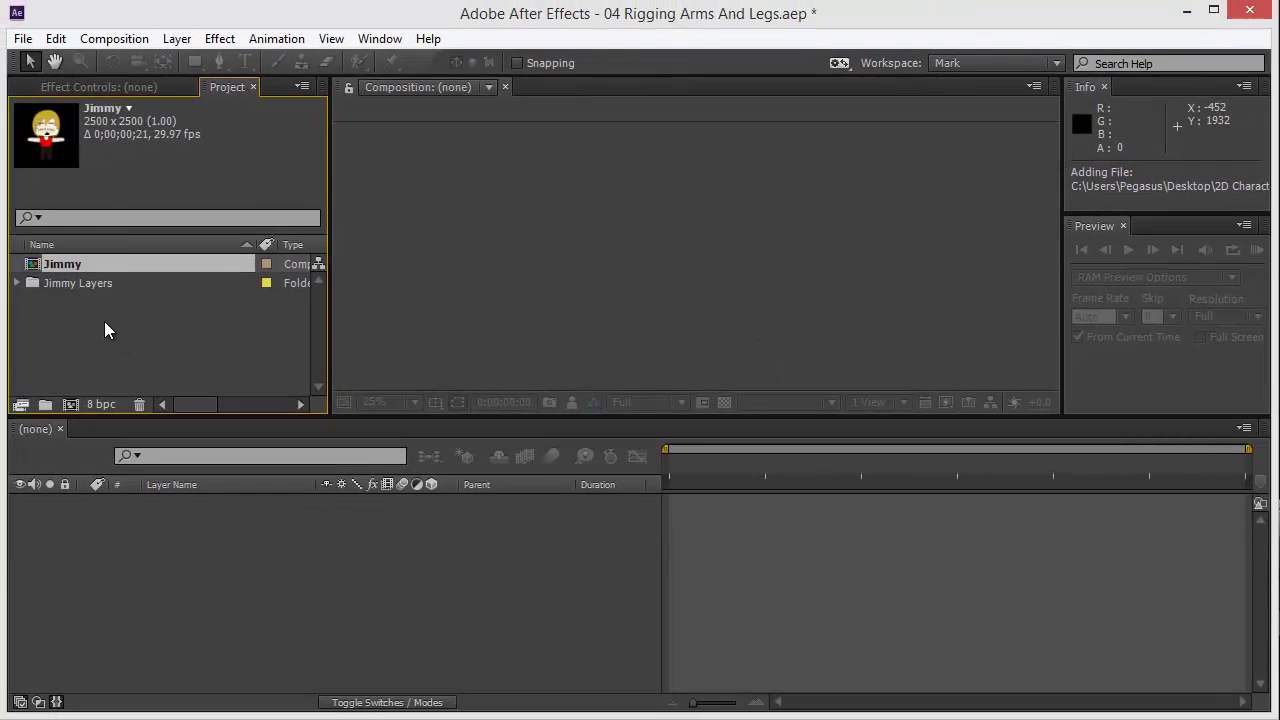
Open the Jimmy composition and look through its layers from the eyebrows down to the legs
double_click(68, 265)
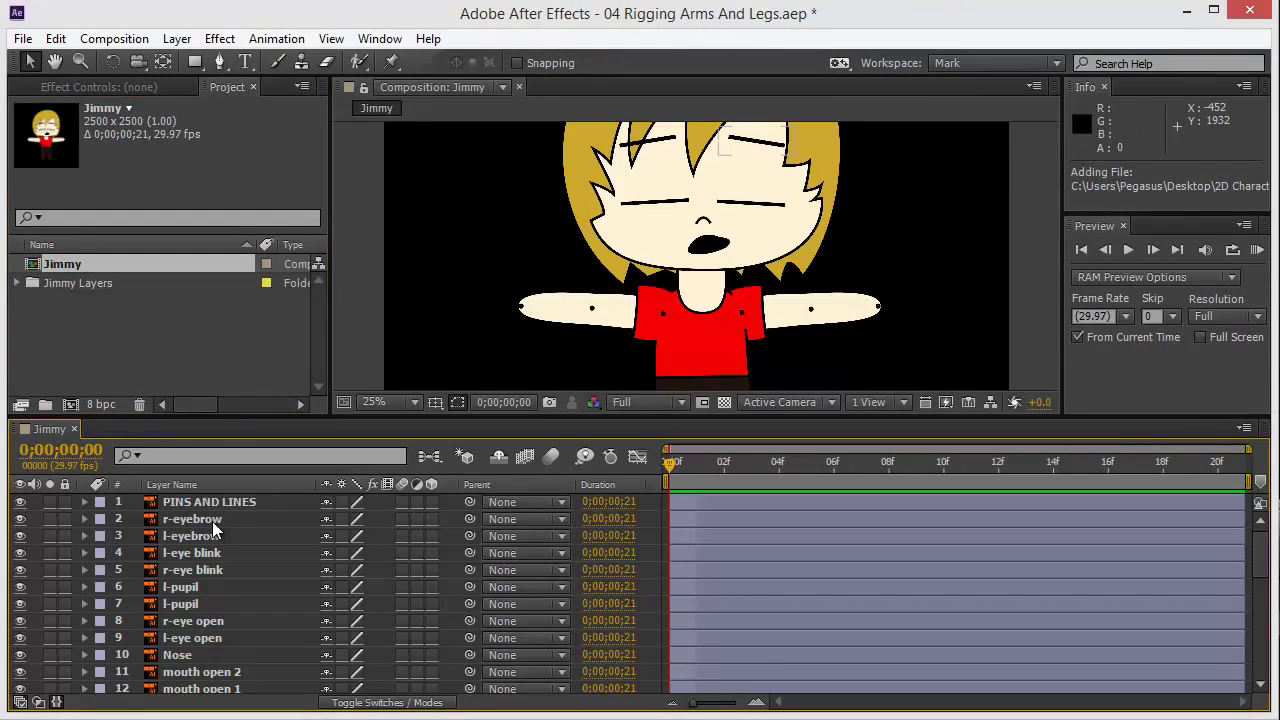
left_click(212, 522)
scroll(236, 541, "down", 5)
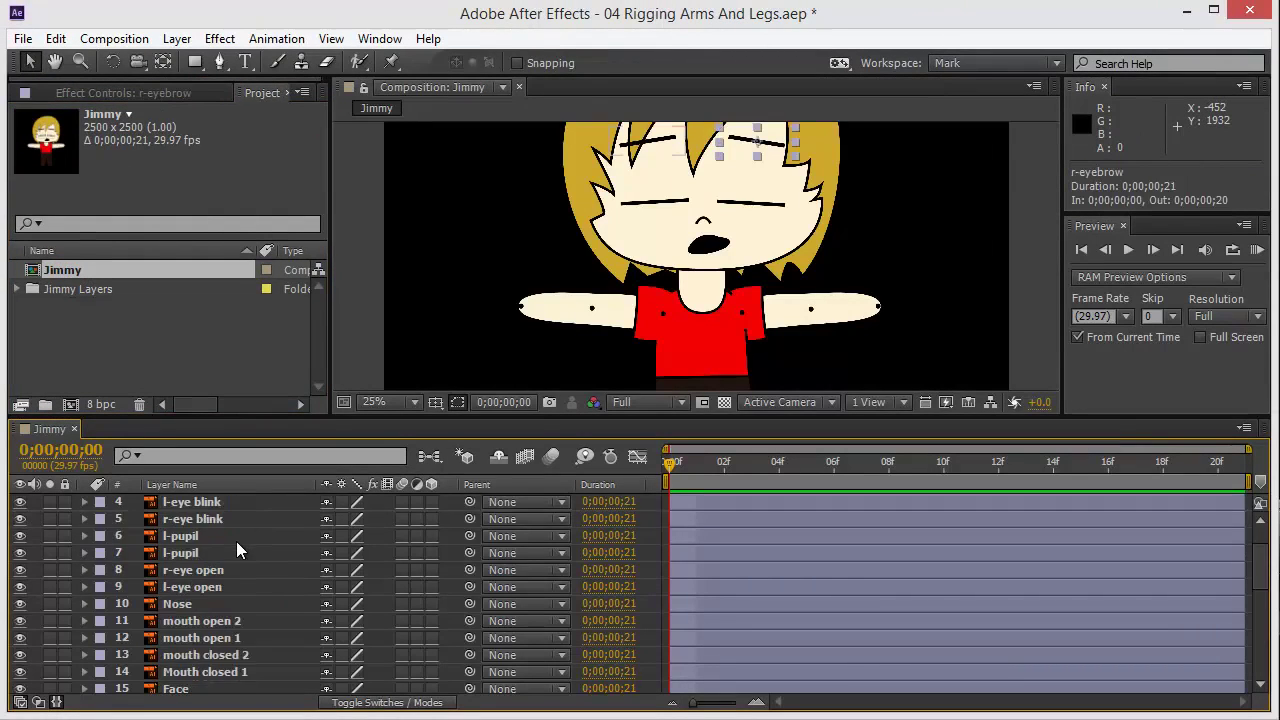
scroll(234, 545, "down", 6)
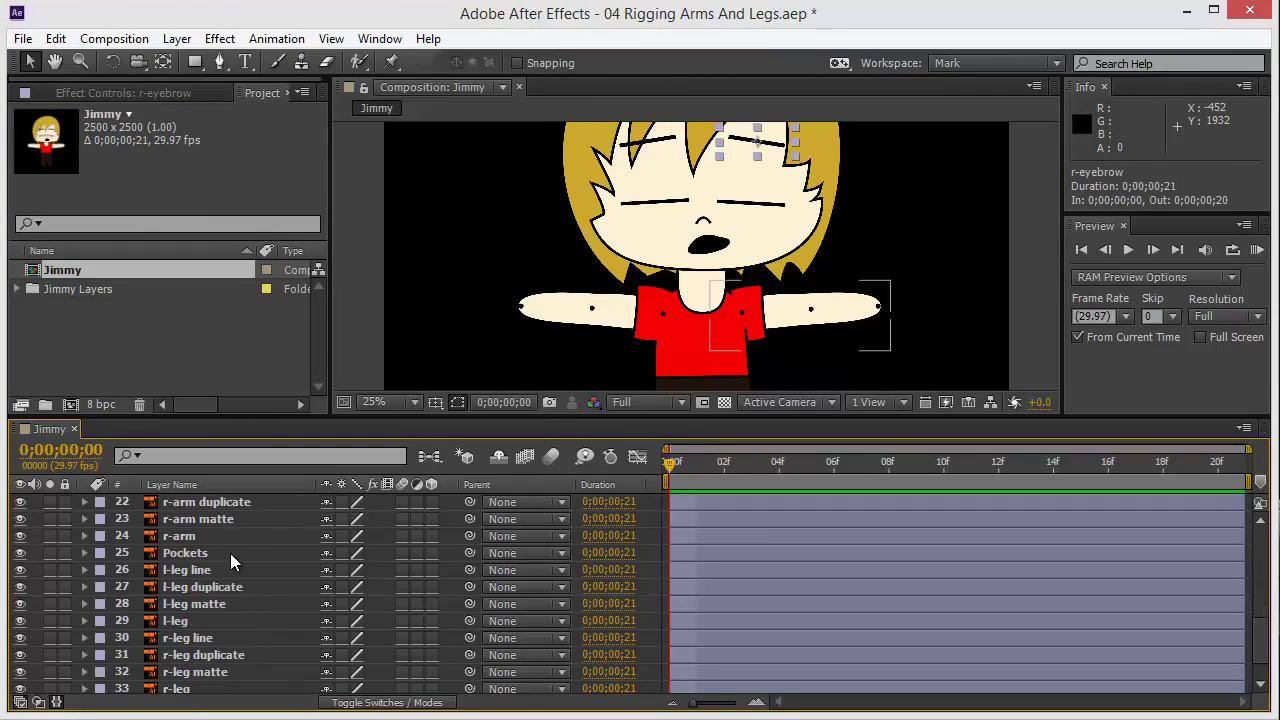
scroll(216, 607, "up", 11)
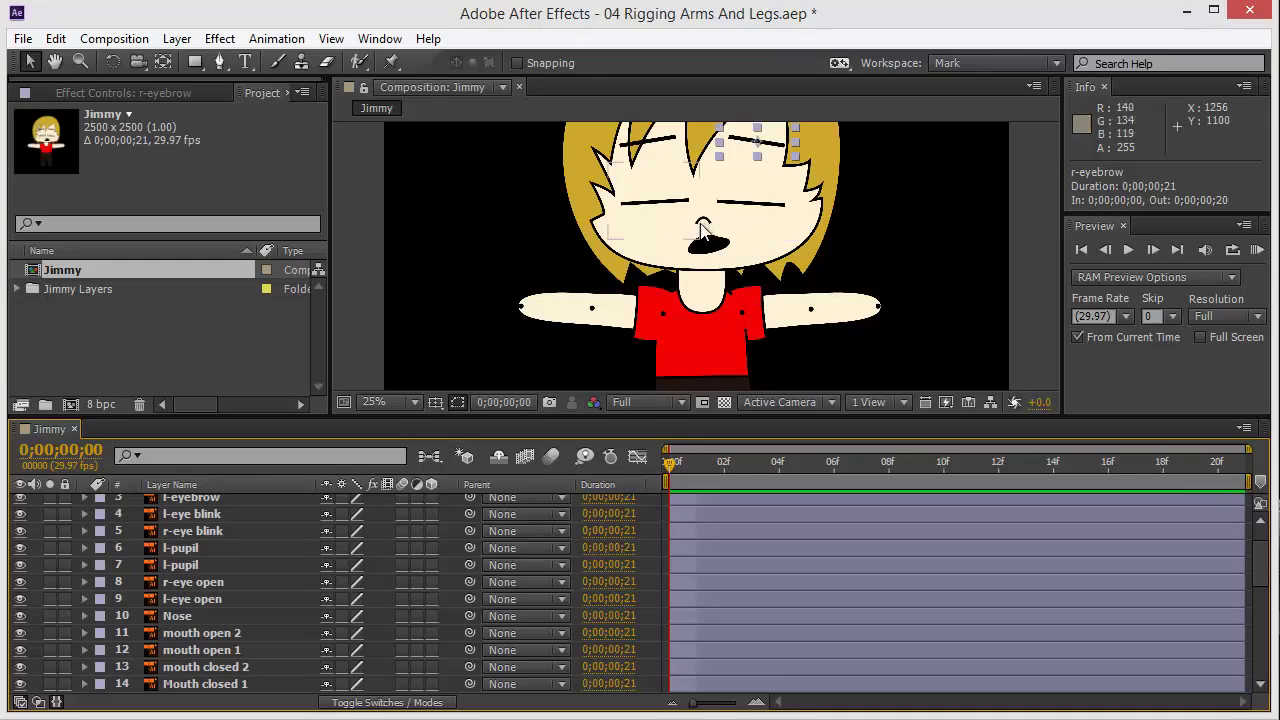
Inspect the character's face by temporarily hiding the l-eye blink layer, and show that layer again
scroll(712, 238, "down", 2)
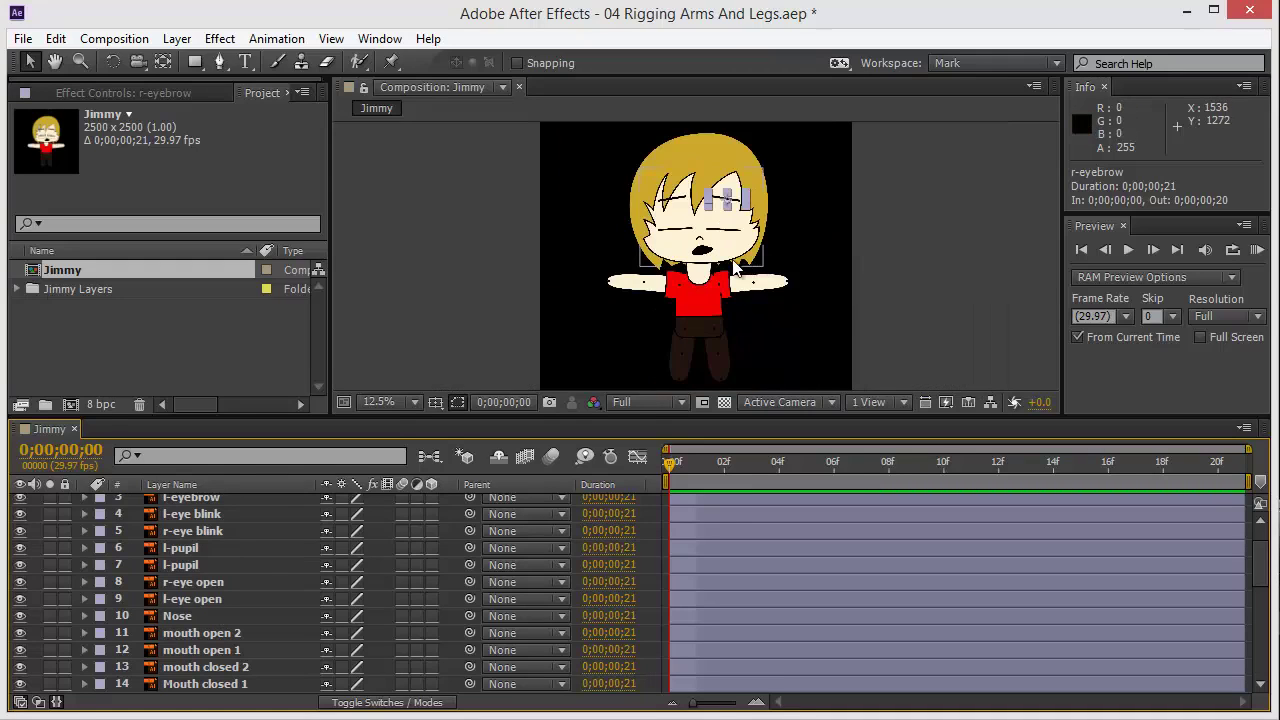
scroll(724, 232, "up", 2)
scroll(726, 231, "up", 2)
left_click(878, 252)
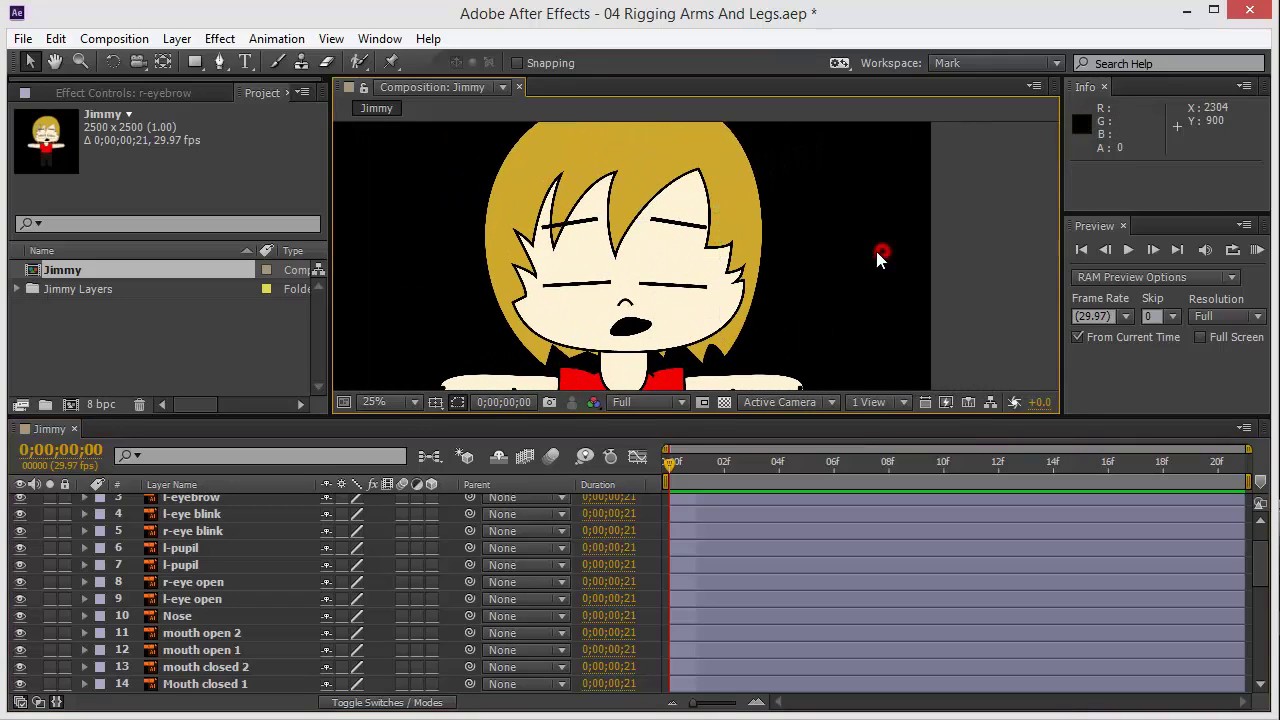
left_click_drag(621, 300, 636, 277)
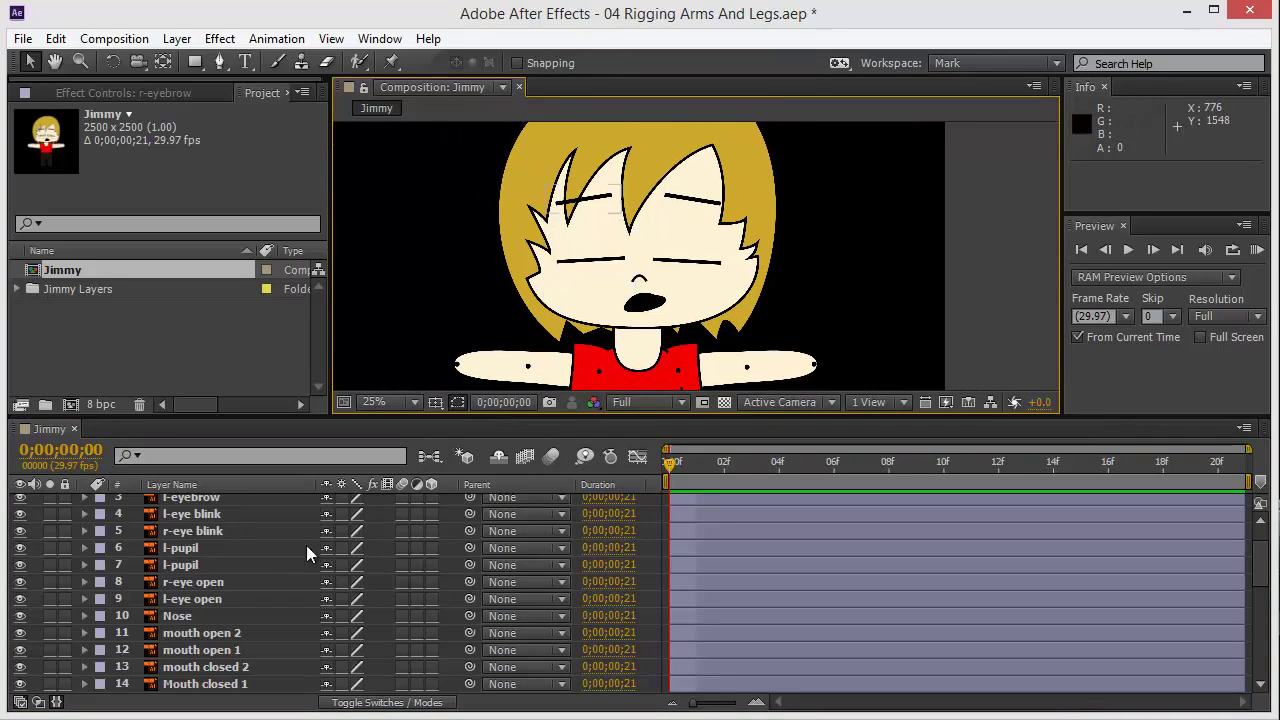
scroll(186, 561, "up", 2)
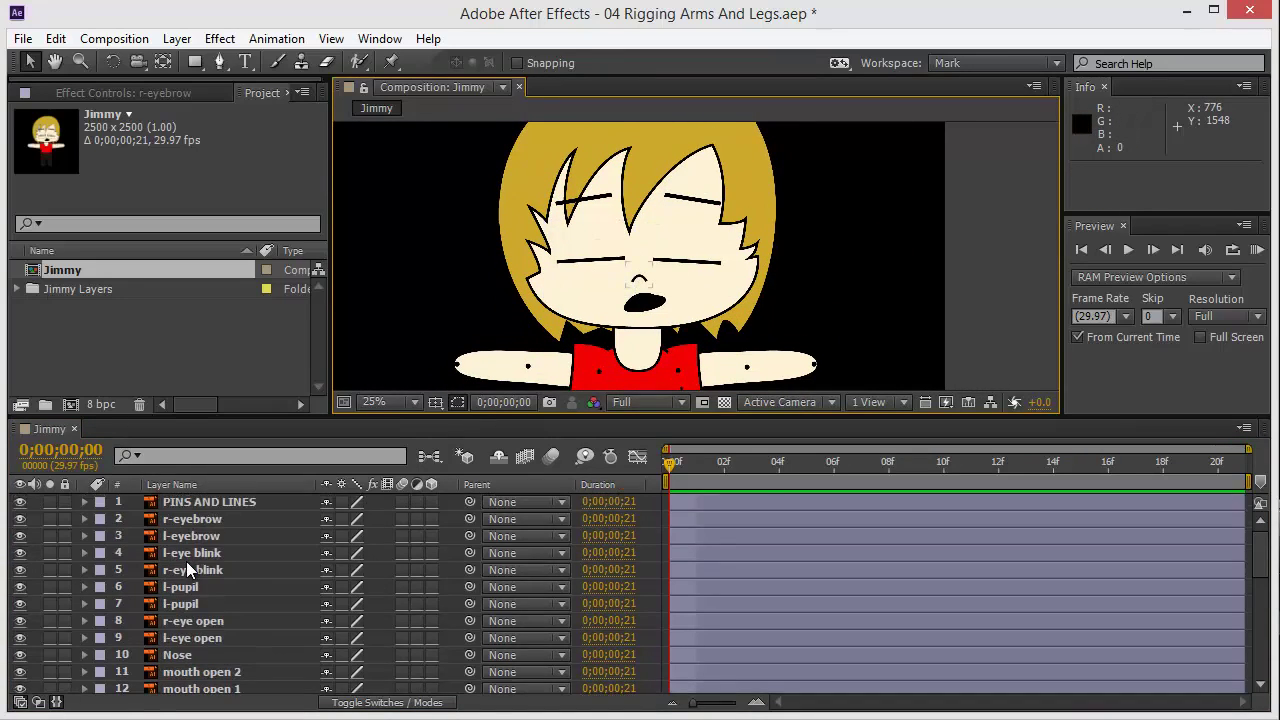
left_click(21, 553)
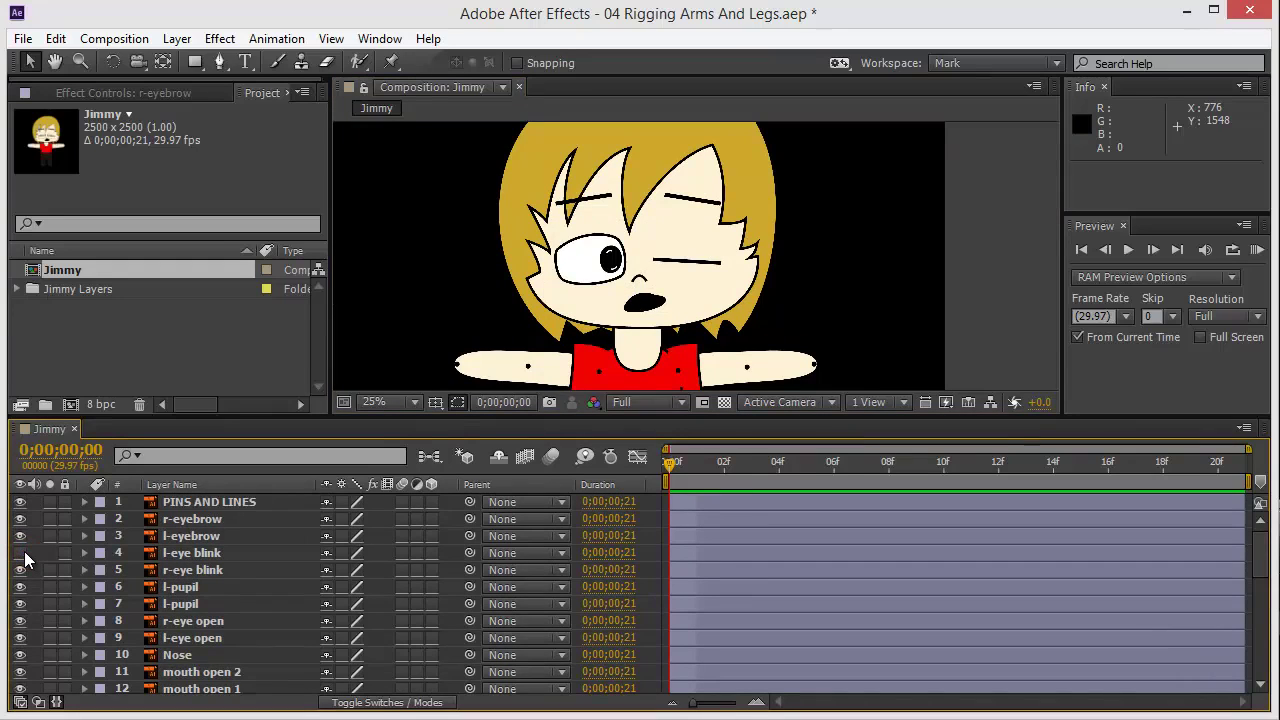
left_click(21, 553)
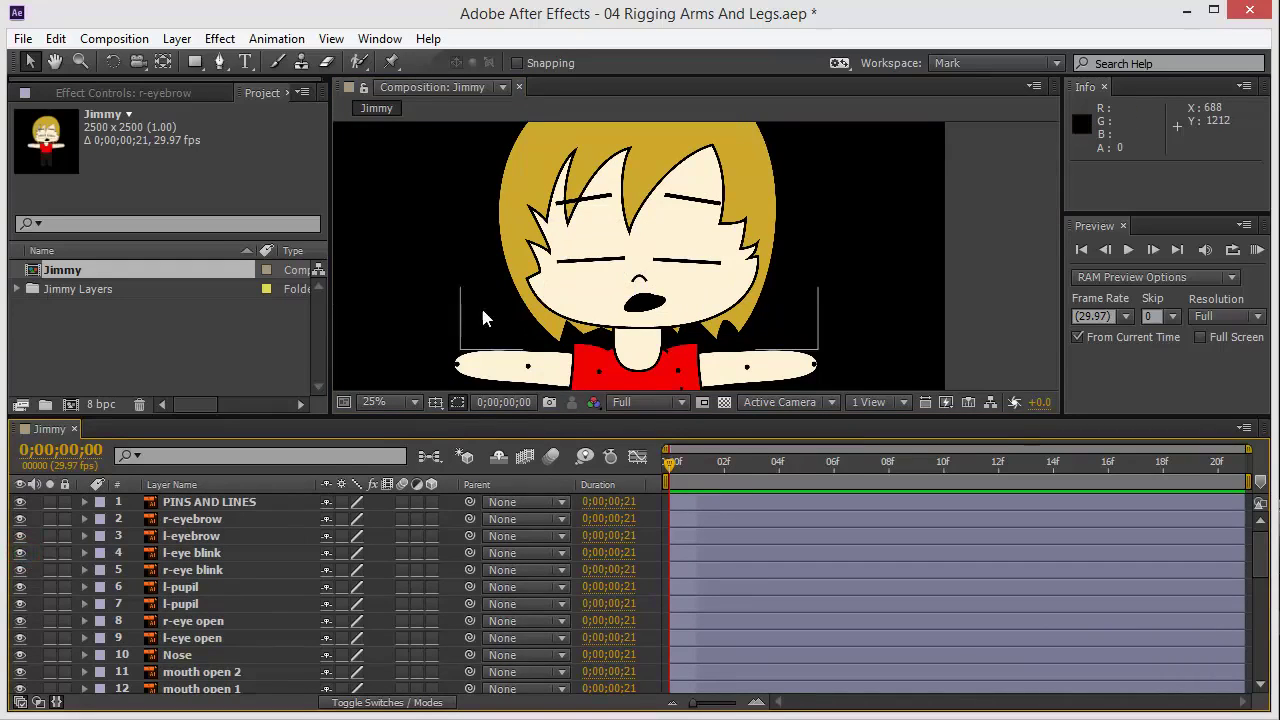
Hide the l-eye blink and r-eye blink layers so the character's eyes are open
mouse_move(481, 305)
left_mouse_down()
mouse_move(517, 258)
mouse_move(461, 306)
left_mouse_up()
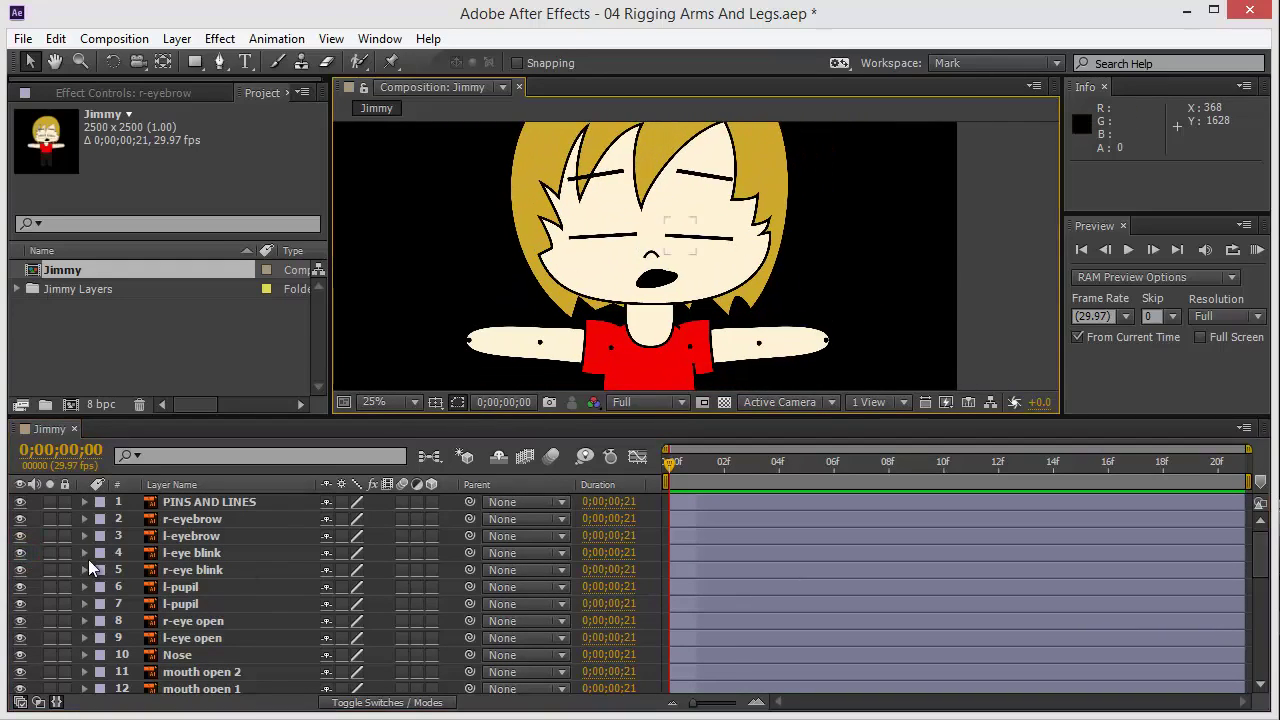
left_click(21, 556)
left_click(21, 571)
mouse_move(557, 310)
left_mouse_down()
mouse_move(574, 257)
mouse_move(535, 308)
left_mouse_up()
Look through the mouth, face, neck and arm layers, checking mouth open 2 and l-arm on the character
scroll(135, 568, "down", 2)
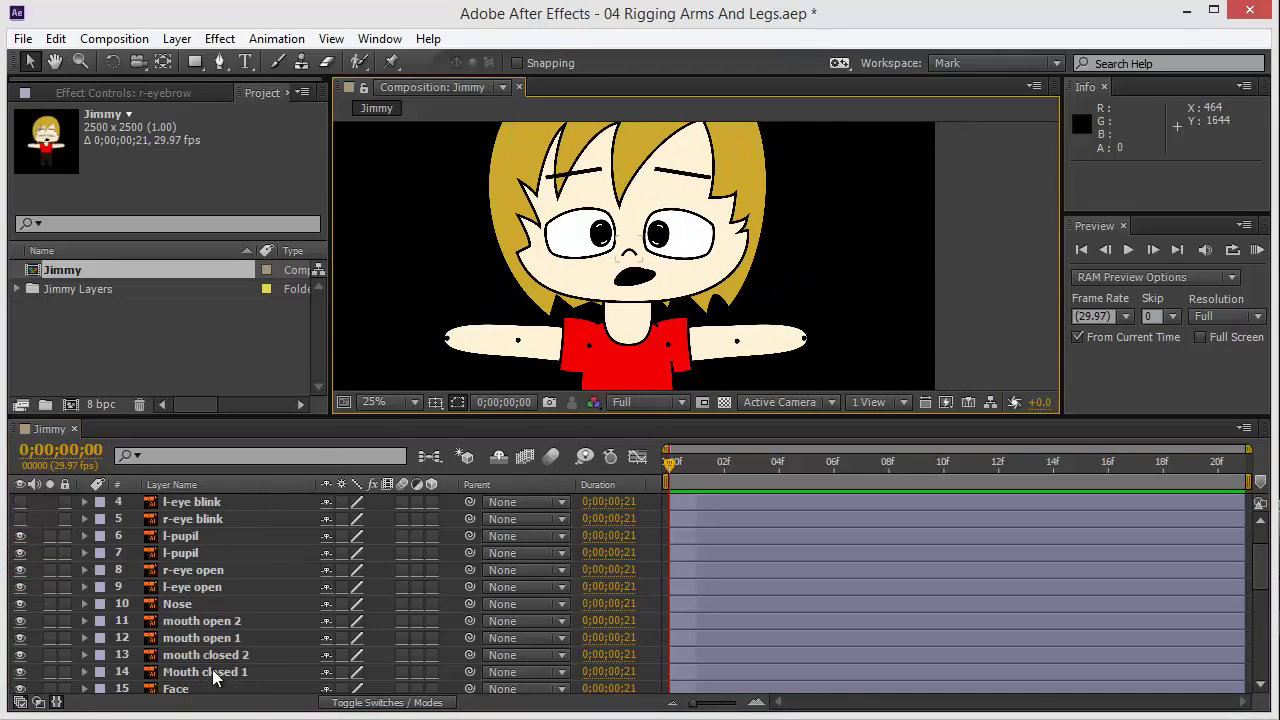
left_click(214, 620)
scroll(214, 620, "down", 4)
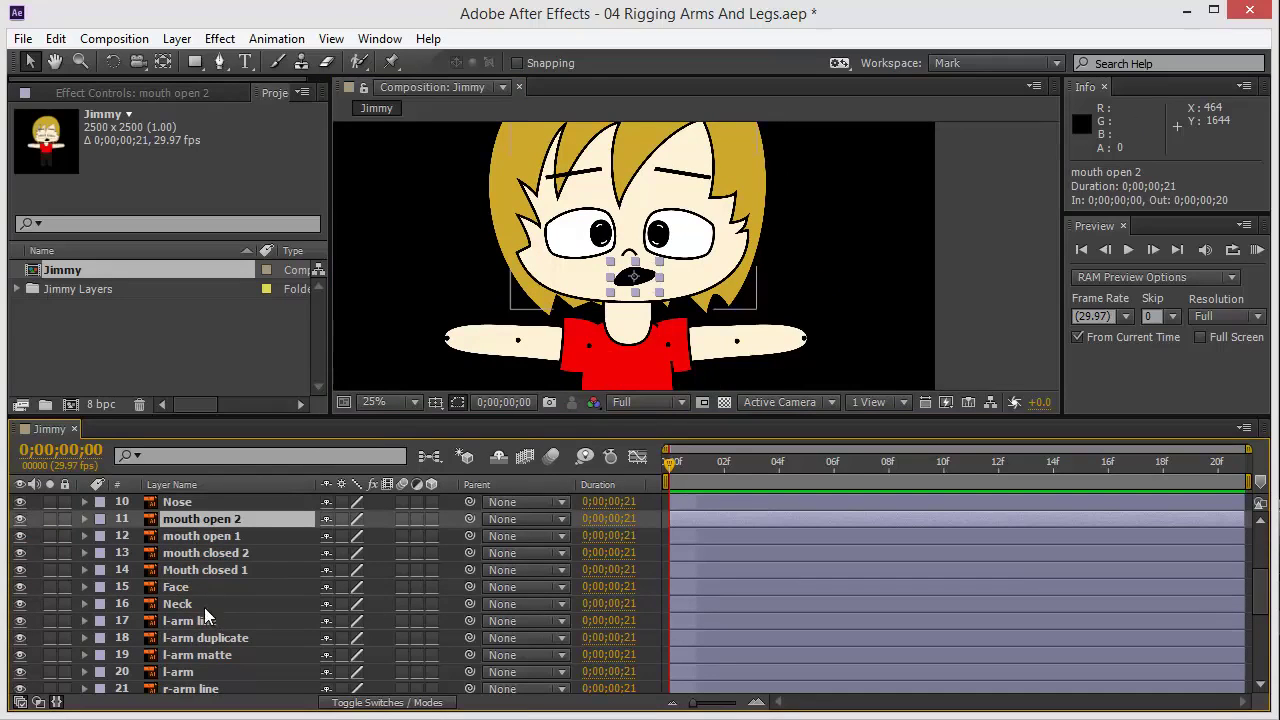
left_click_drag(437, 248, 455, 210)
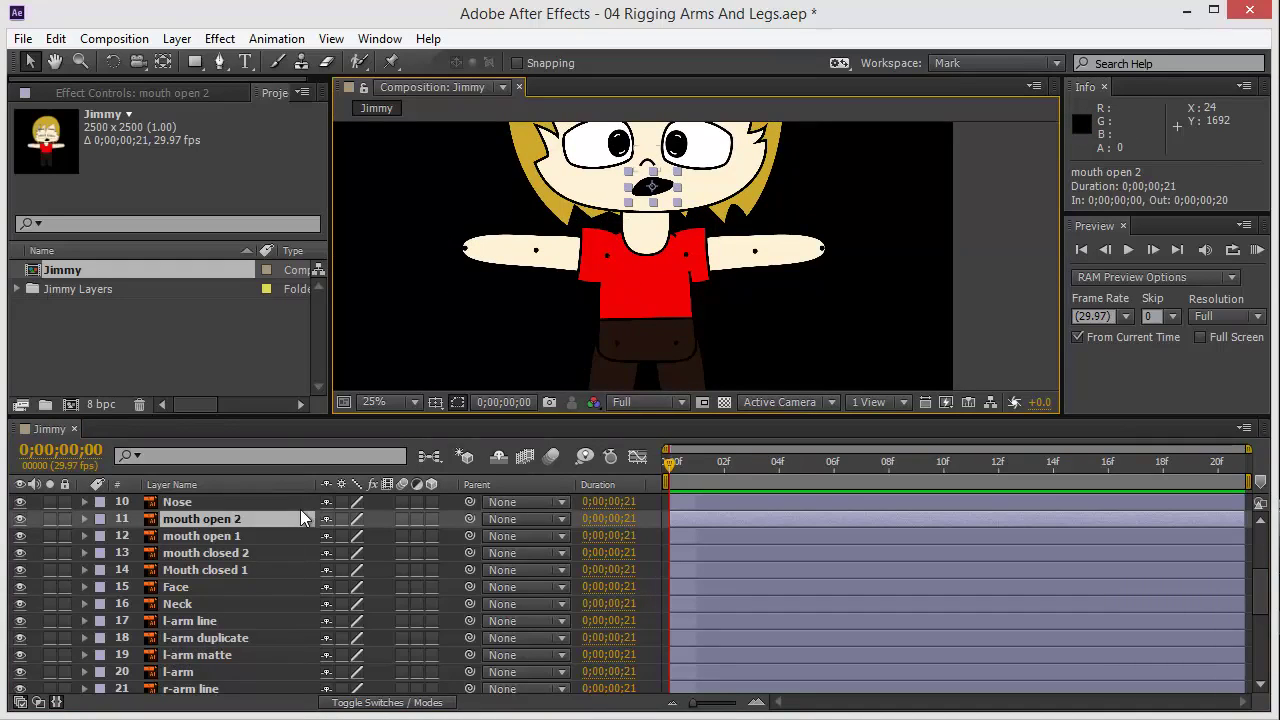
left_click(185, 671)
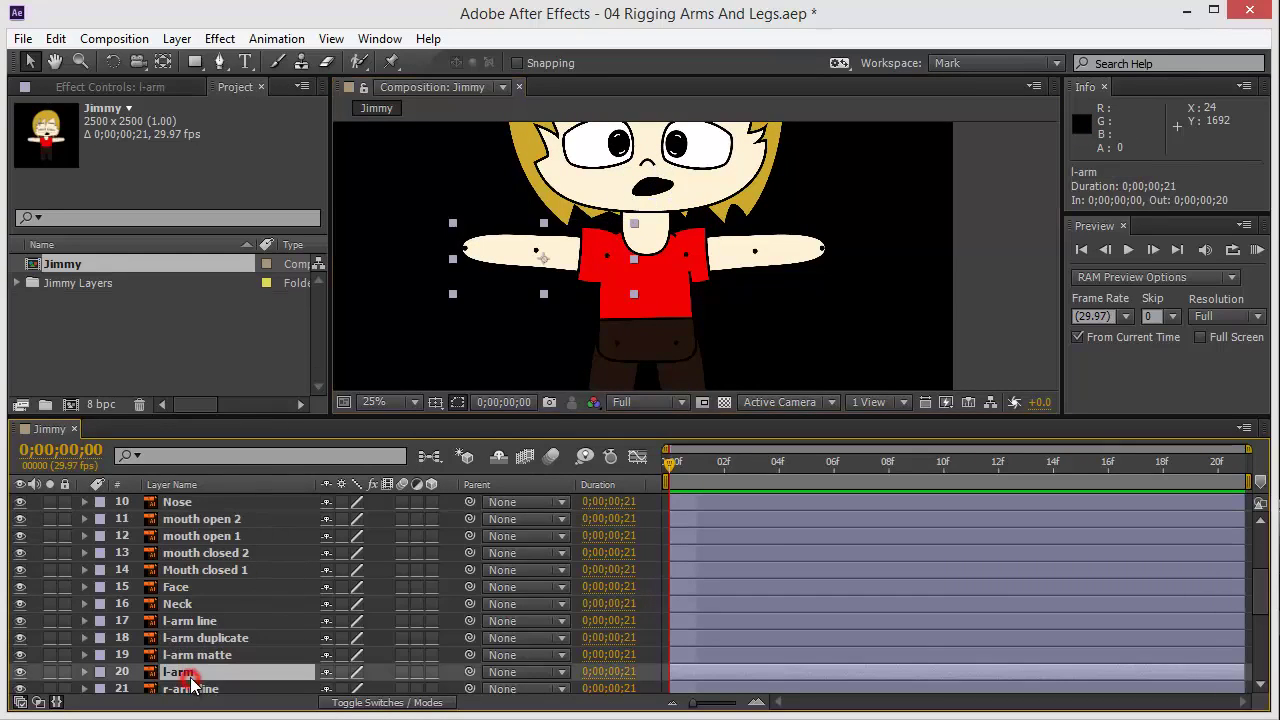
left_click(766, 364)
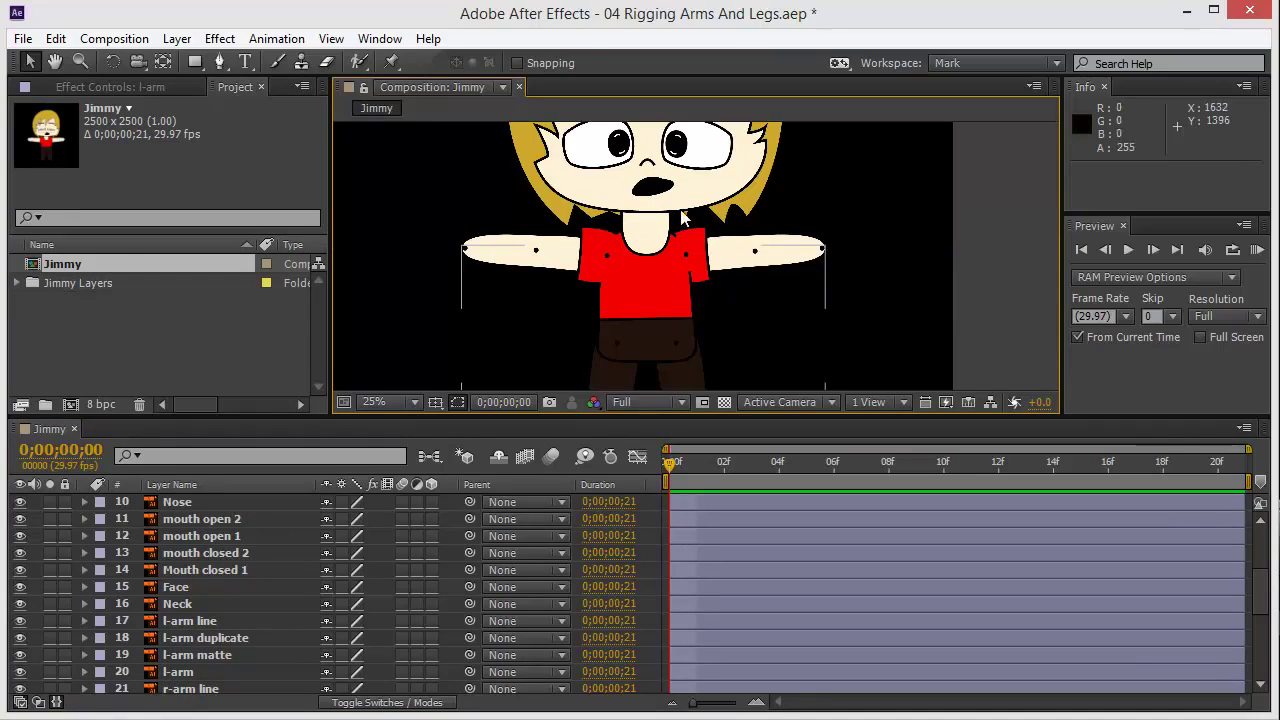
Try pulling the Neck, l-arm matte and Face layers away from the character one at a time, undoing each move
left_click_drag(645, 235, 889, 178)
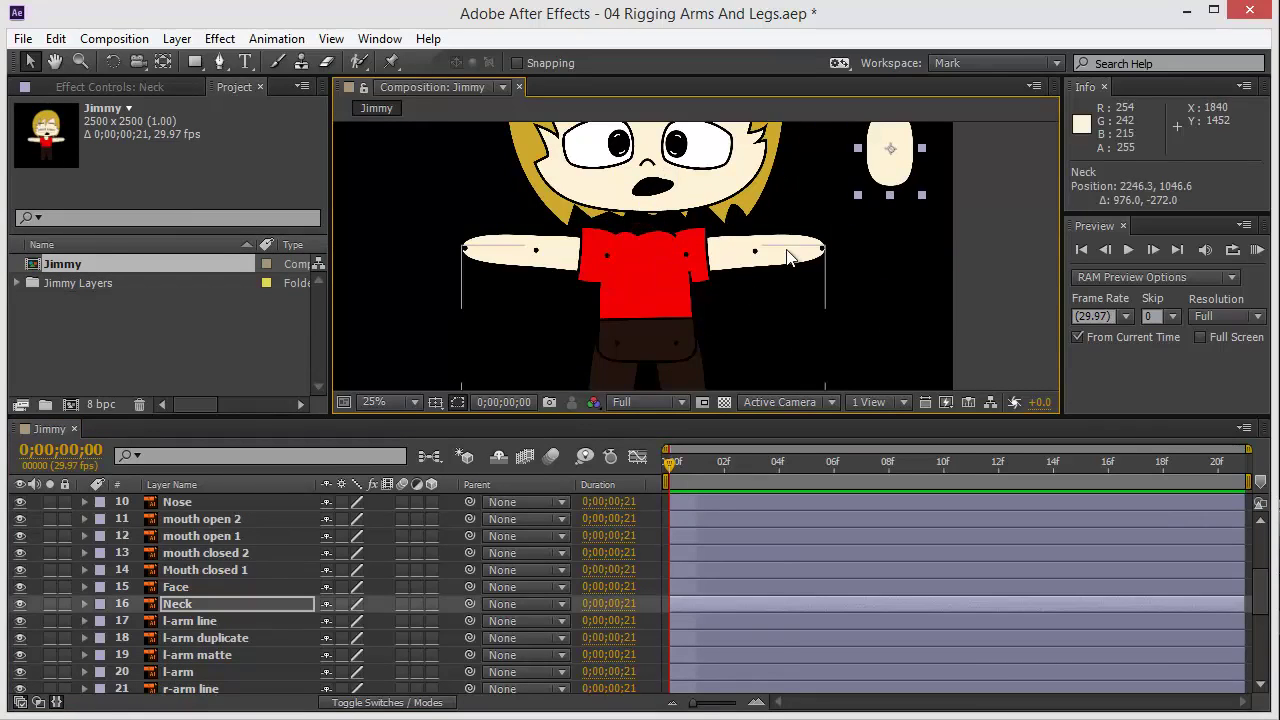
key("ctrl+z")
left_click_drag(690, 246, 946, 208)
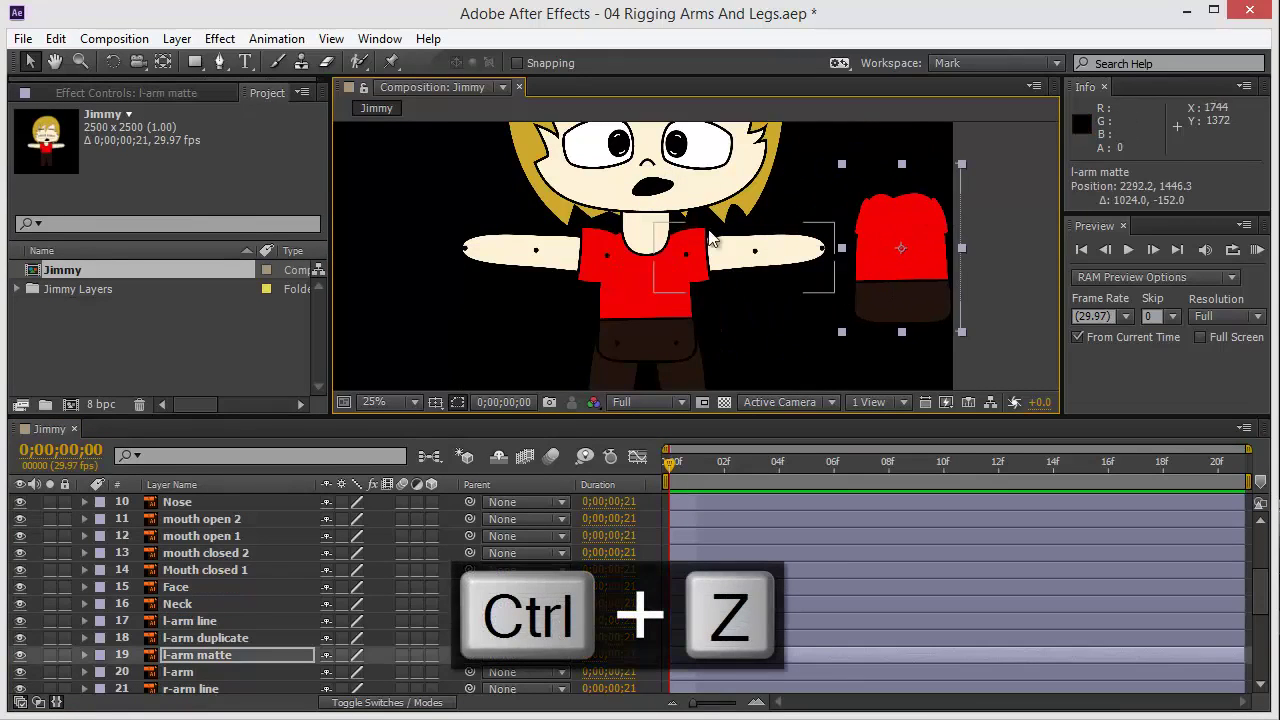
key("ctrl+z")
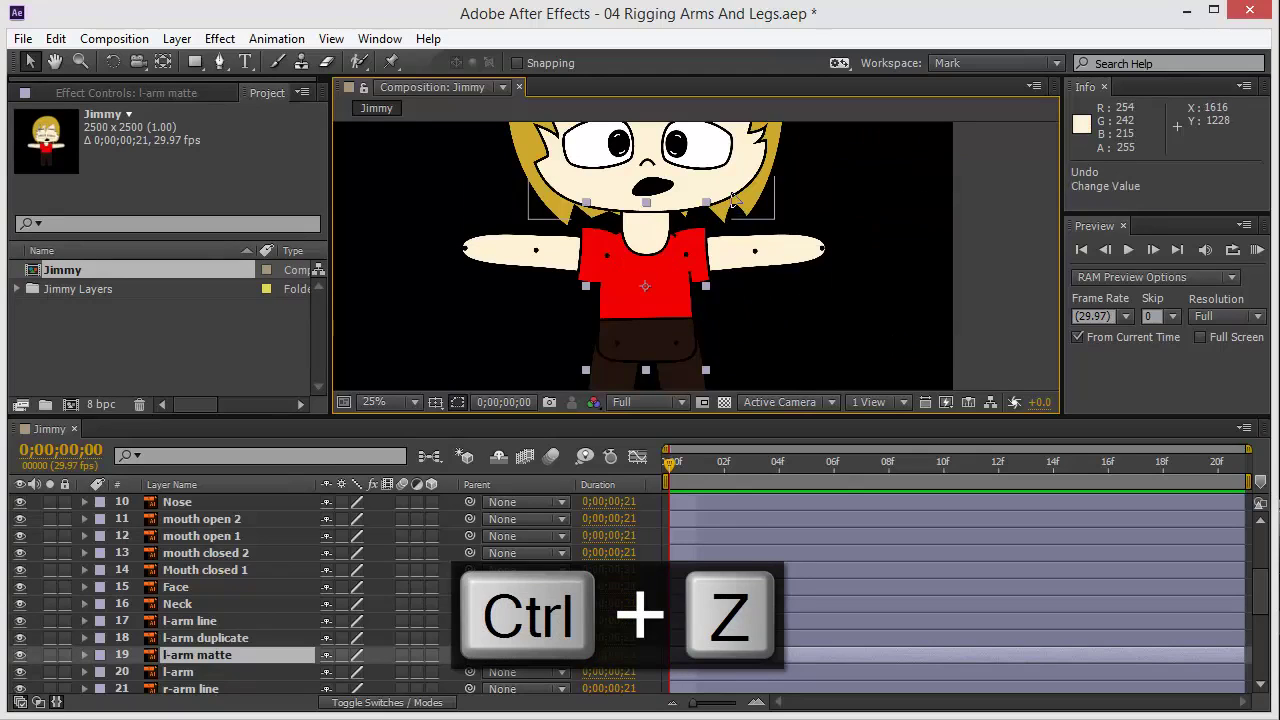
left_click_drag(735, 182, 919, 274)
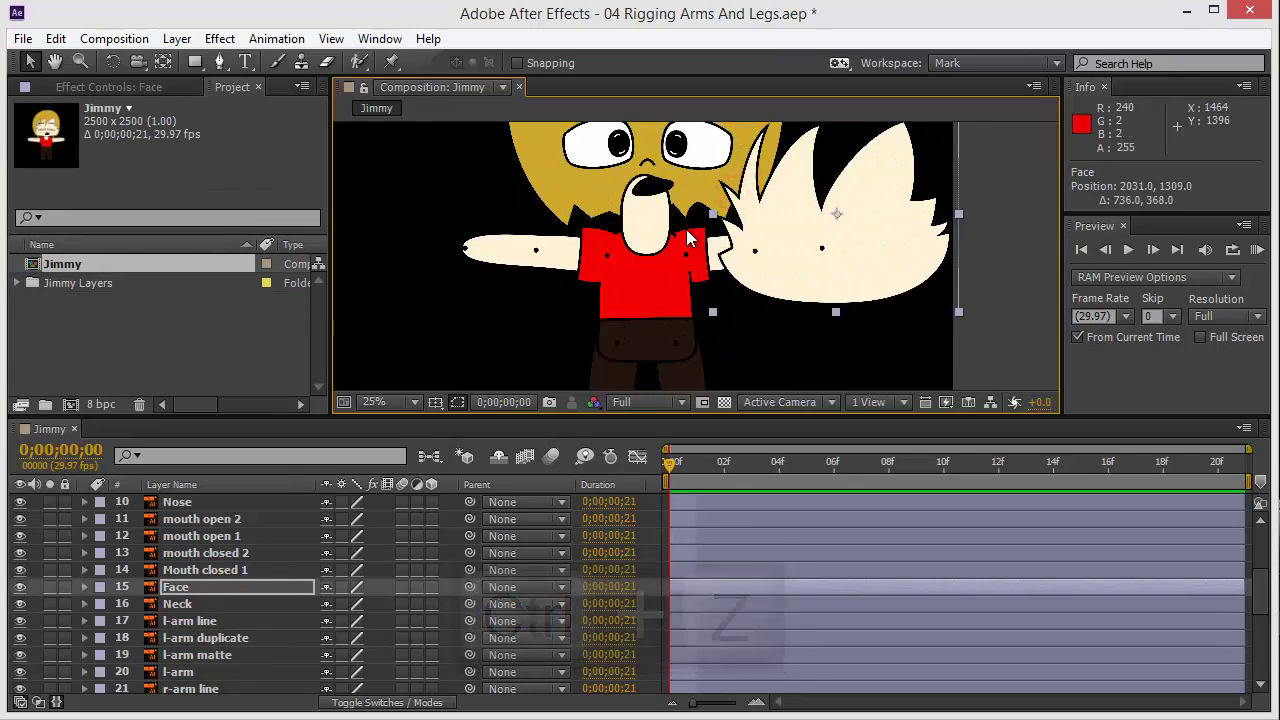
key("ctrl+z")
left_click(914, 206)
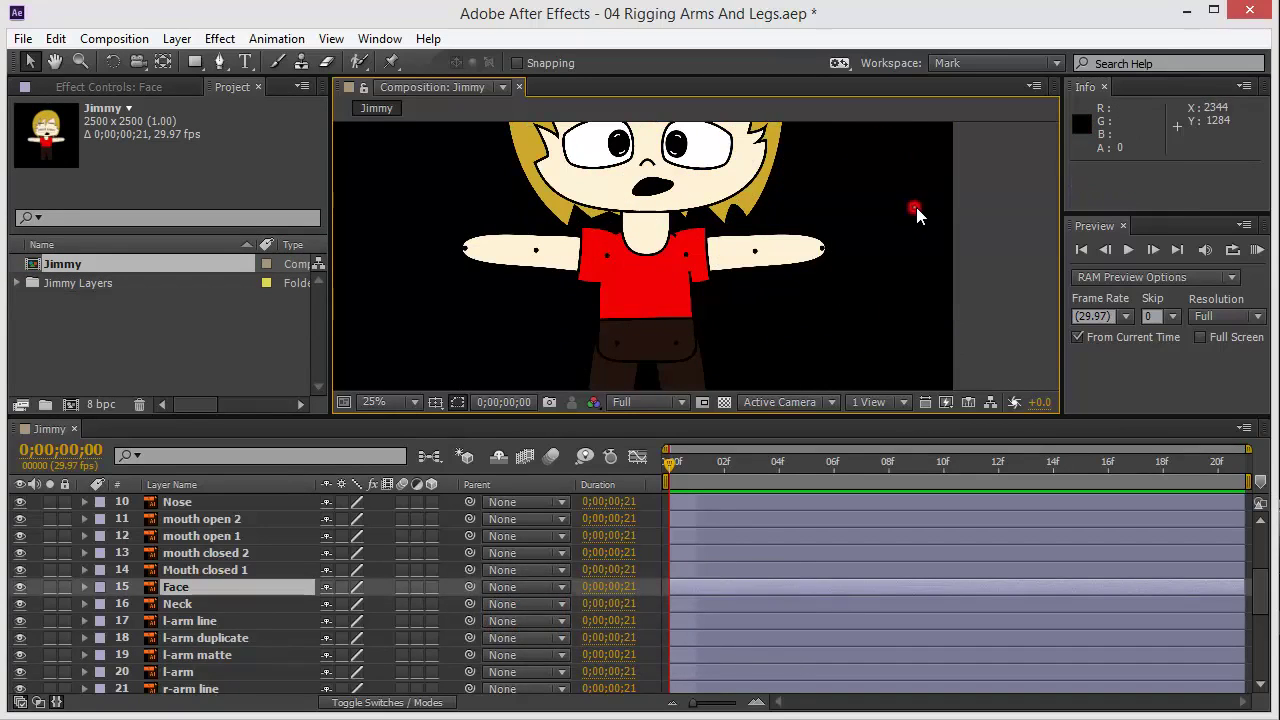
Select the l-arm layer and view the full layer list in a maximized timeline before restoring the workspace
left_click(196, 586)
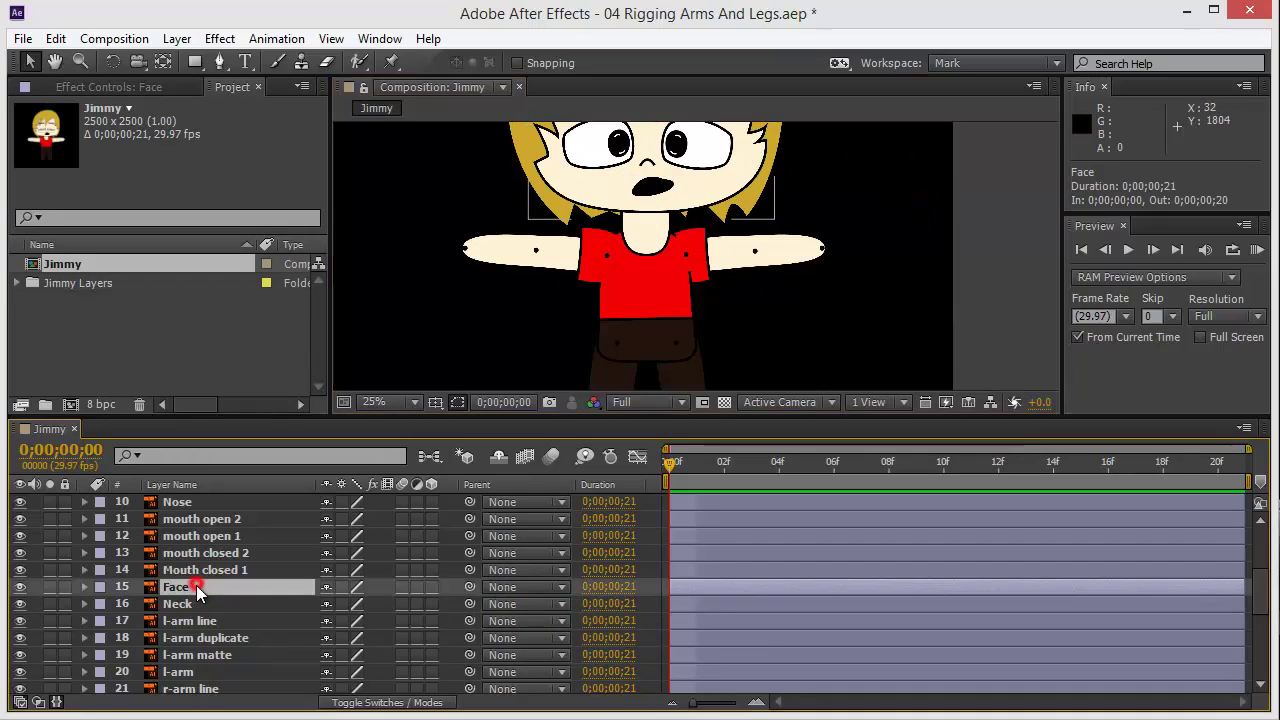
scroll(196, 586, "down", 2)
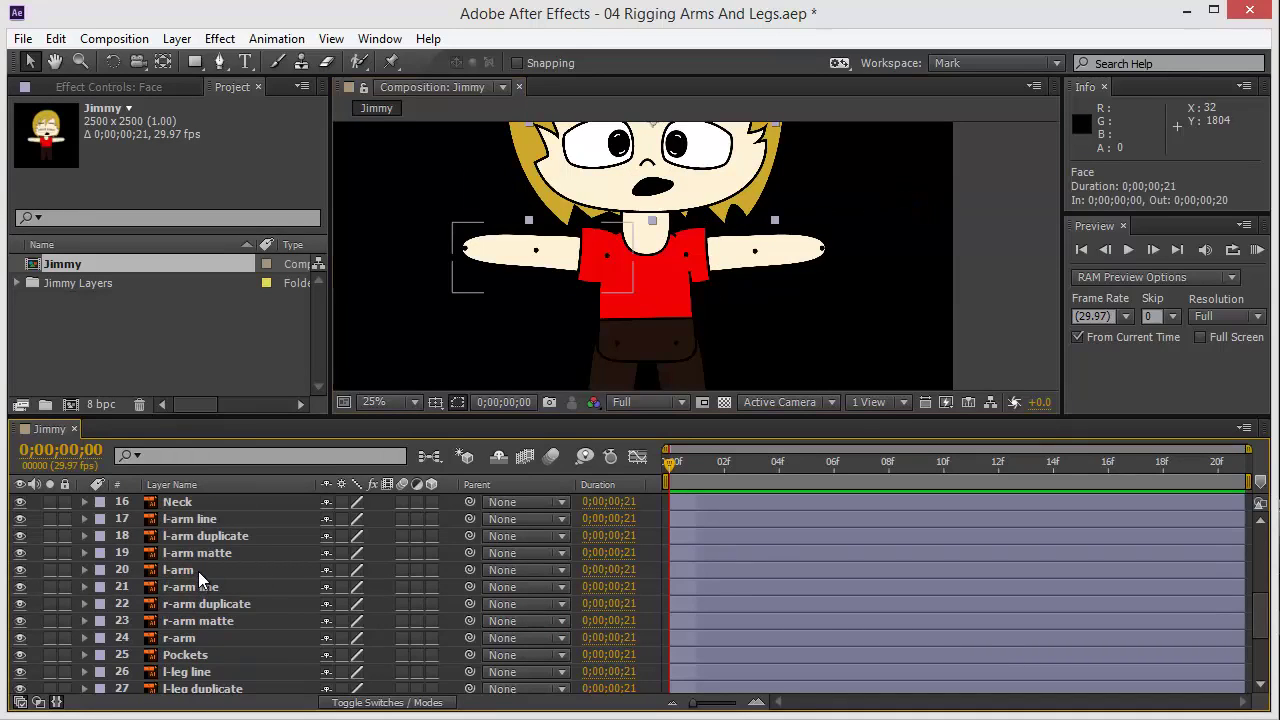
left_click(180, 571)
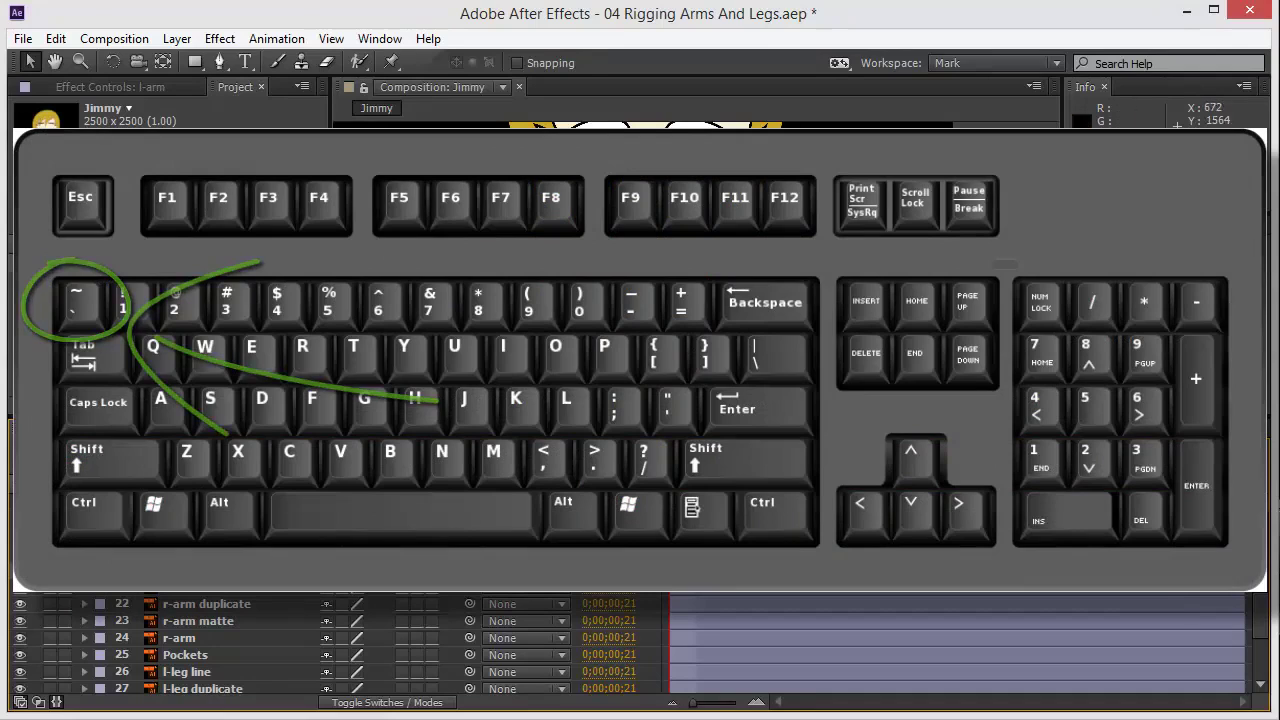
key("grave")
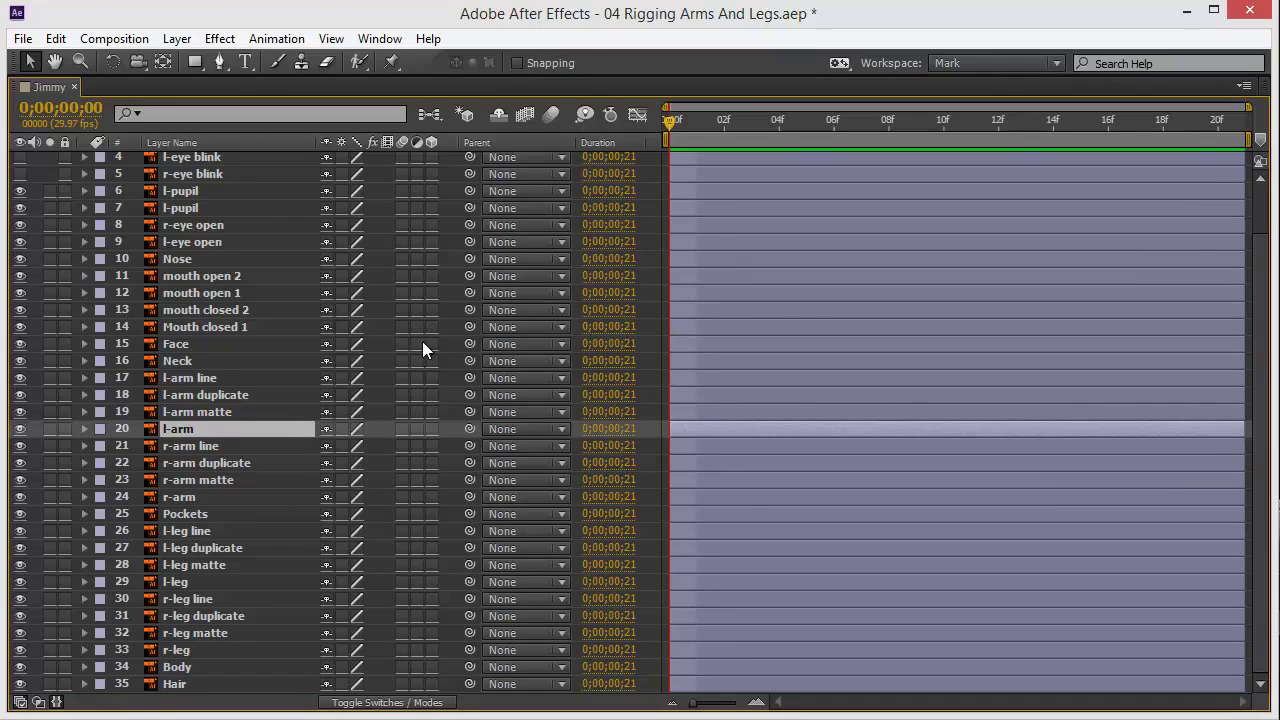
key("grave")
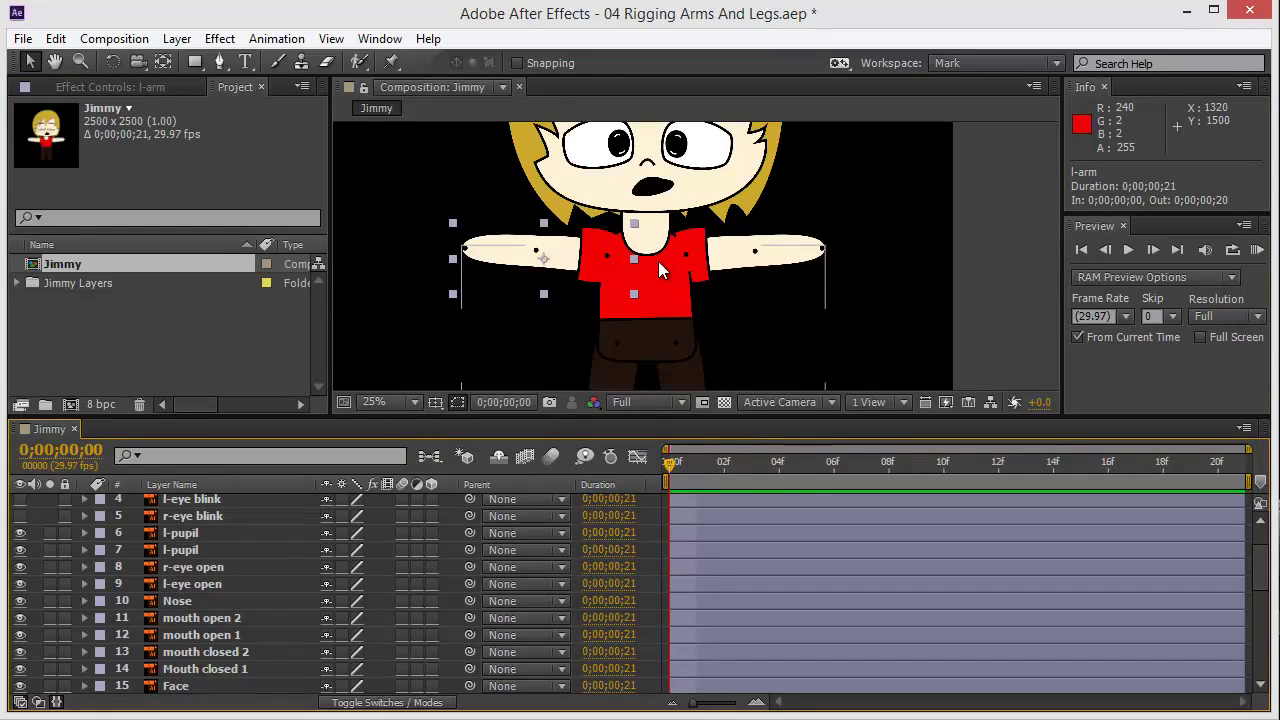
Maximize and restore the composition, project and timeline views in turn, centering the whole character in the composition
key("grave")
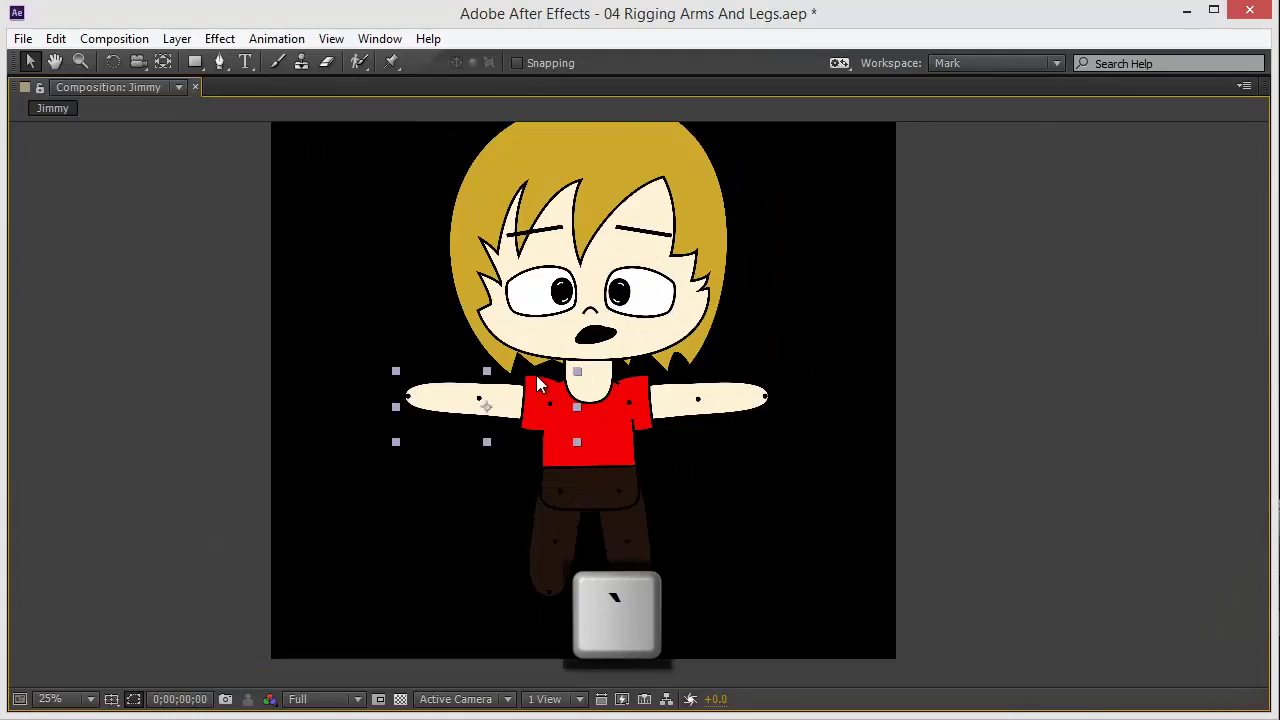
left_click_drag(568, 394, 703, 458)
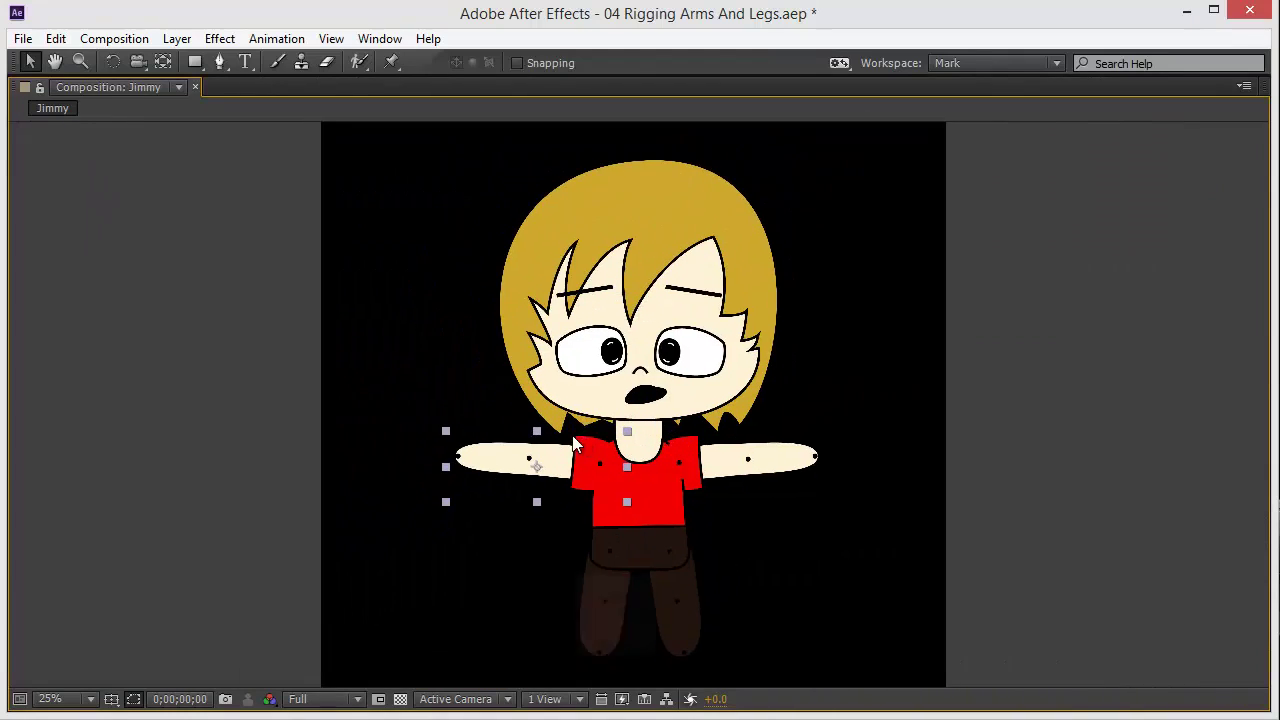
key("grave")
key("grave")
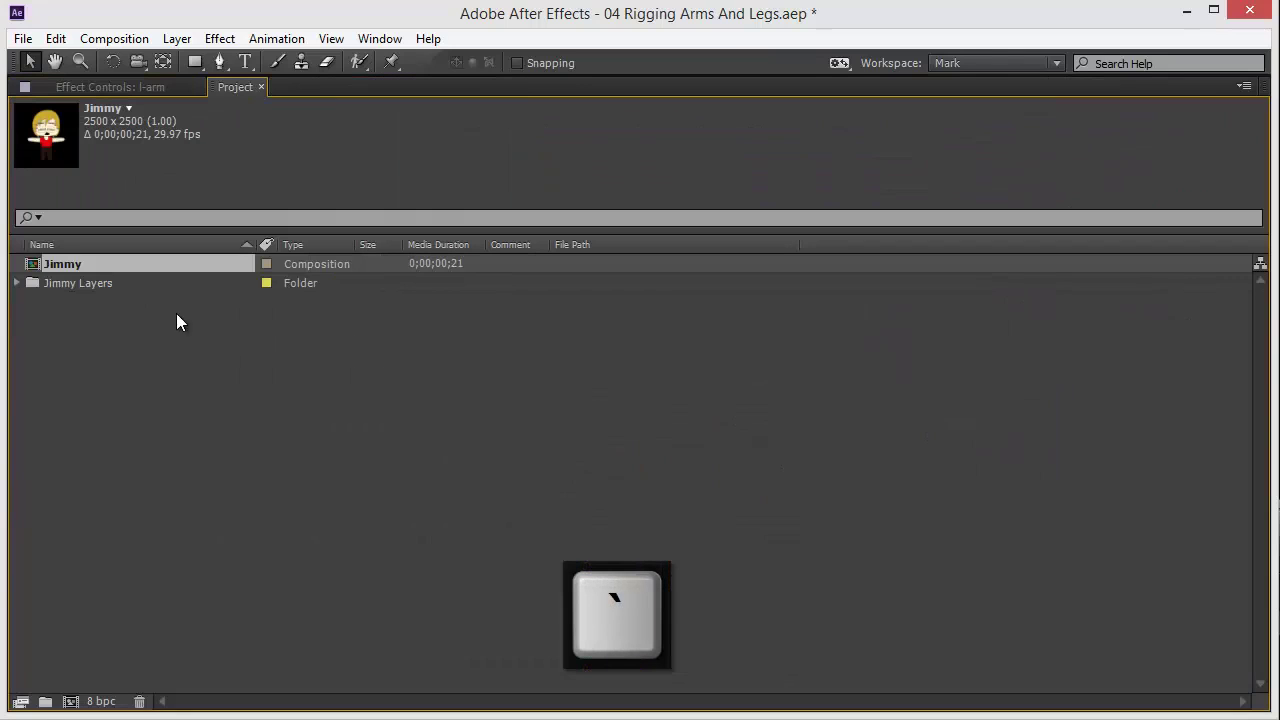
key("grave")
key("grave")
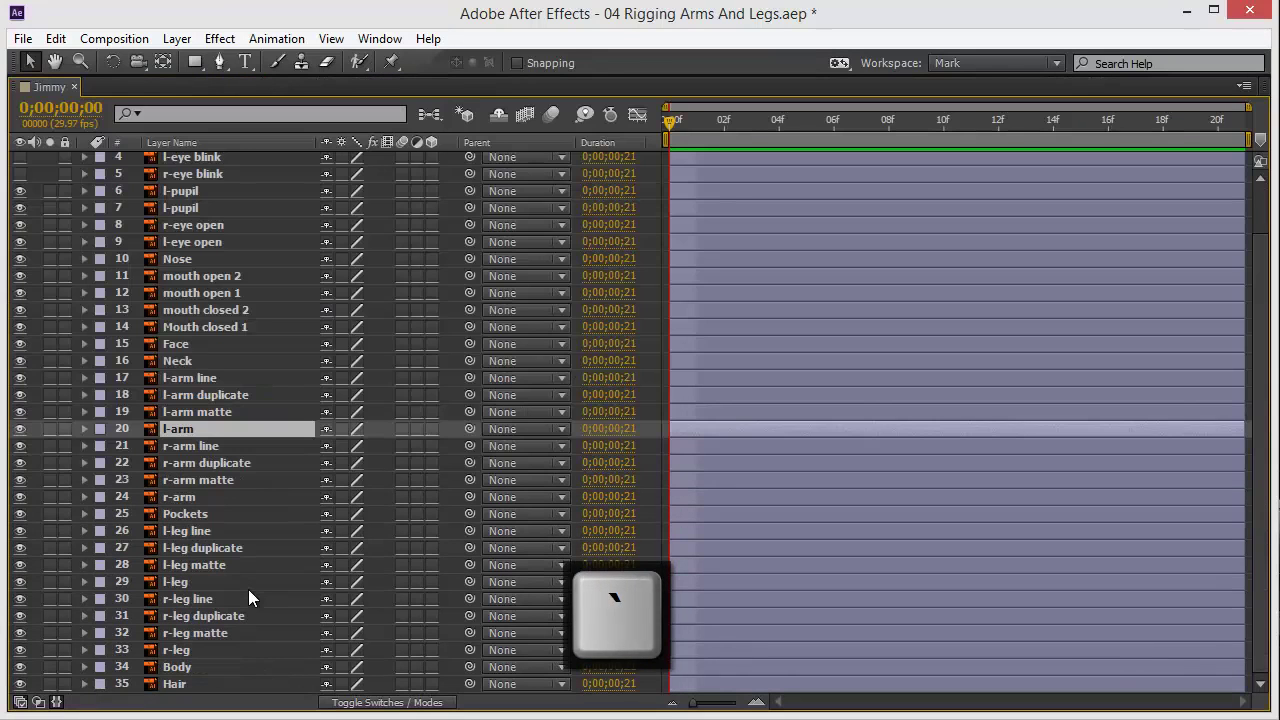
key("grave")
Compare the l-arm and r-arm line layers in the maximized timeline, reselect l-arm, and restore the workspace
key("grave")
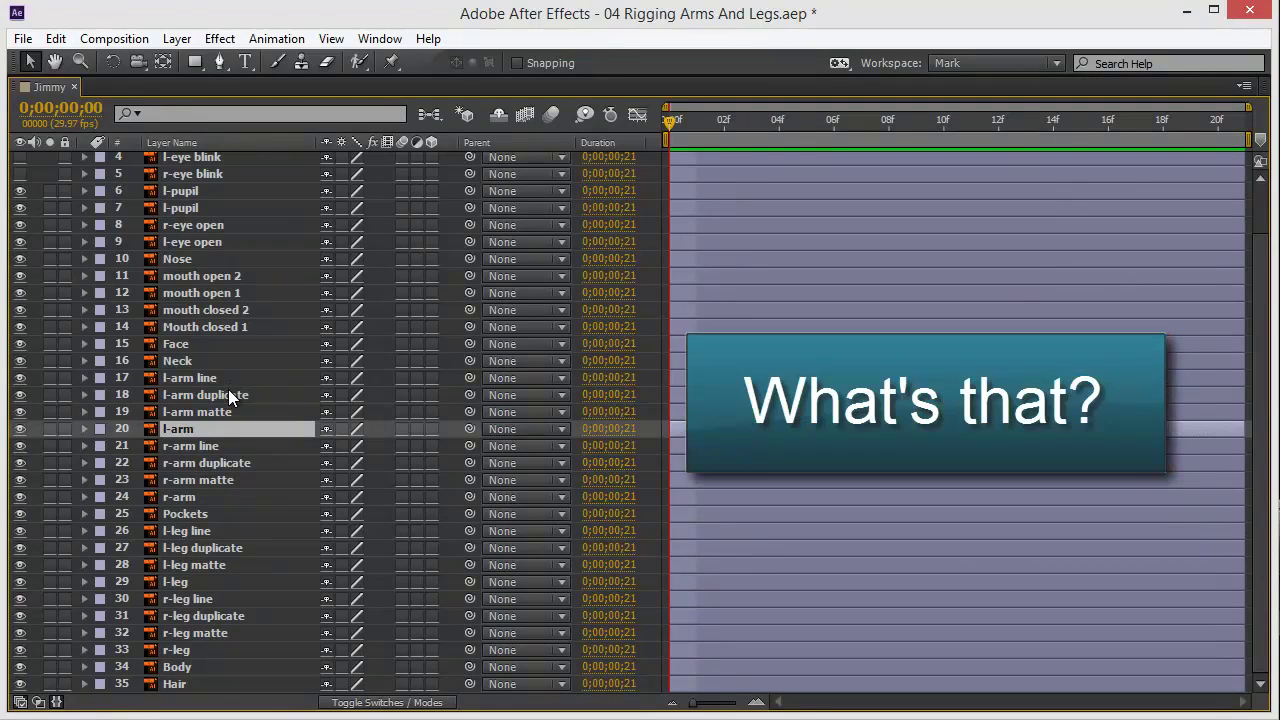
left_click(176, 430)
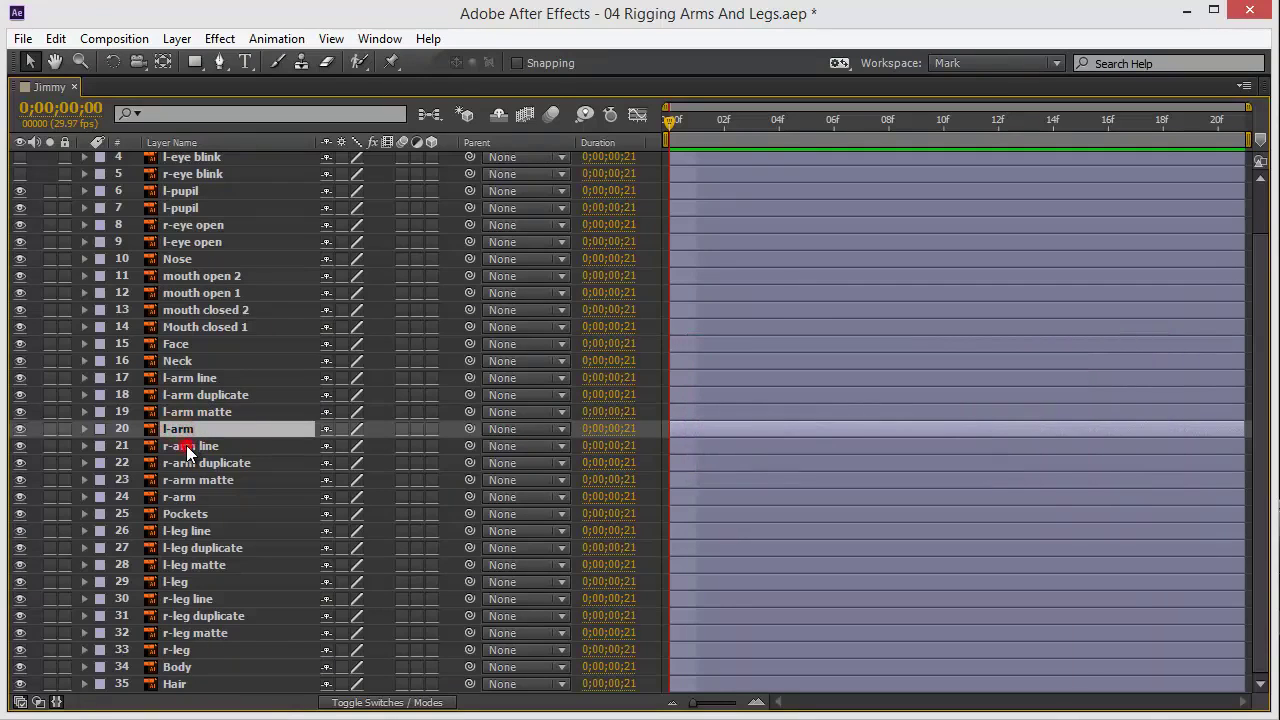
left_click(187, 450)
left_click(186, 428)
key("grave")
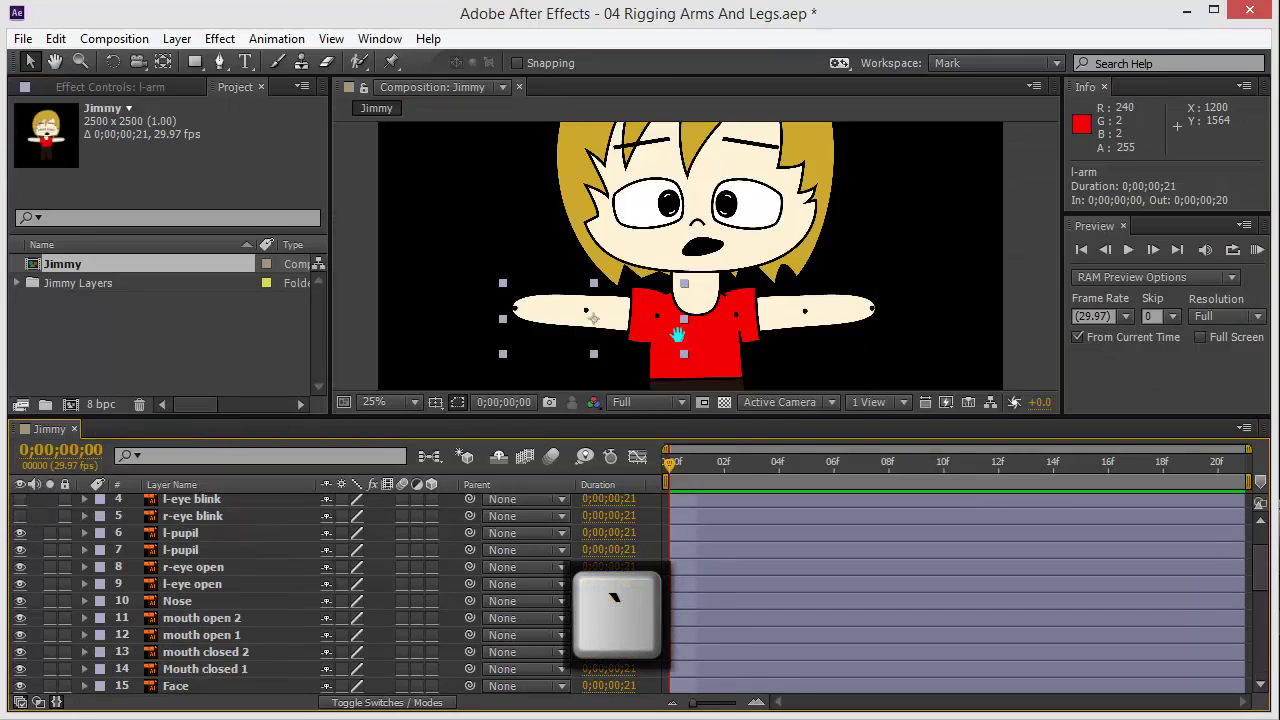
Open the Duik.jsx script and place its window clear of the character's l-arm, with the composition magnified to 50%
left_click_drag(678, 337, 782, 295)
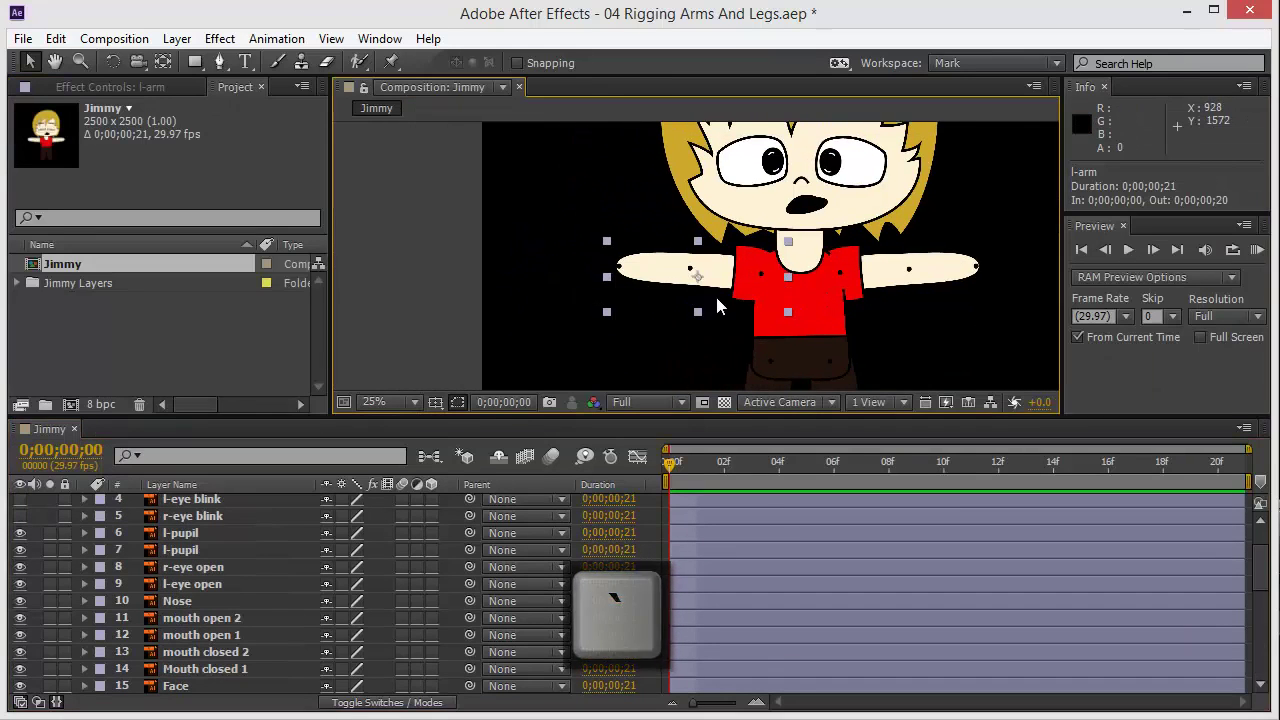
key("period")
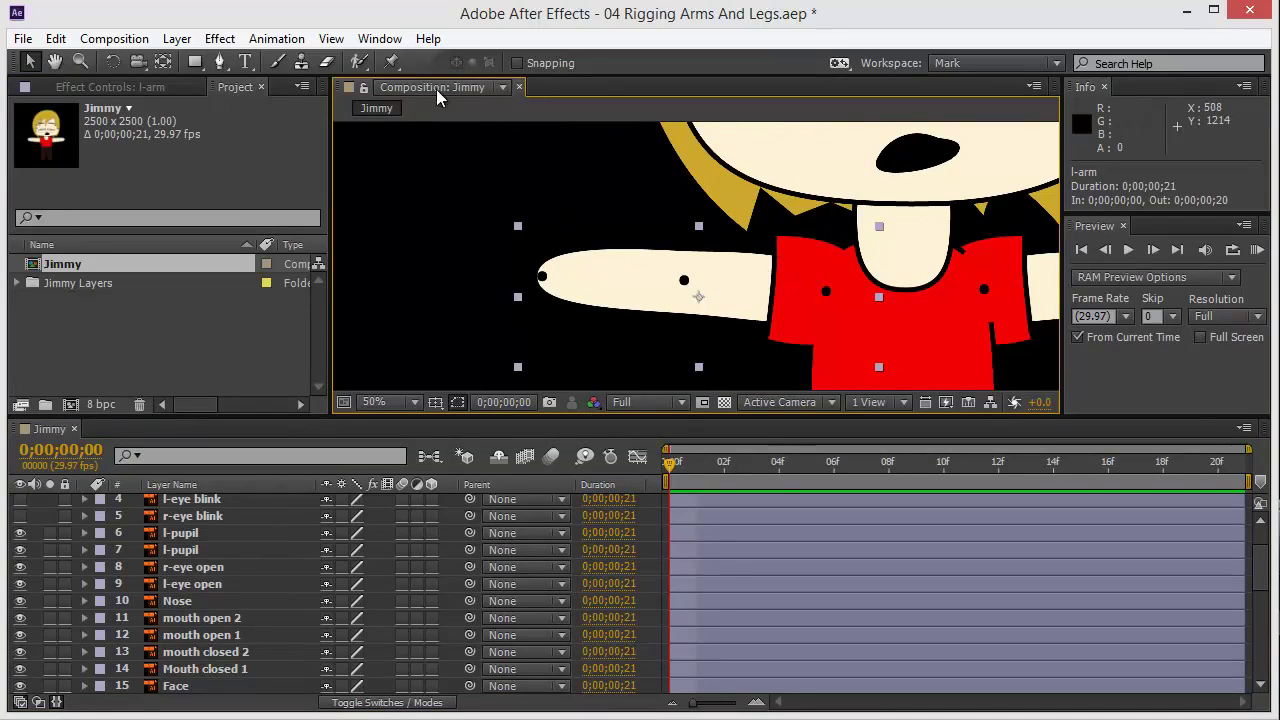
left_click(380, 40)
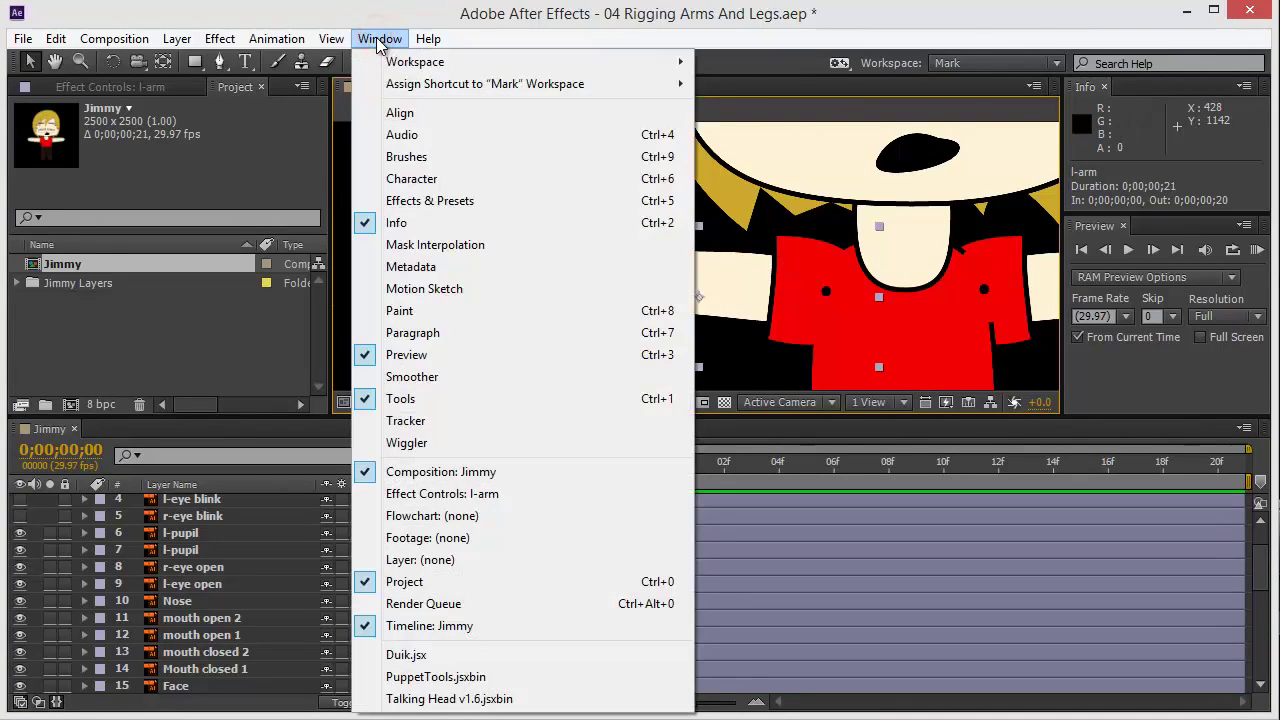
left_click(420, 660)
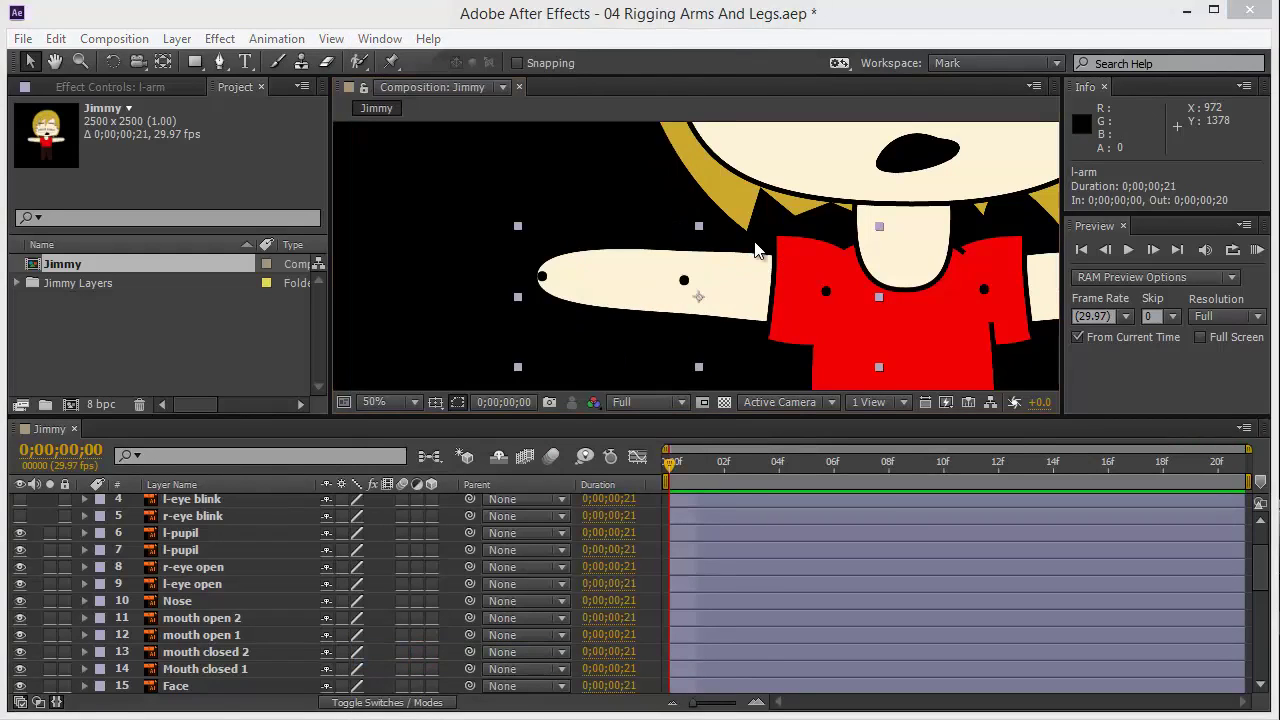
left_click_drag(586, 195, 1003, 211)
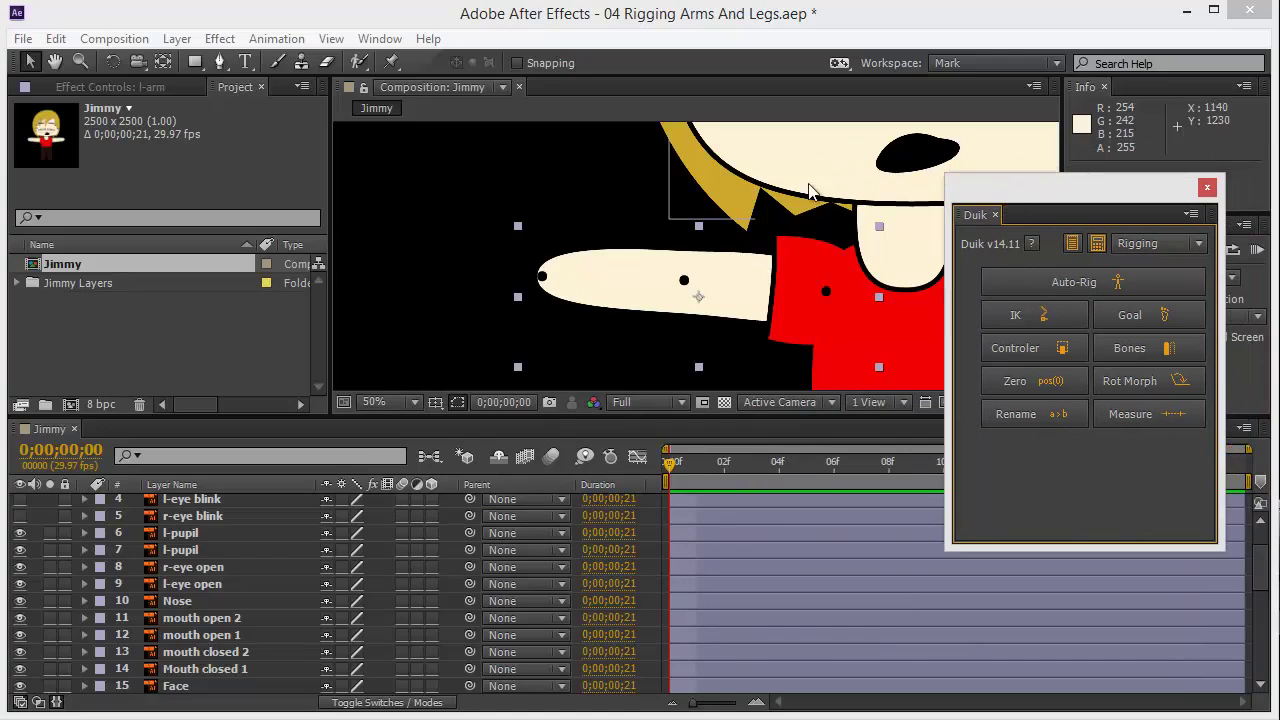
Frame the character's l-arm and torso in the composition and select the l-arm layer
left_click(421, 198)
key("space")
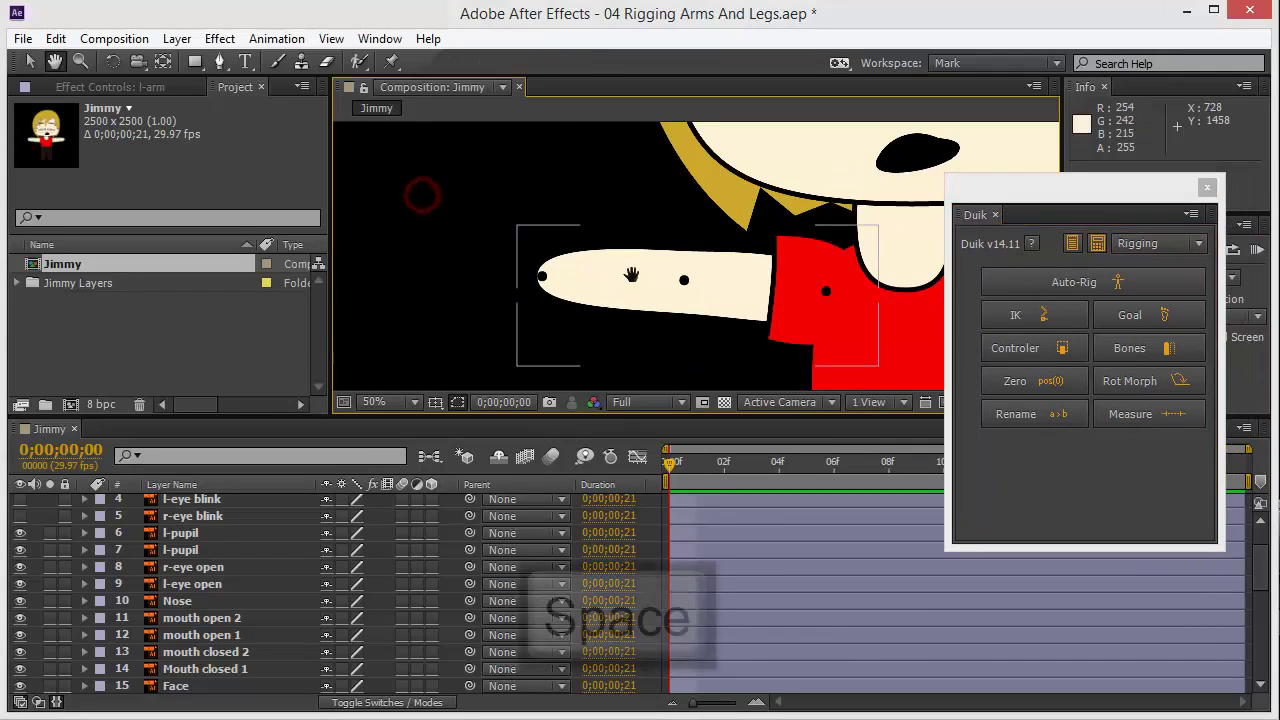
left_click_drag(632, 275, 566, 248)
key("space")
left_click(180, 607)
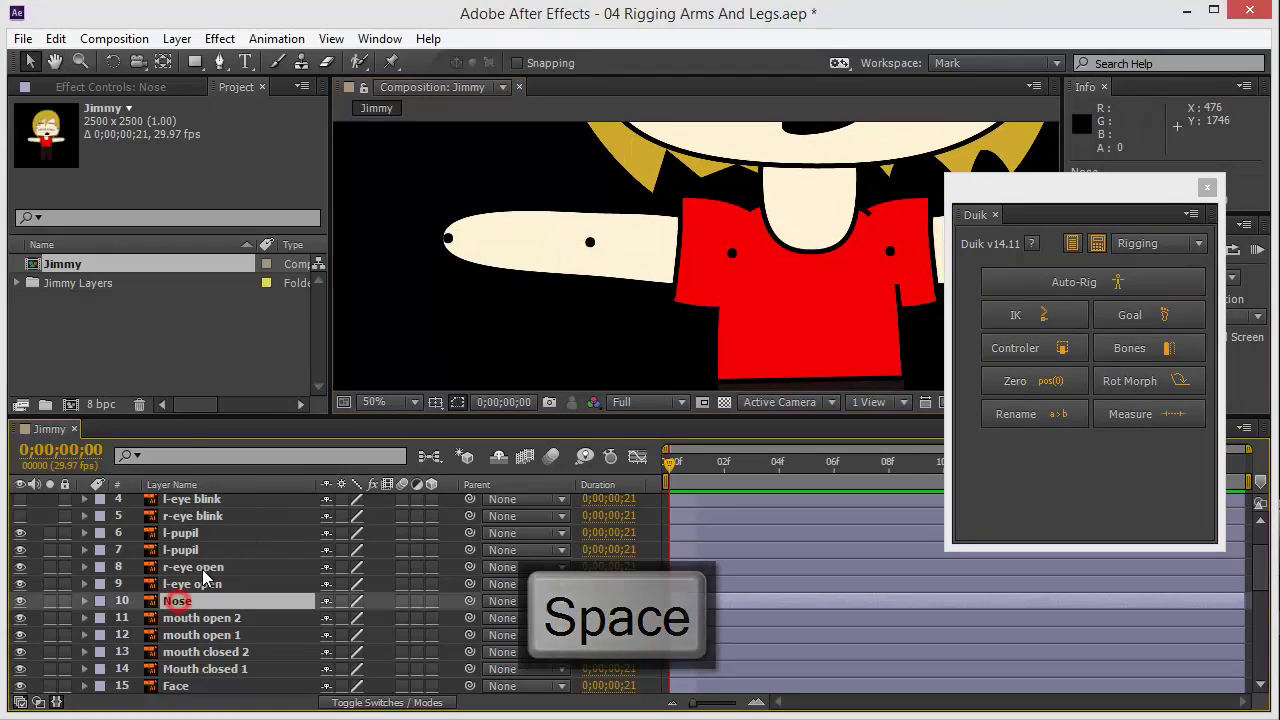
scroll(205, 585, "up", 2)
scroll(203, 585, "down", 2)
scroll(203, 586, "down", 3)
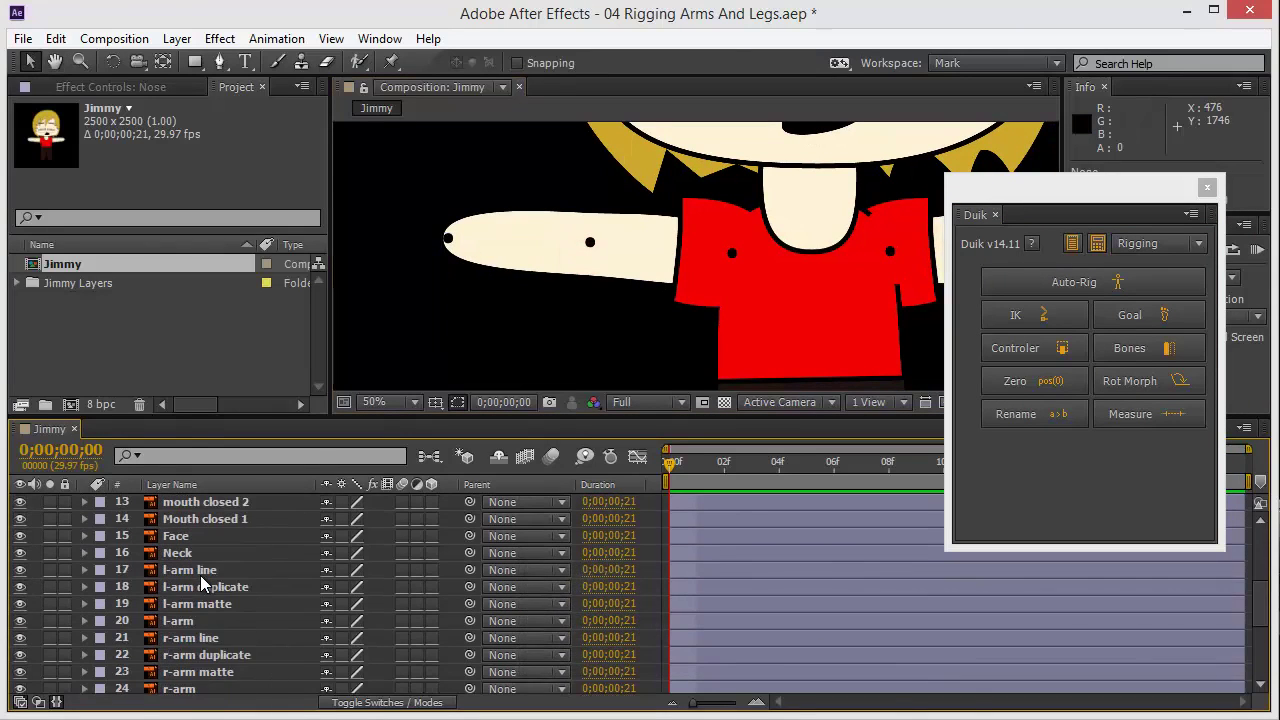
left_click(180, 621)
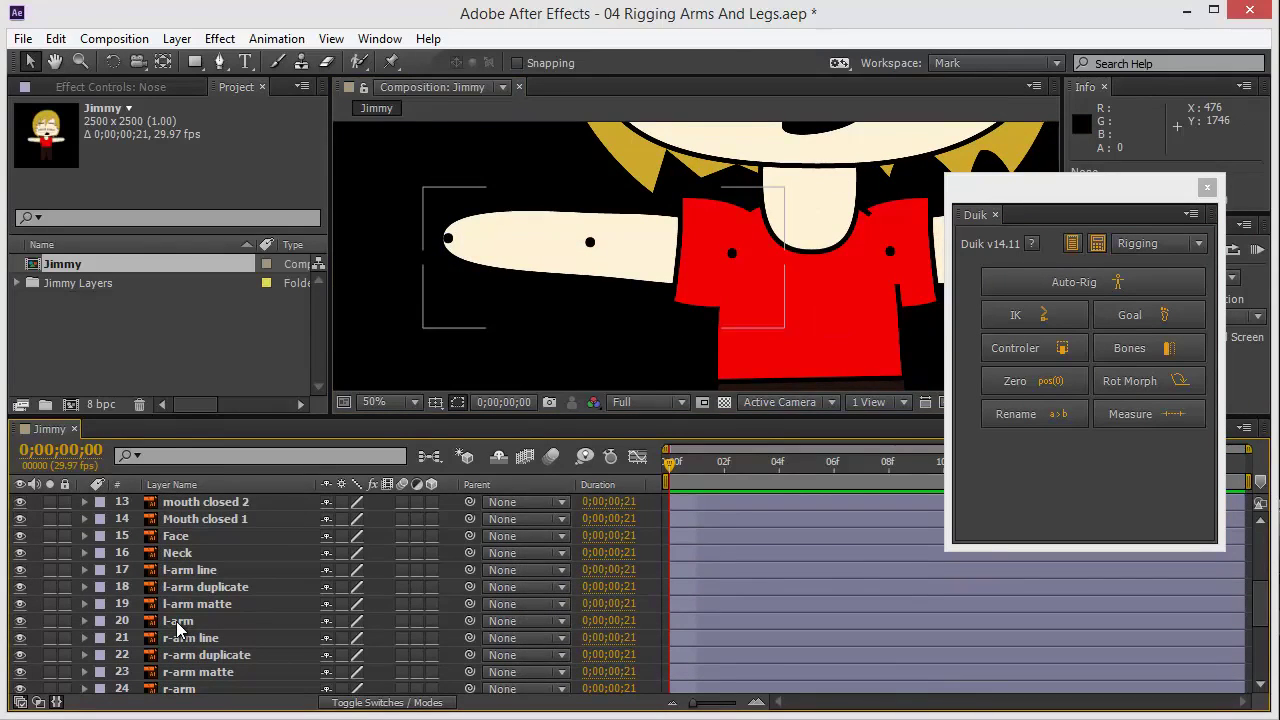
left_click(178, 624)
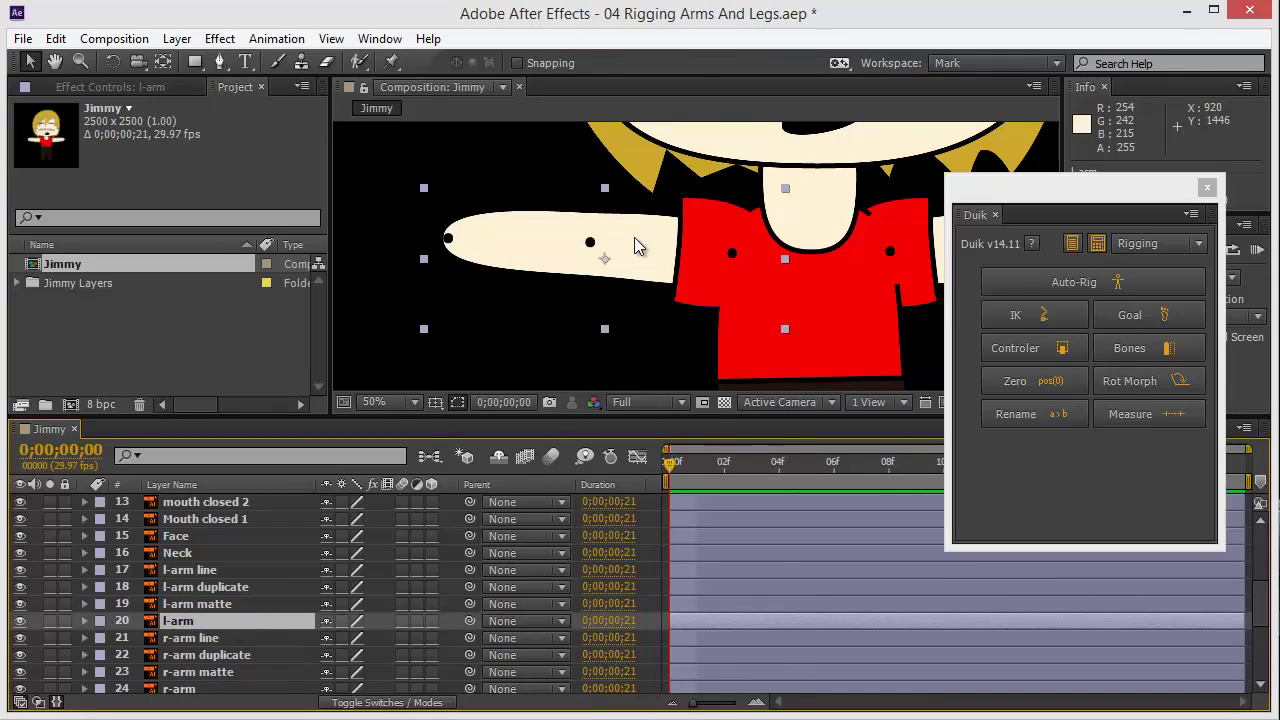
key("ctrl+p")
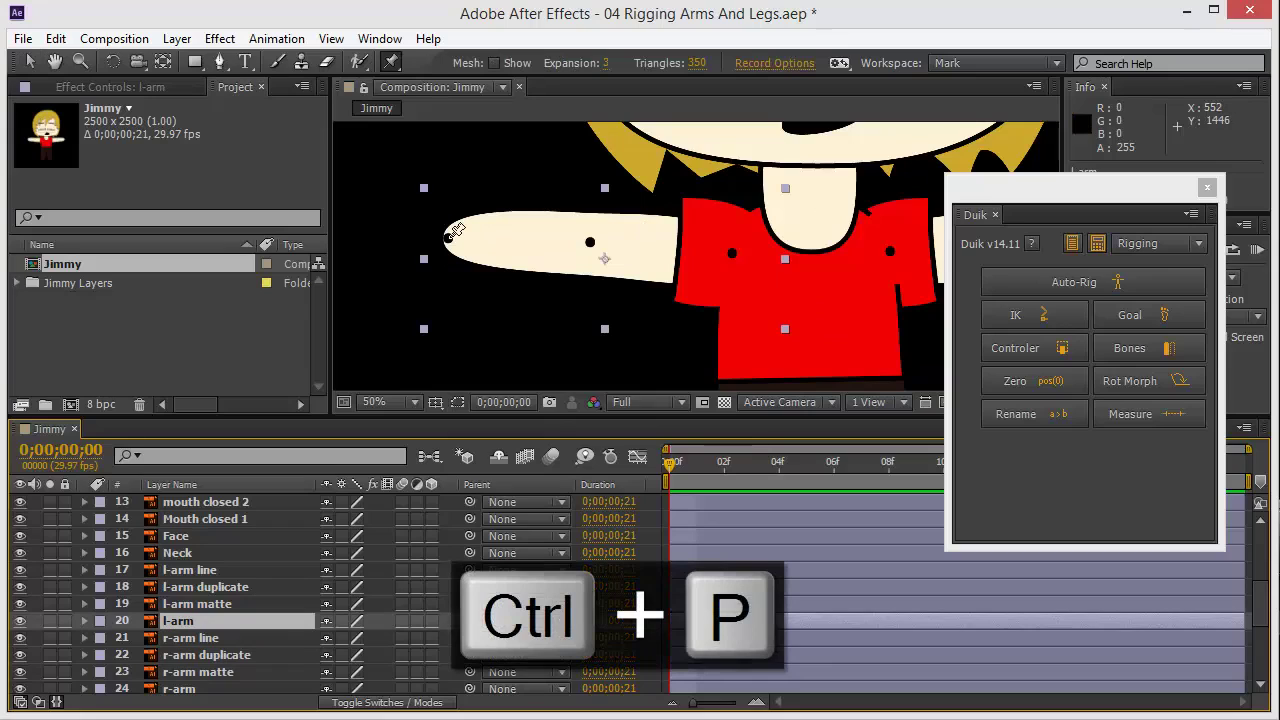
left_click(449, 235)
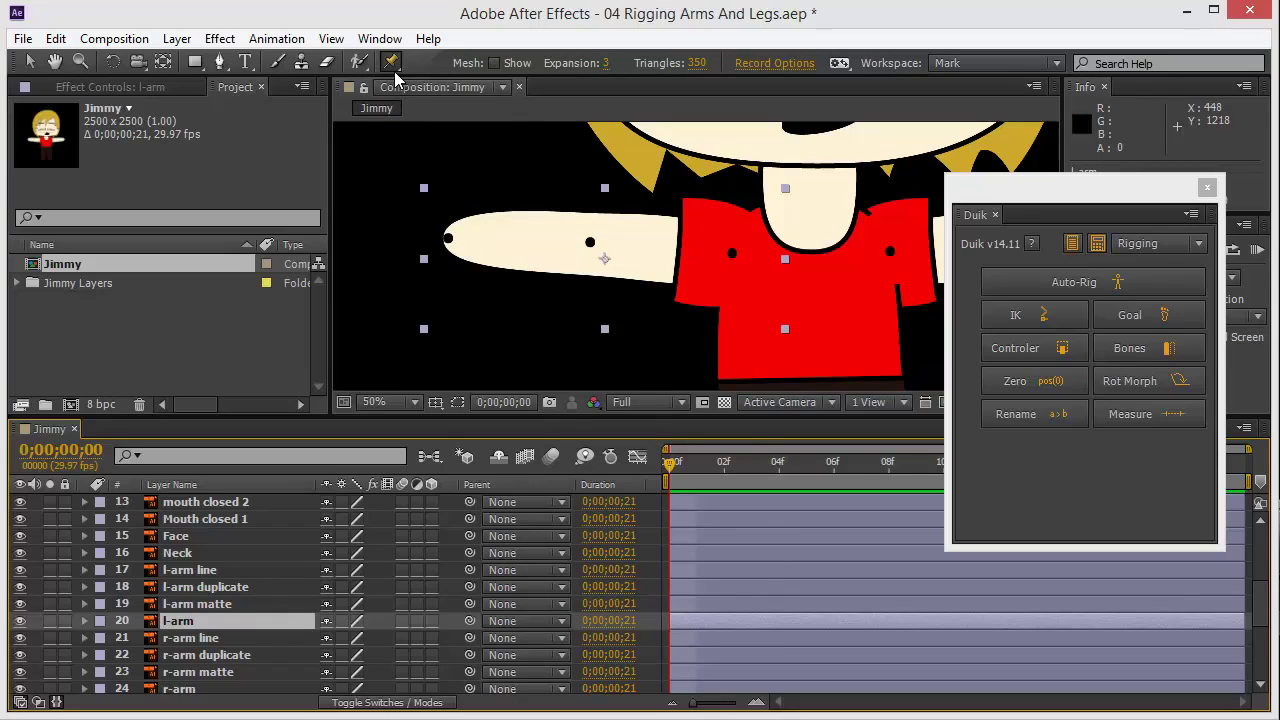
left_click(28, 63)
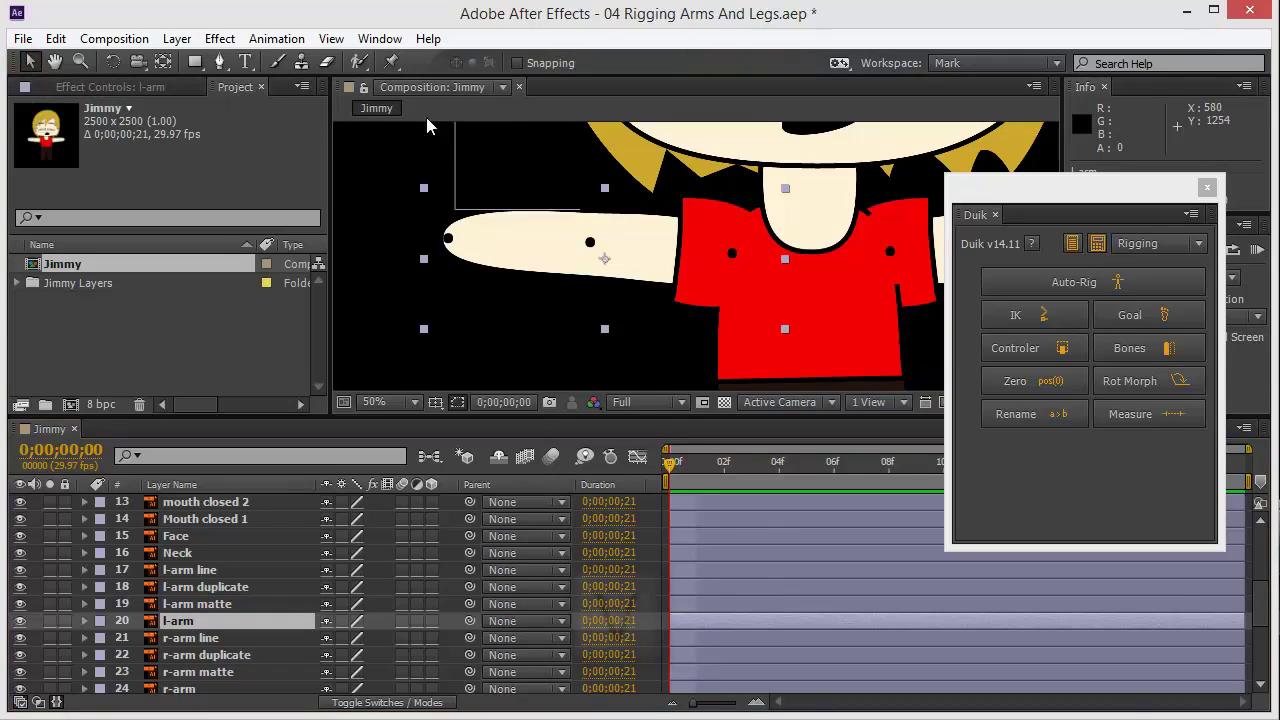
key("v")
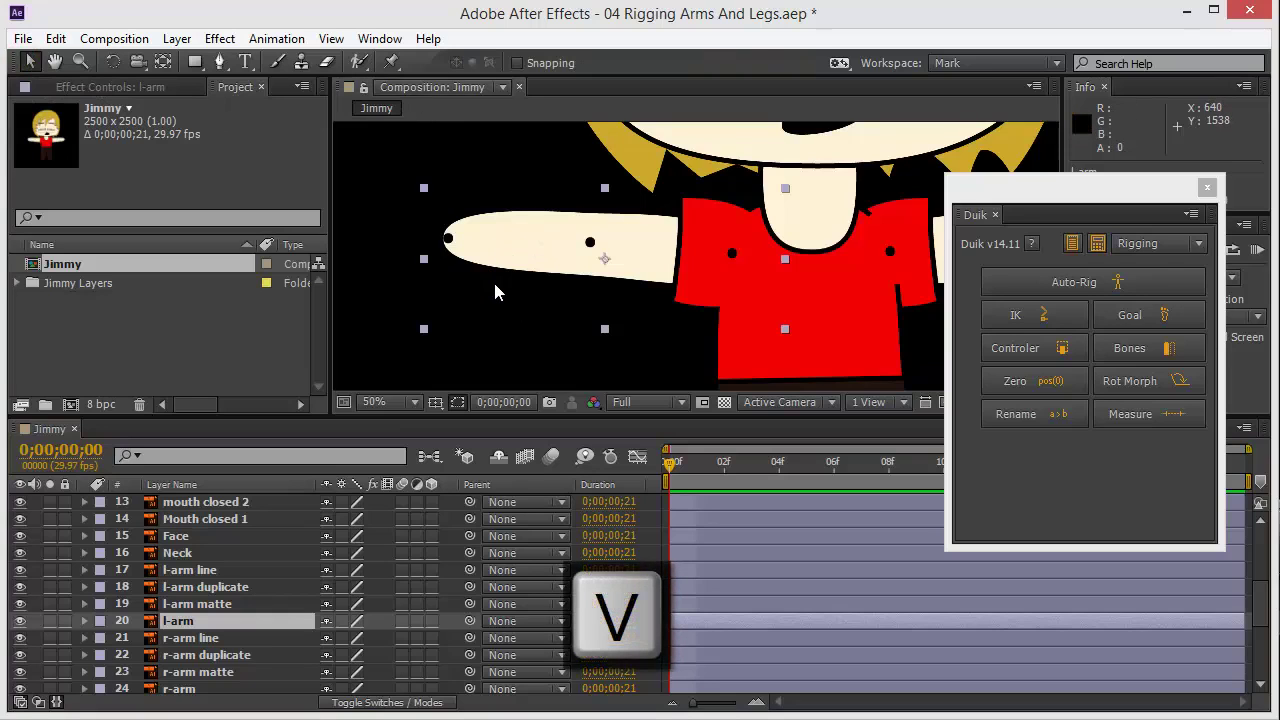
Place puppet pins on the l-arm layer over the hand, elbow and shoulder dots, and return to the Selection tool
key("ctrl+p")
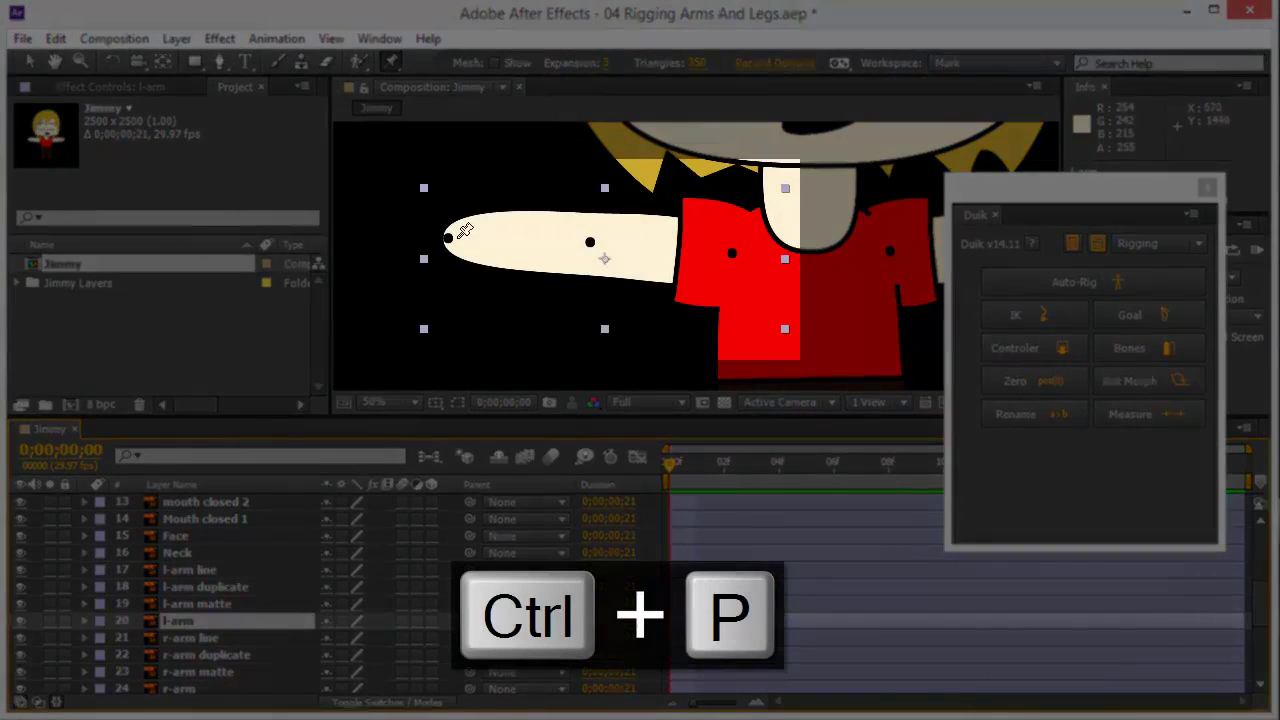
left_click(448, 237)
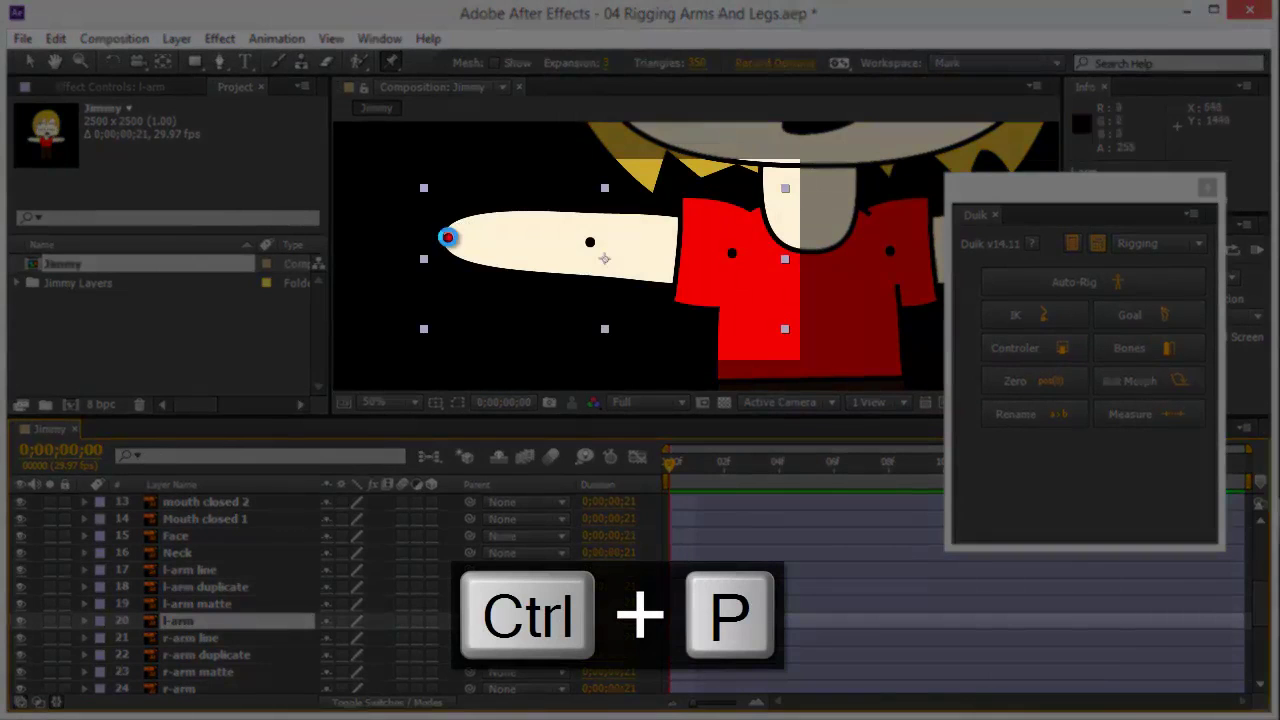
left_click(590, 240)
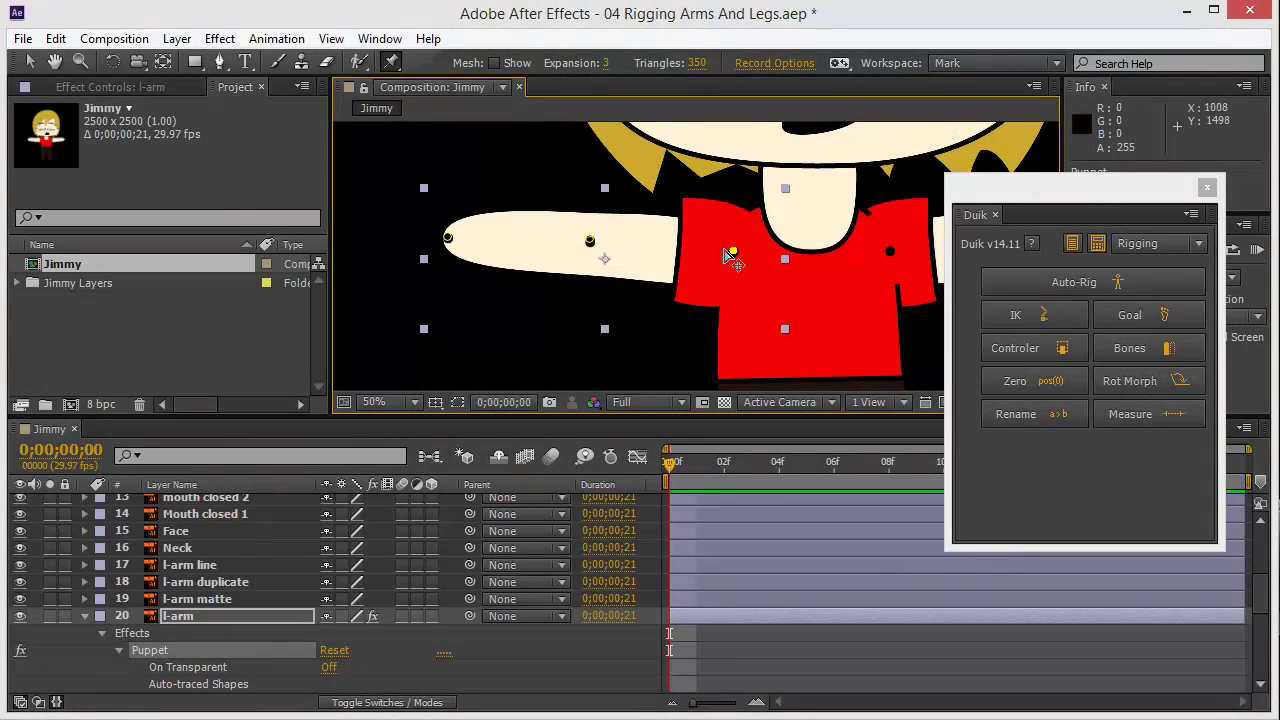
key("space")
left_click_drag(543, 279, 541, 227)
key("v")
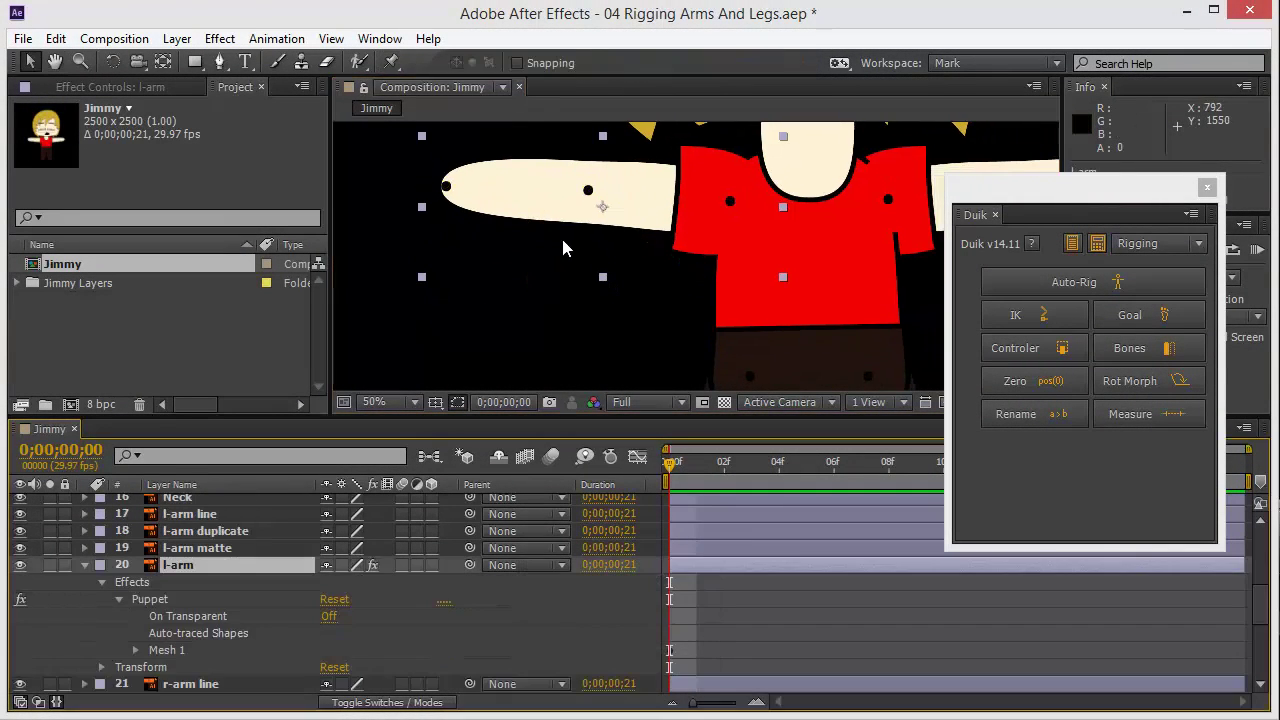
Expand Mesh 1 and its Deform group in l-arm's Puppet effect, and check which pin each entry represents
left_click(160, 600)
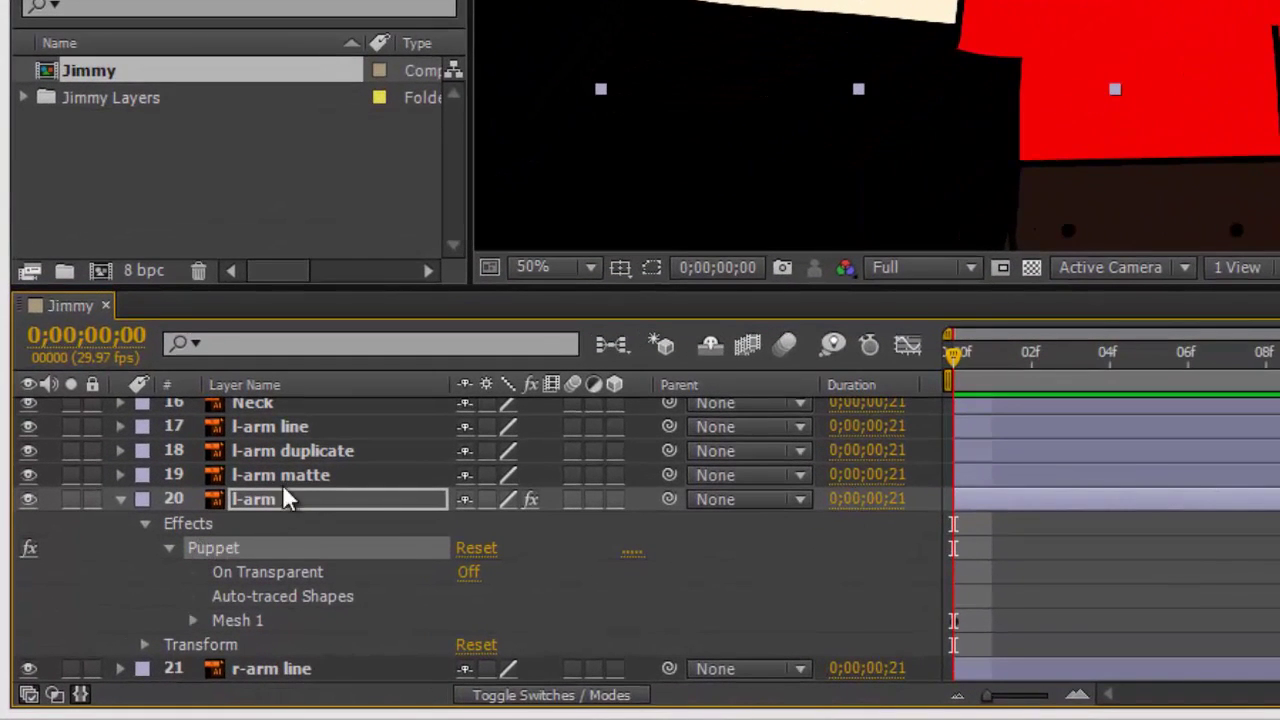
left_click(193, 620)
scroll(288, 572, "down", 4)
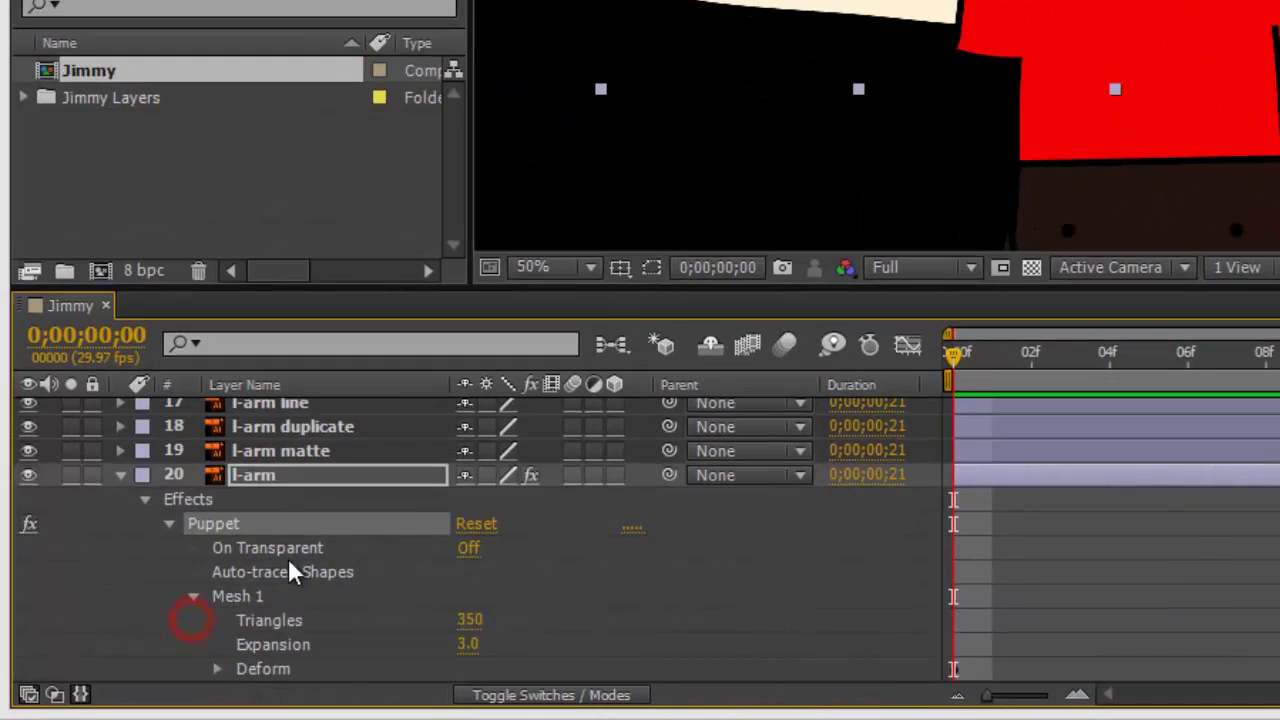
left_click(217, 596)
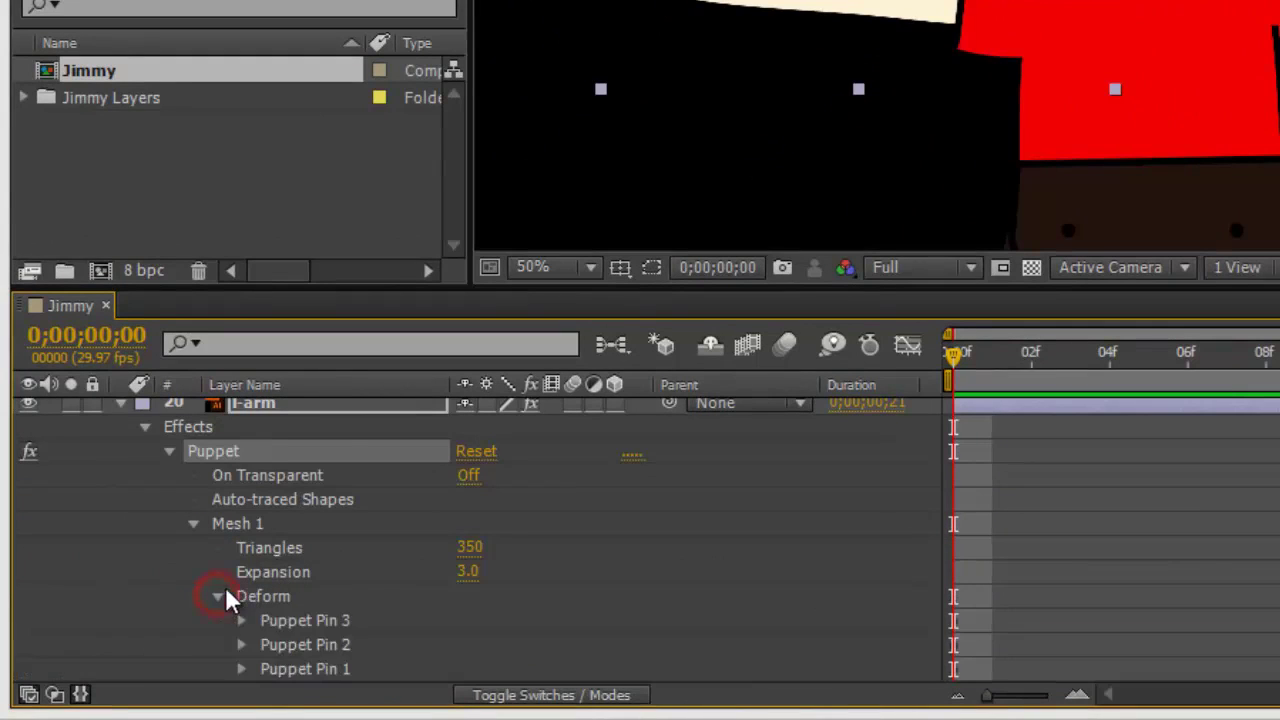
scroll(279, 541, "down", 3)
left_click(316, 599)
left_click(322, 572)
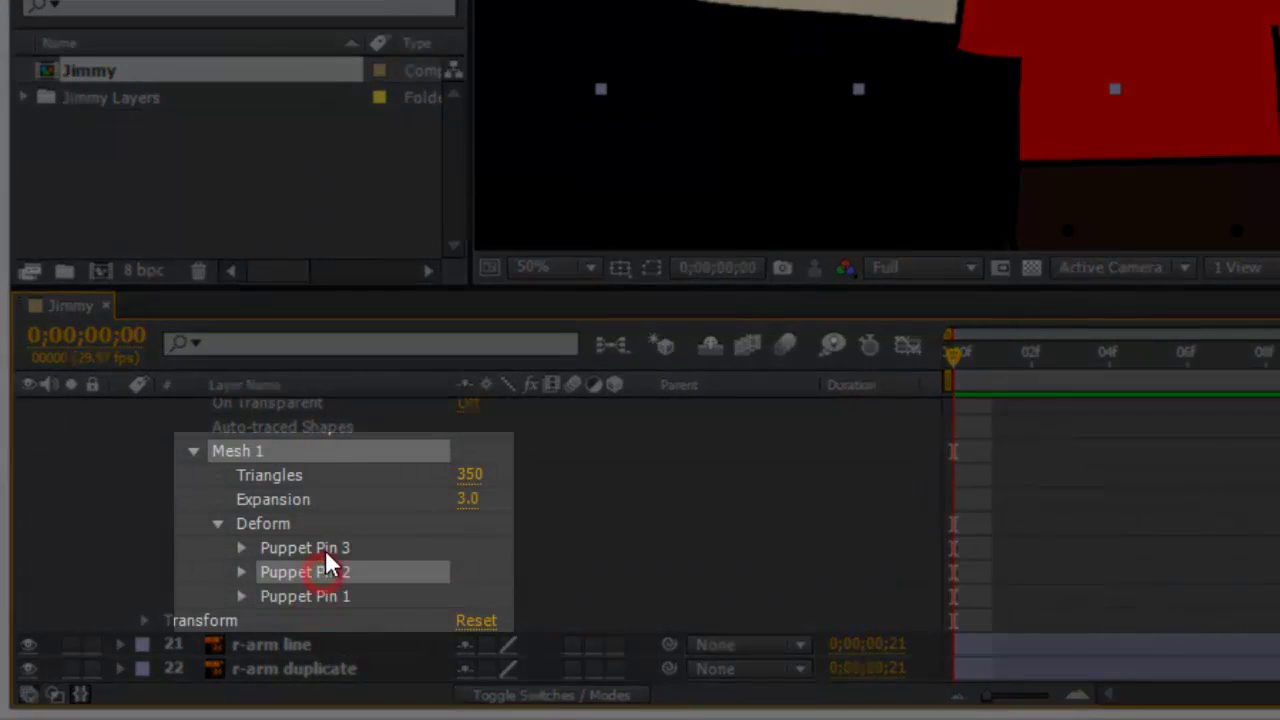
left_click(325, 549)
Rename Puppet Pin 1 as l-hand and Puppet Pin 2 as l-elbow
left_click(307, 596)
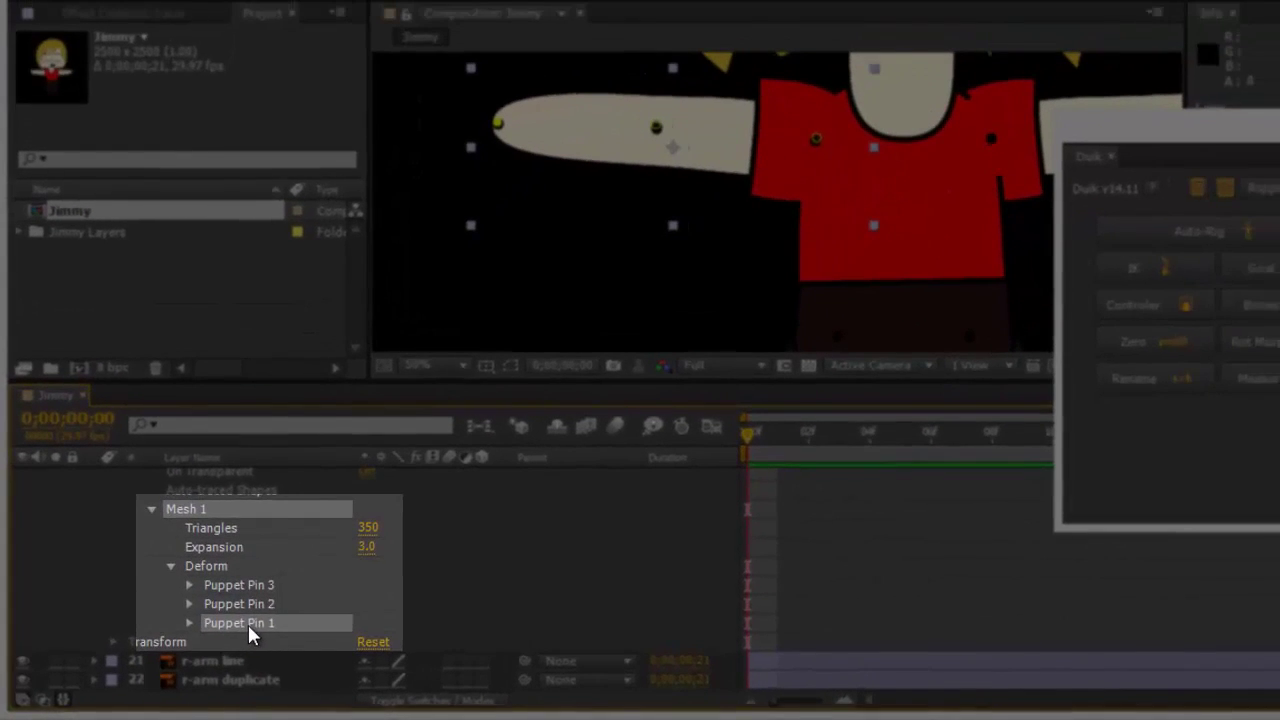
key("Return")
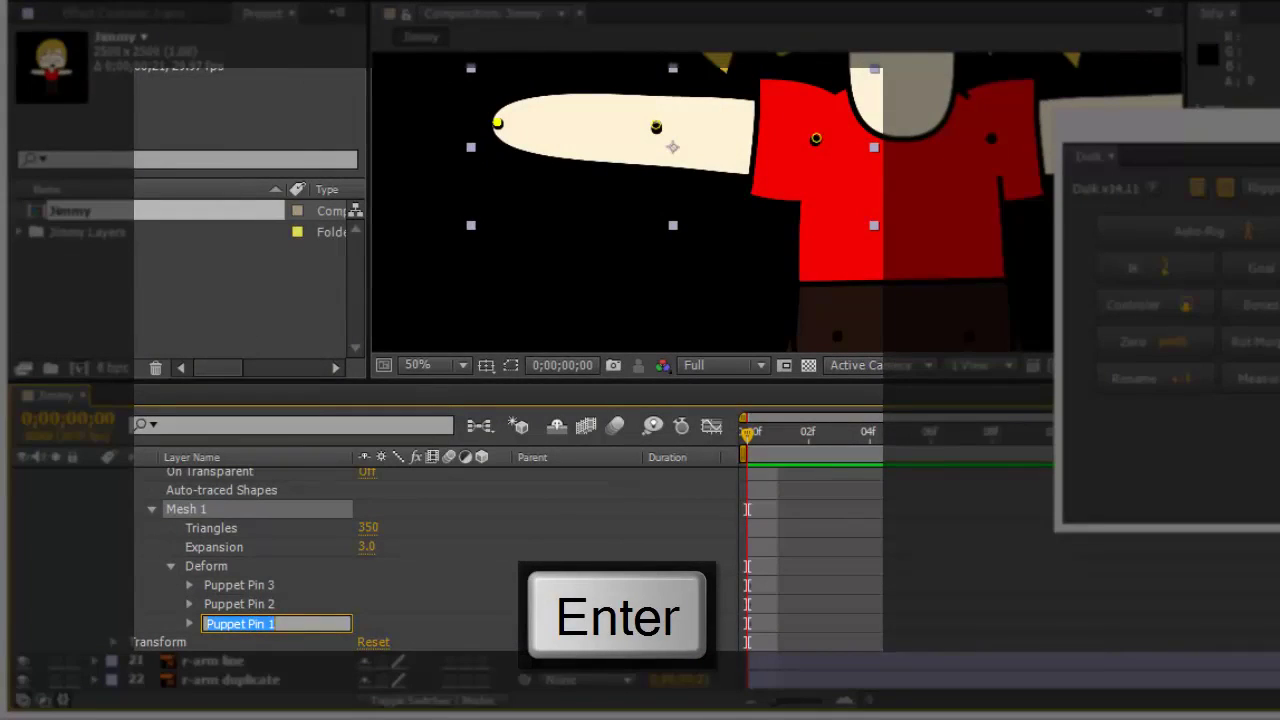
type("l-hand")
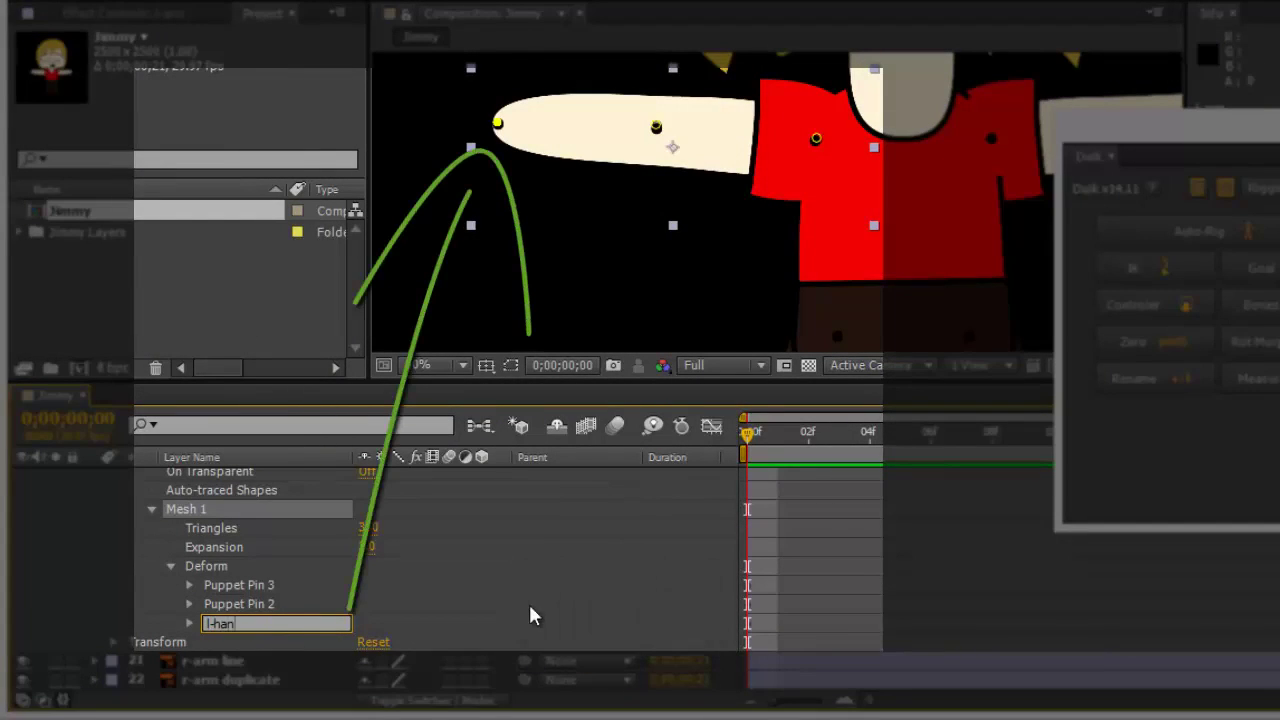
left_click(267, 605)
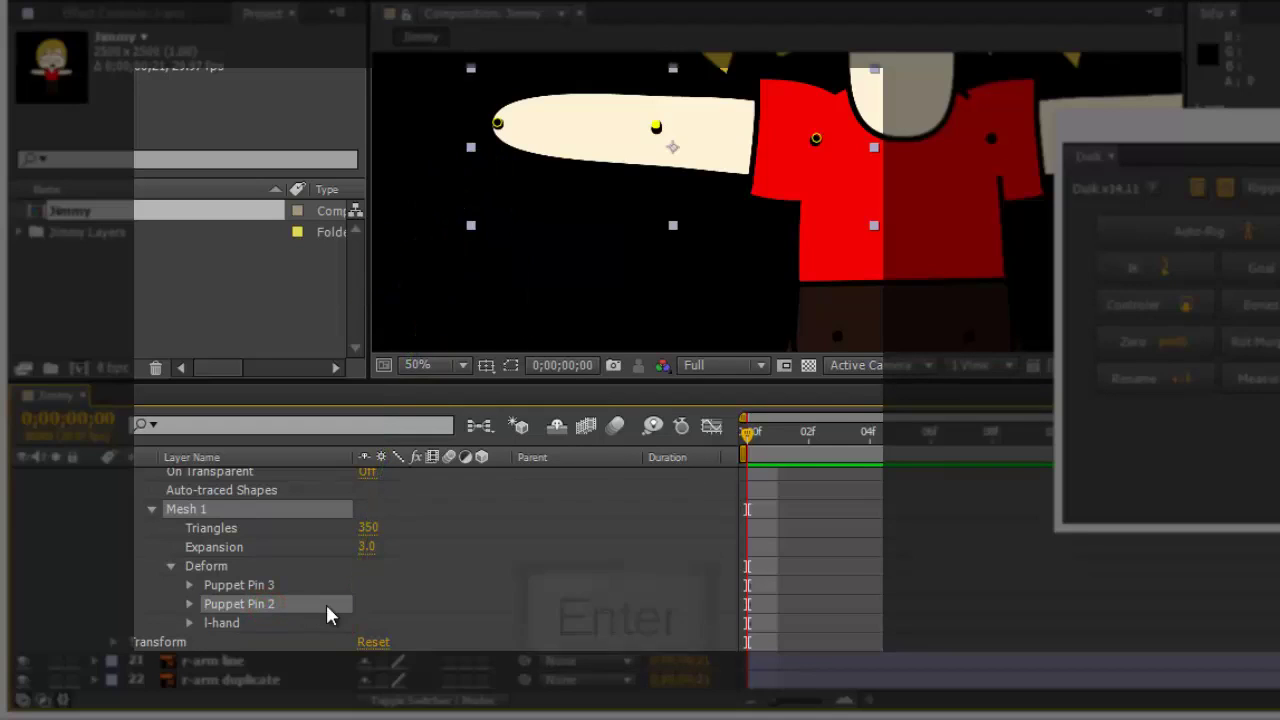
key("Return")
type("l-")
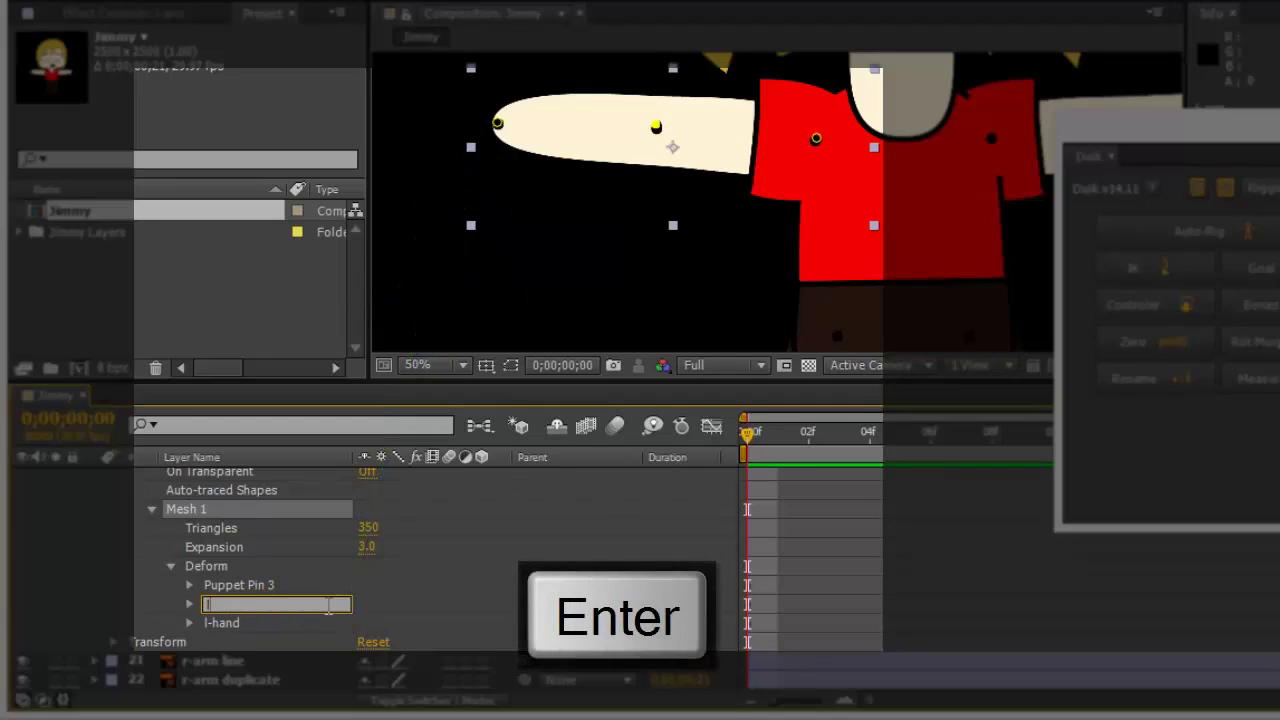
type("elbow")
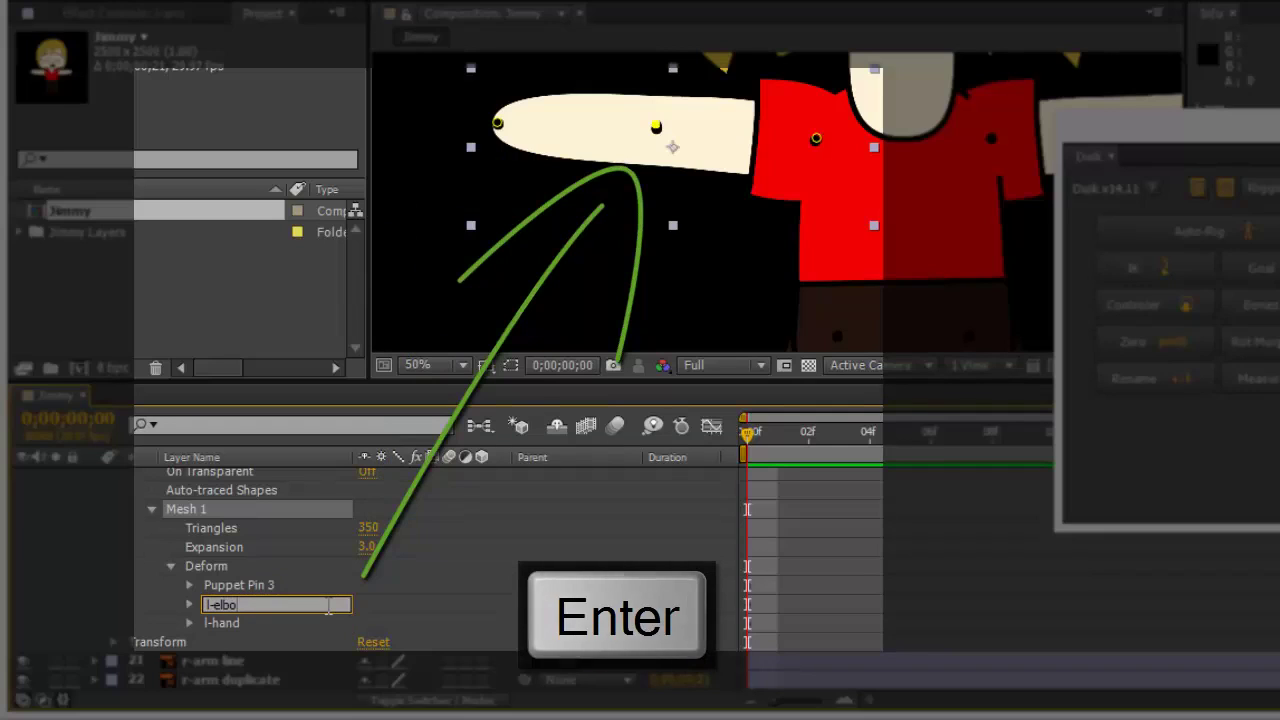
Rename Puppet Pin 3 as l-shoulder
left_click(256, 586)
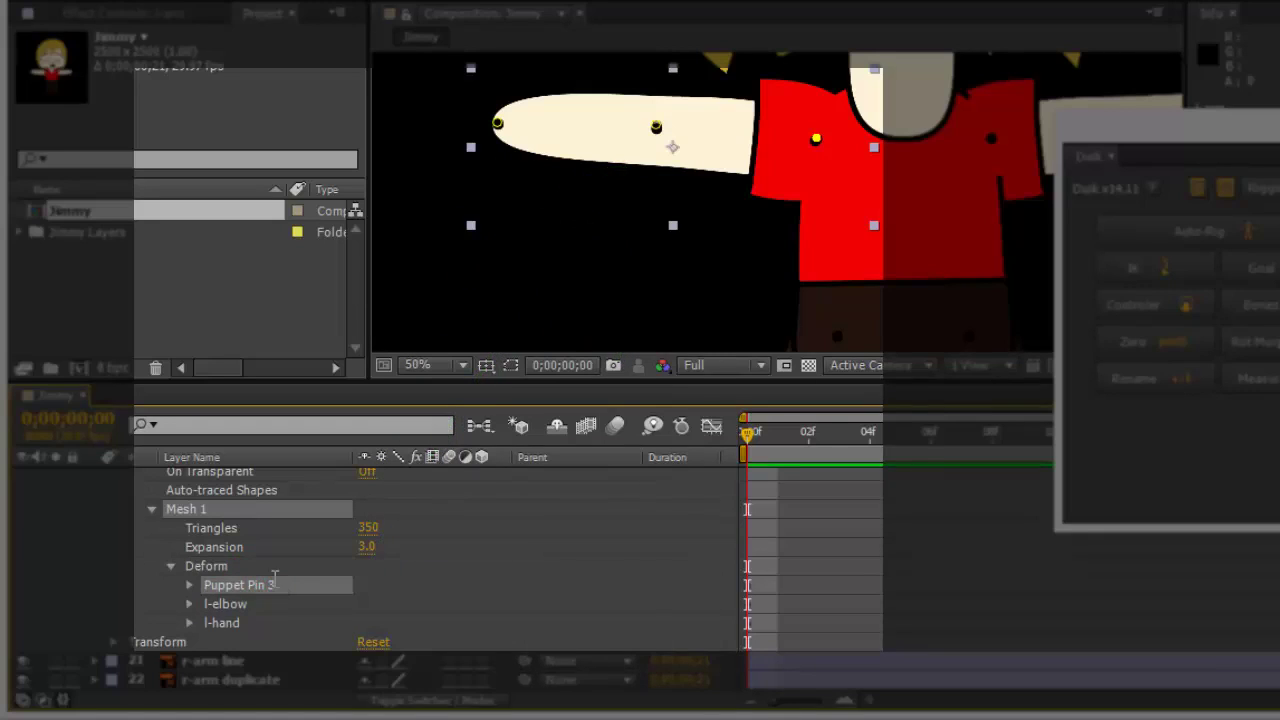
key("Return")
type("l-s")
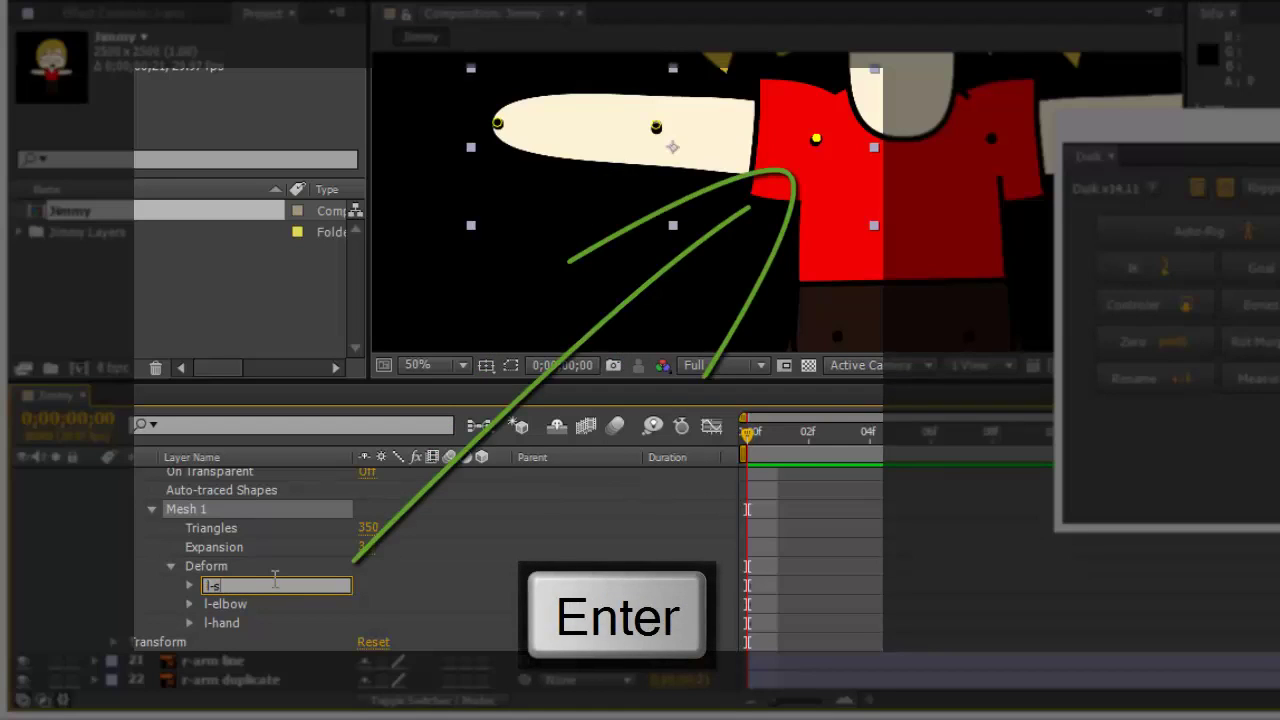
type("houlder")
left_click(276, 586)
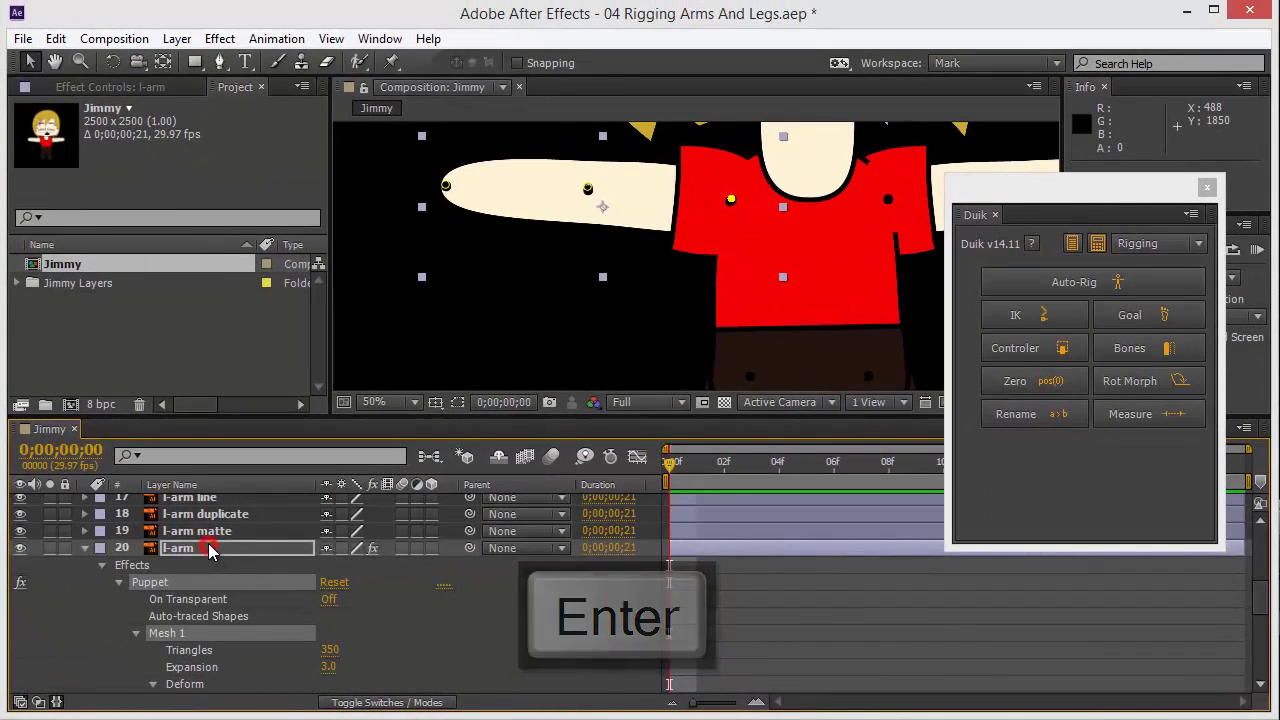
Create Duik bones for the puppet pins of the l-arm layer and dismiss the script alert
left_click(213, 552)
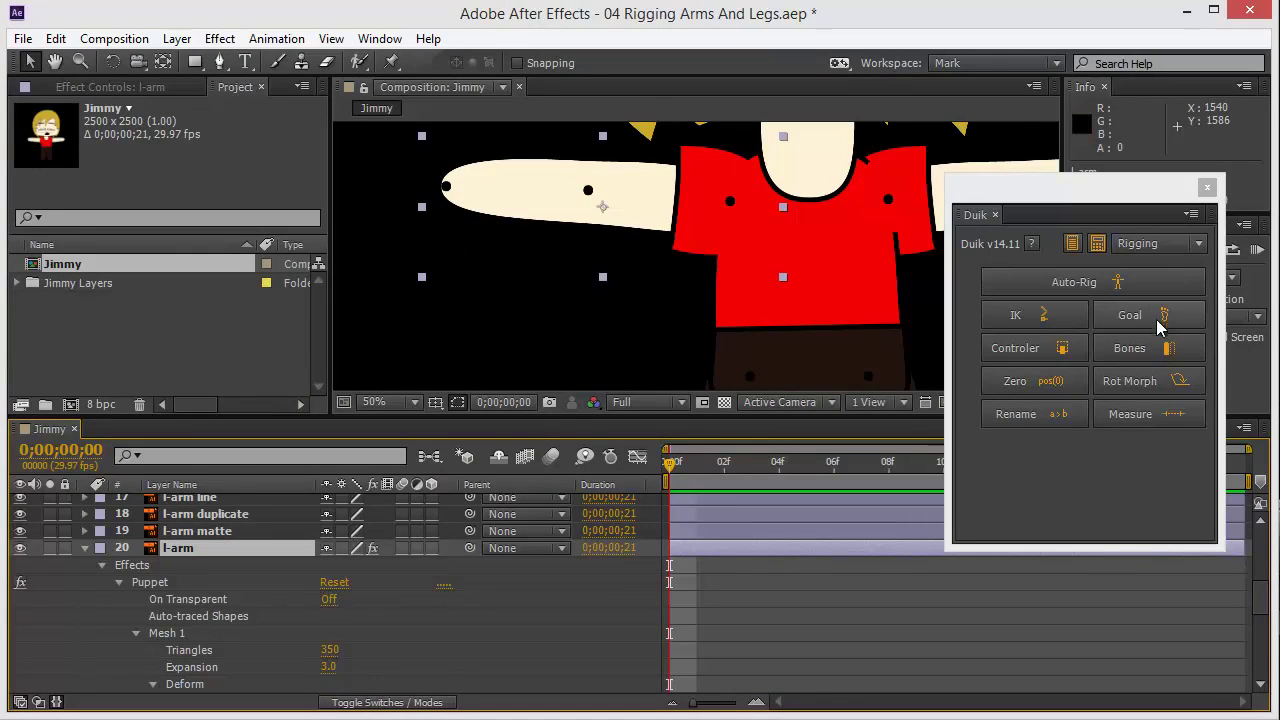
left_click(1142, 347)
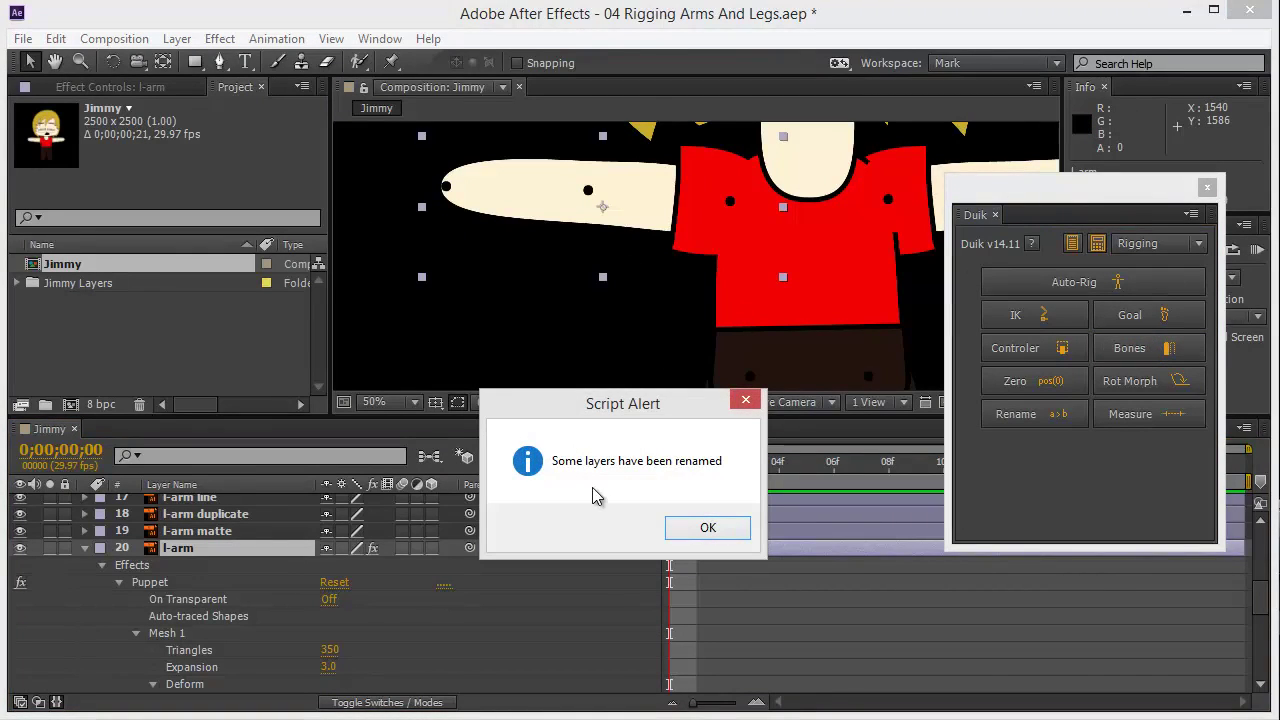
left_click(708, 528)
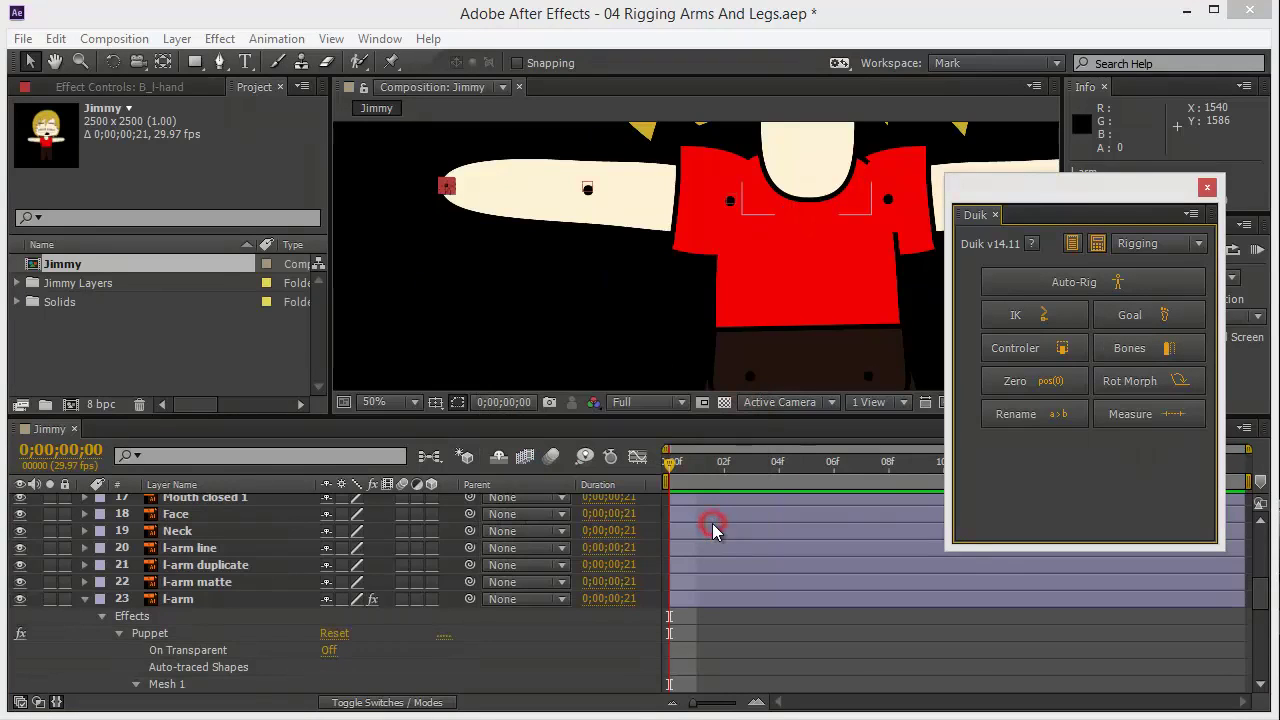
Check the new hand, elbow and shoulder bone layers against their positions on the arm, then clear the selection
scroll(248, 575, "up", 5)
scroll(248, 569, "up", 2)
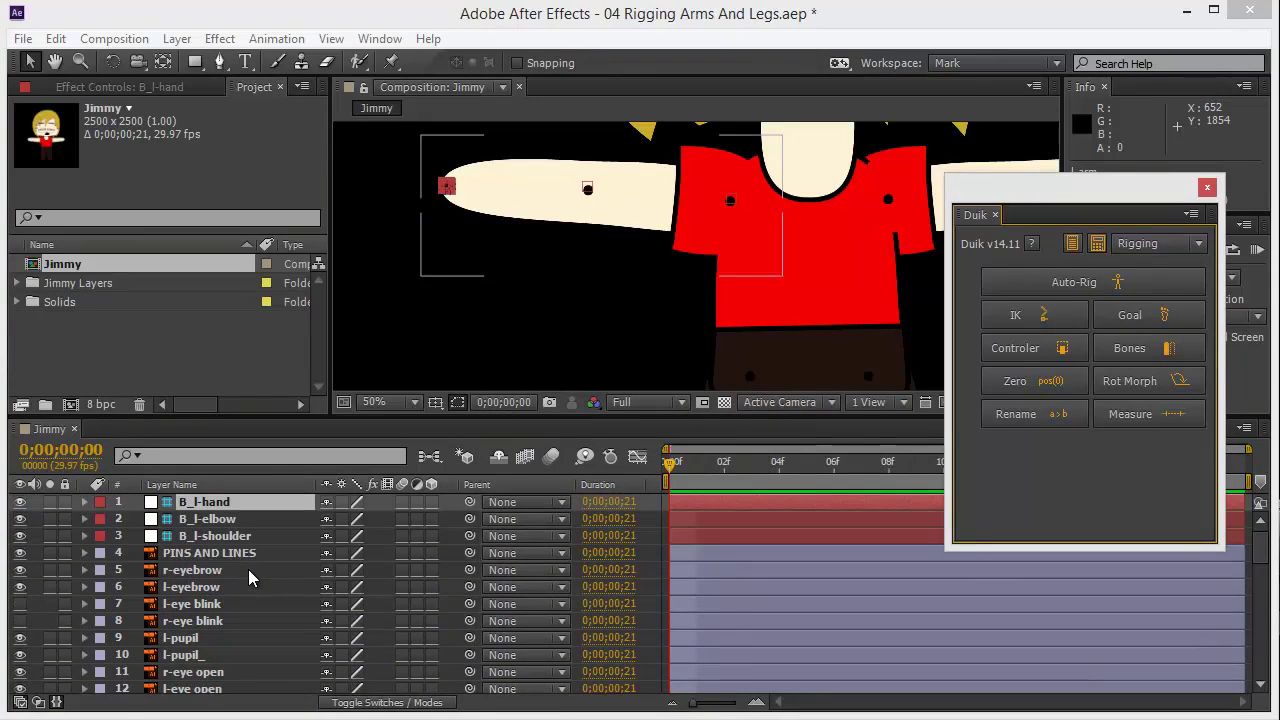
left_click(207, 537)
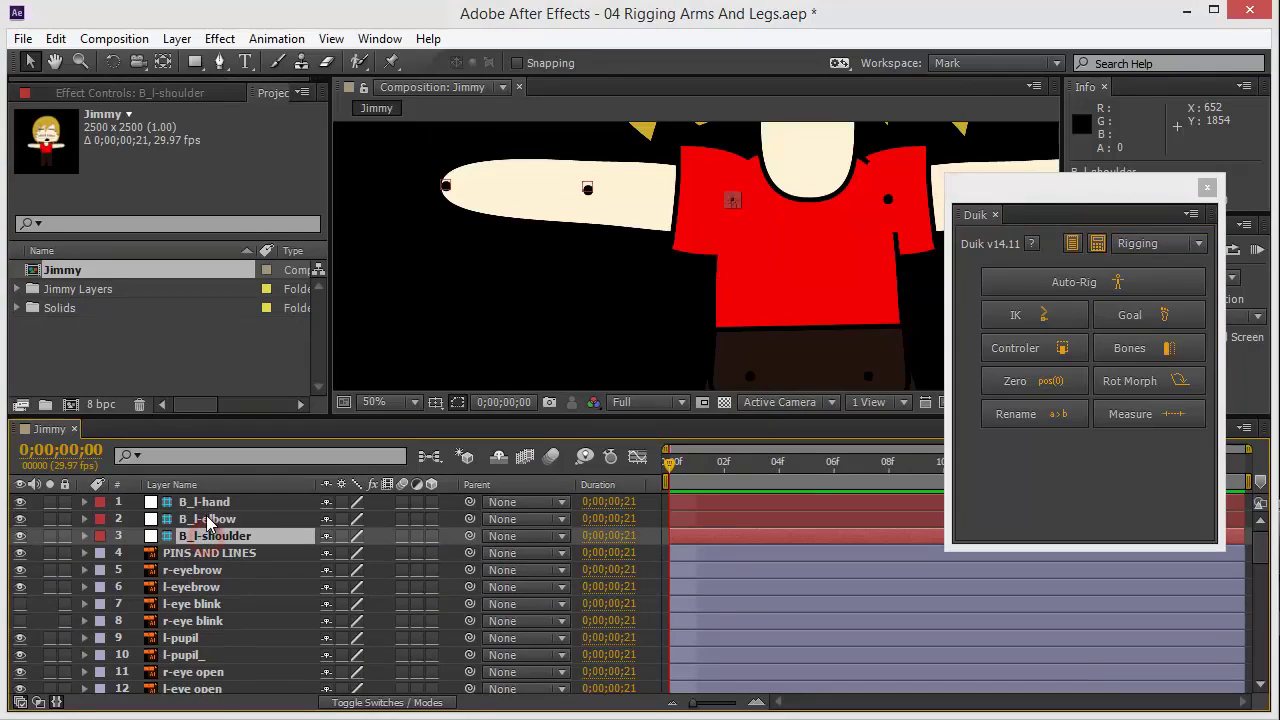
left_click(207, 505)
left_click(210, 519)
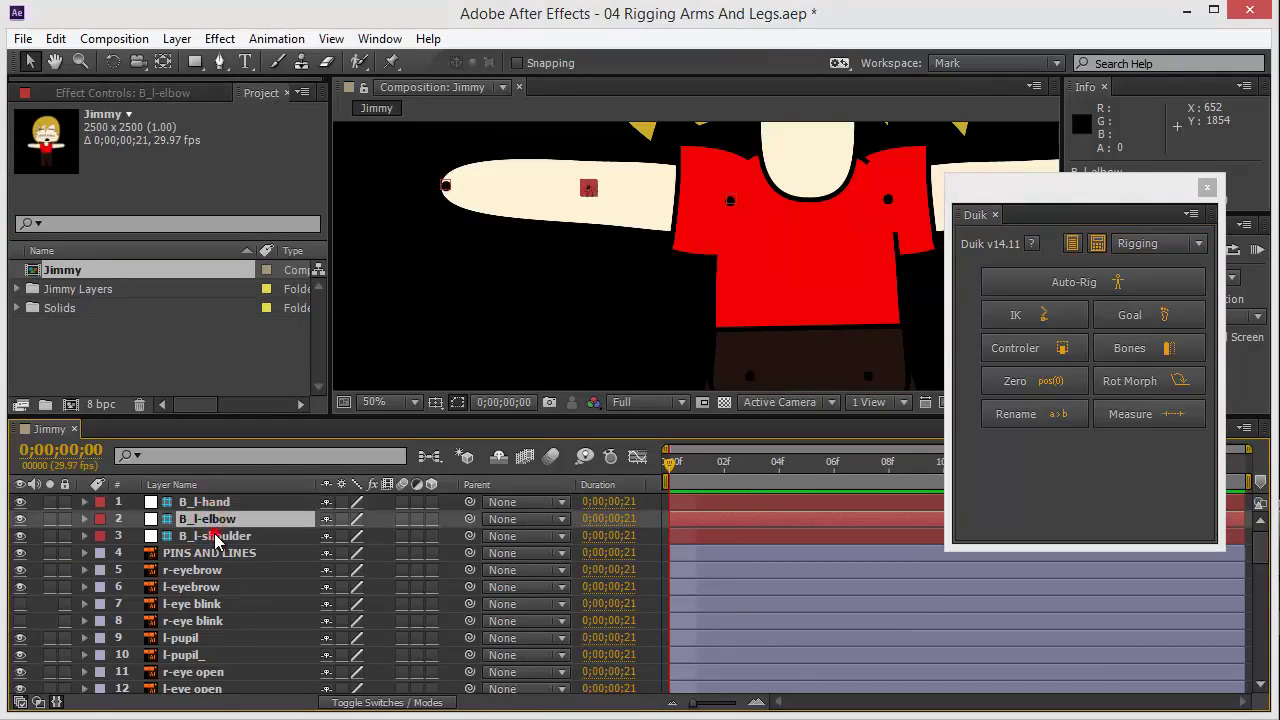
left_click(217, 537)
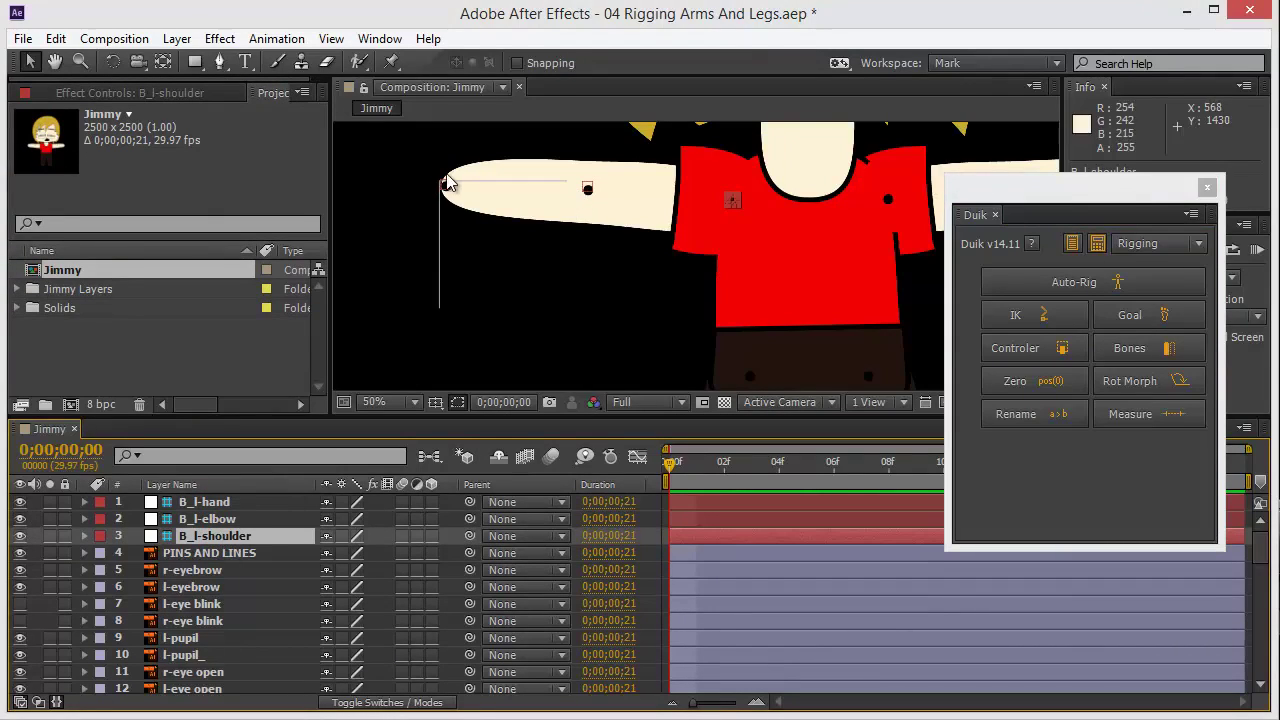
left_click(382, 176)
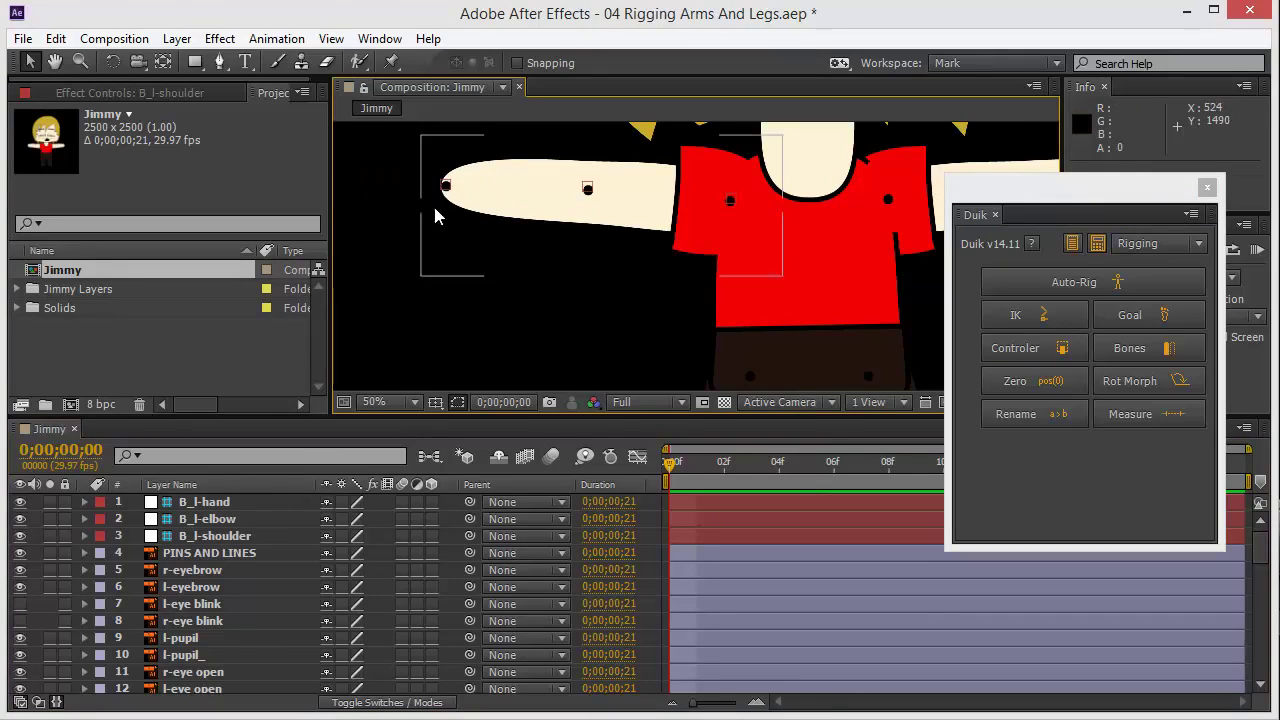
scroll(228, 571, "down", 5)
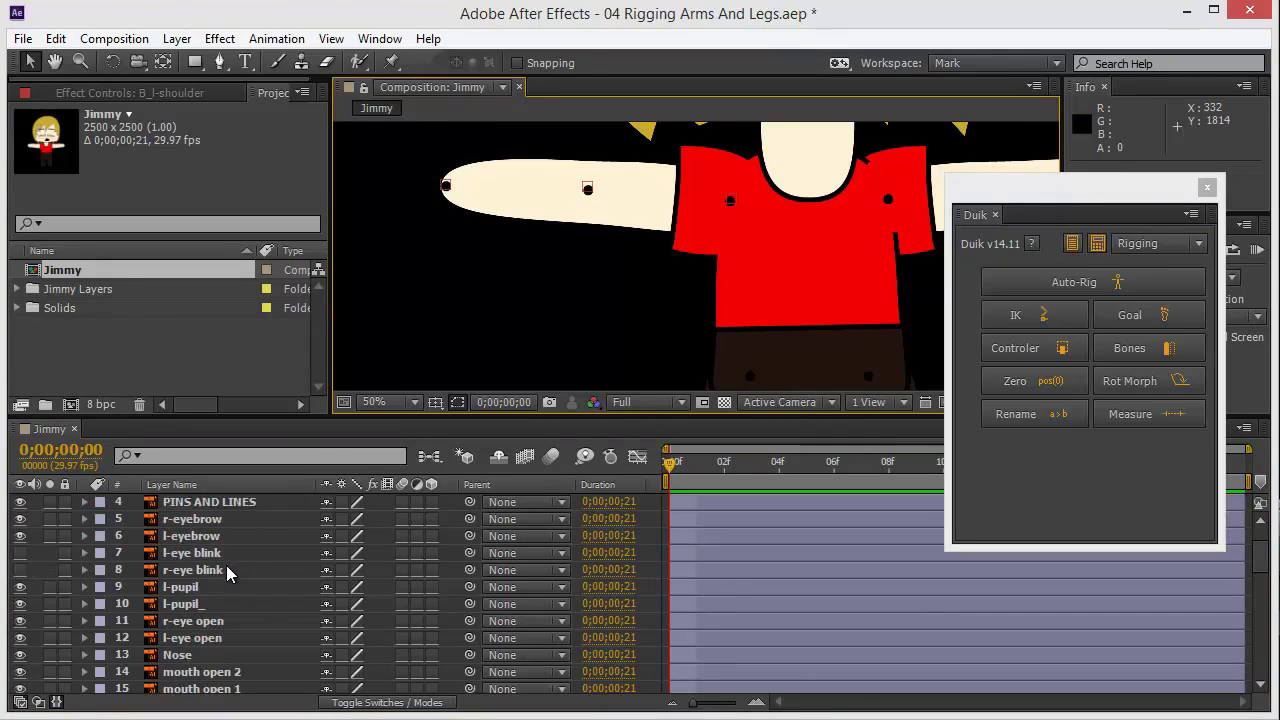
Collapse the properties of the l-arm layer and clear the selection in the composition
scroll(214, 571, "up", 3)
scroll(214, 580, "down", 3)
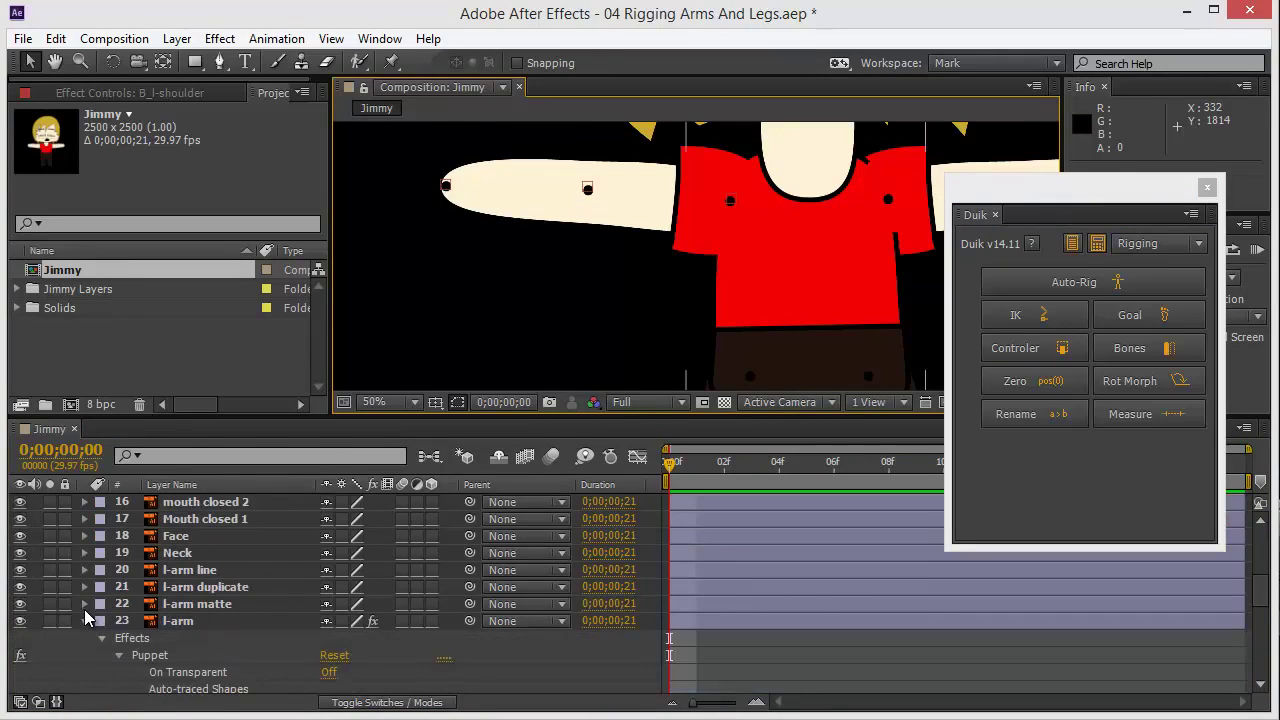
left_click(85, 620)
scroll(471, 327, "down", 2)
left_click(544, 263)
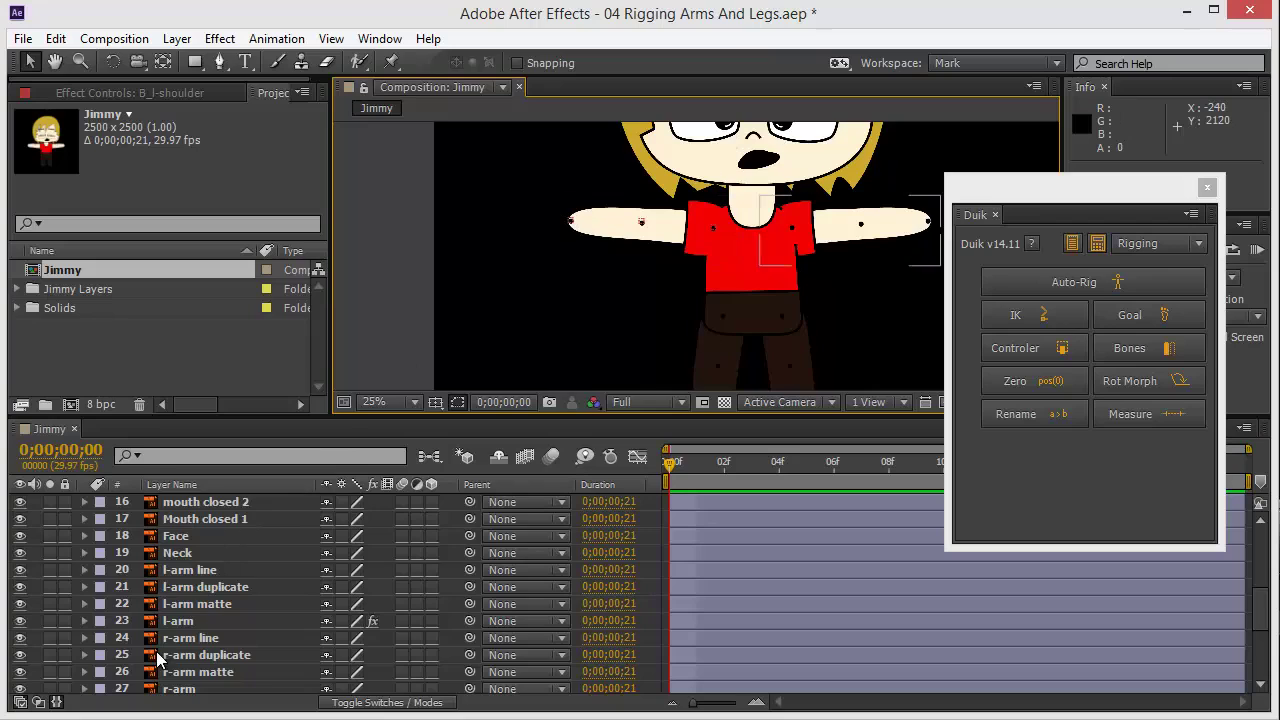
Reveal the Puppet effect on the l-arm layer and inspect its pins, selecting the shoulder pin
left_click(178, 621)
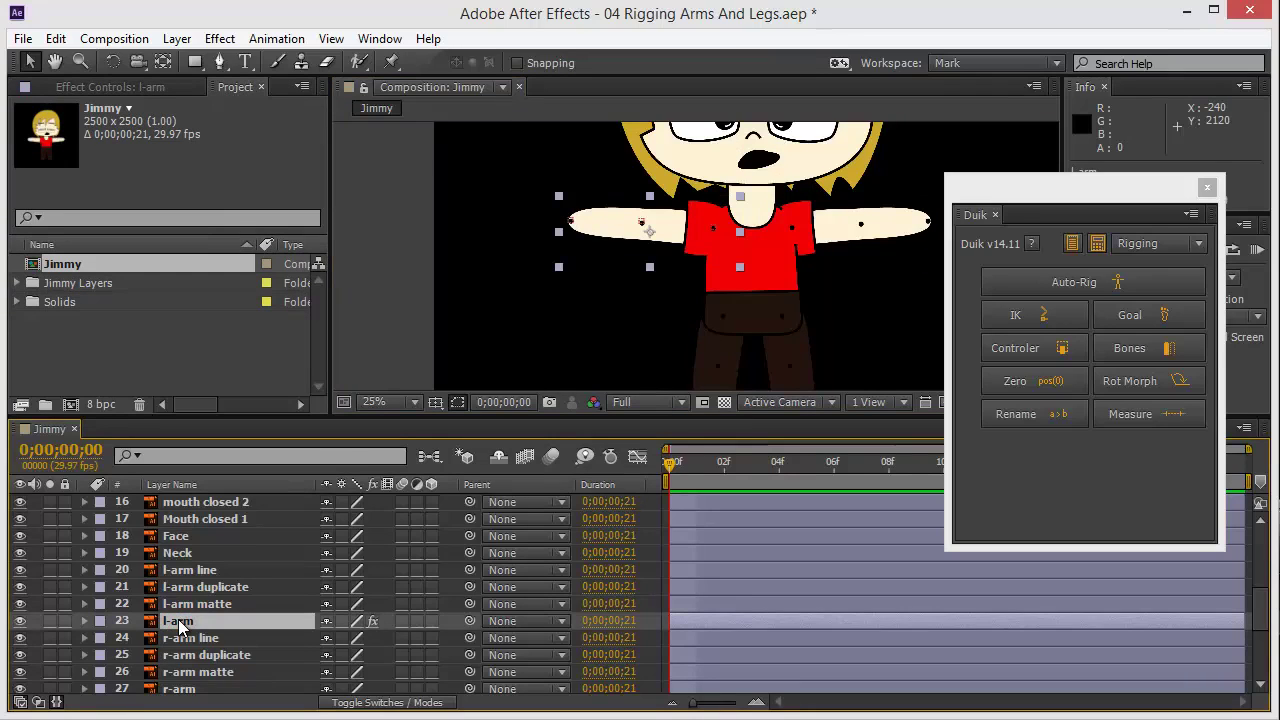
key("e")
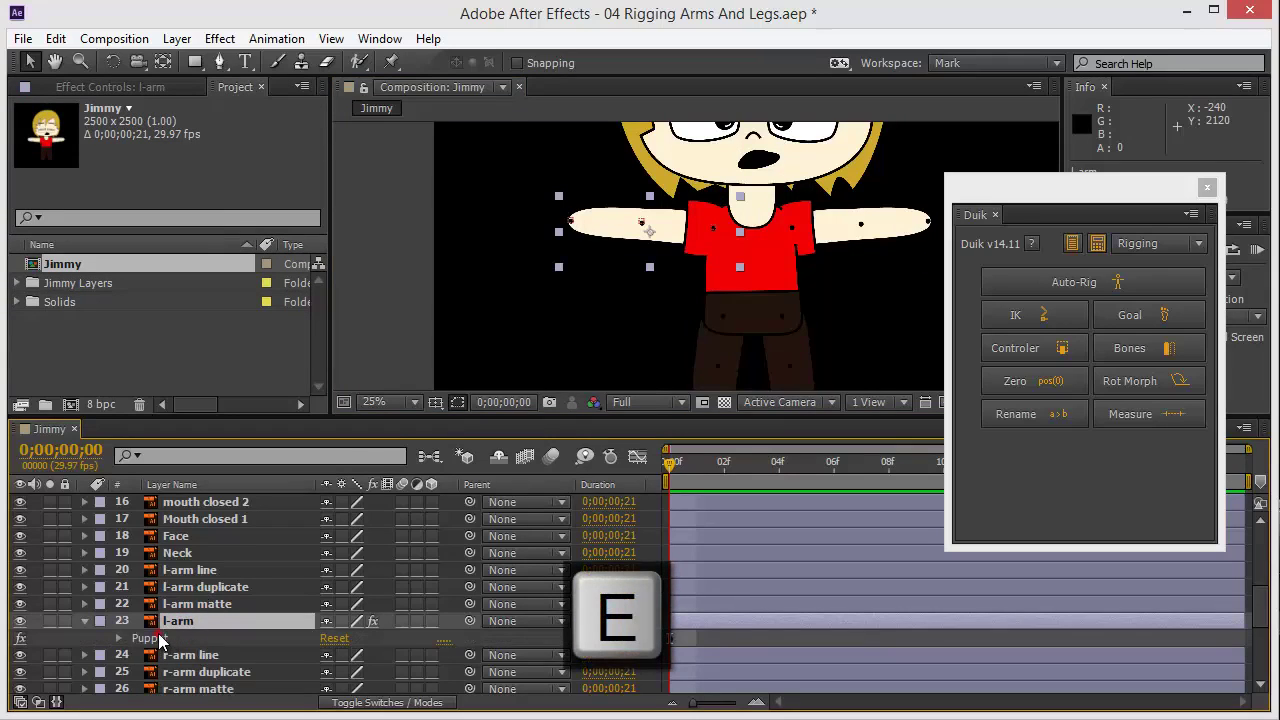
left_click(159, 636)
scroll(751, 299, "up", 2)
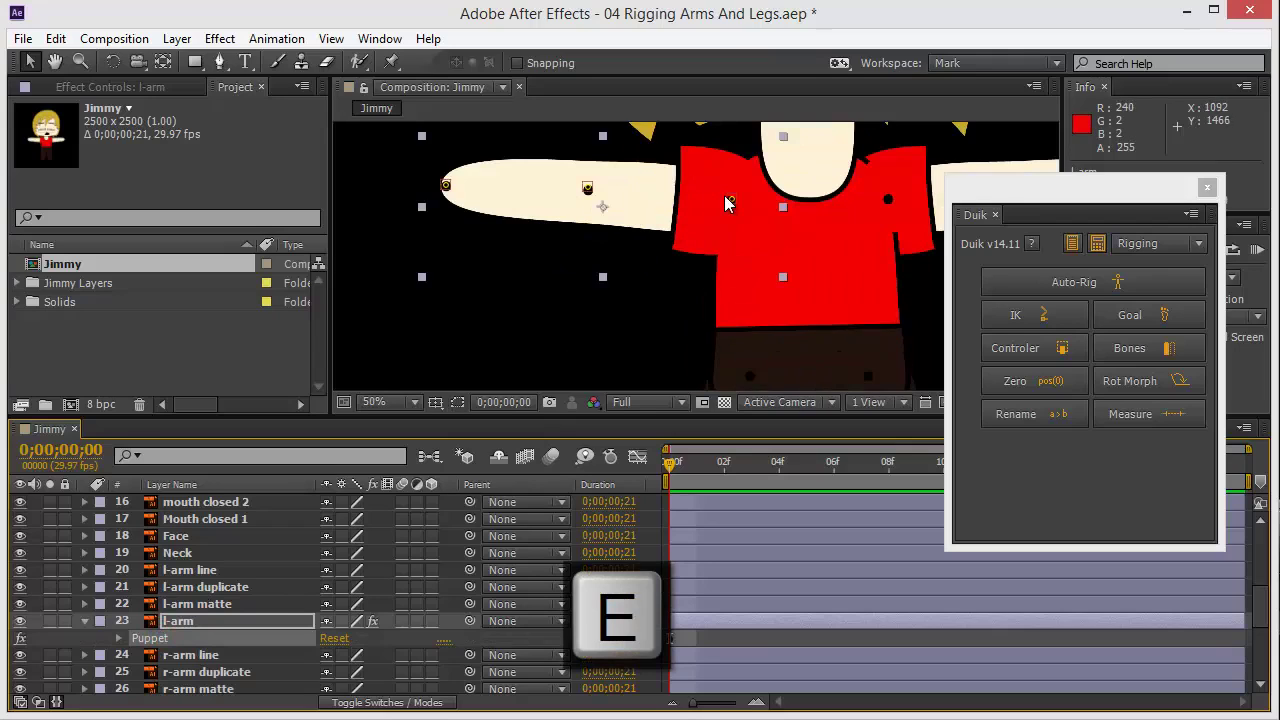
left_click(730, 201)
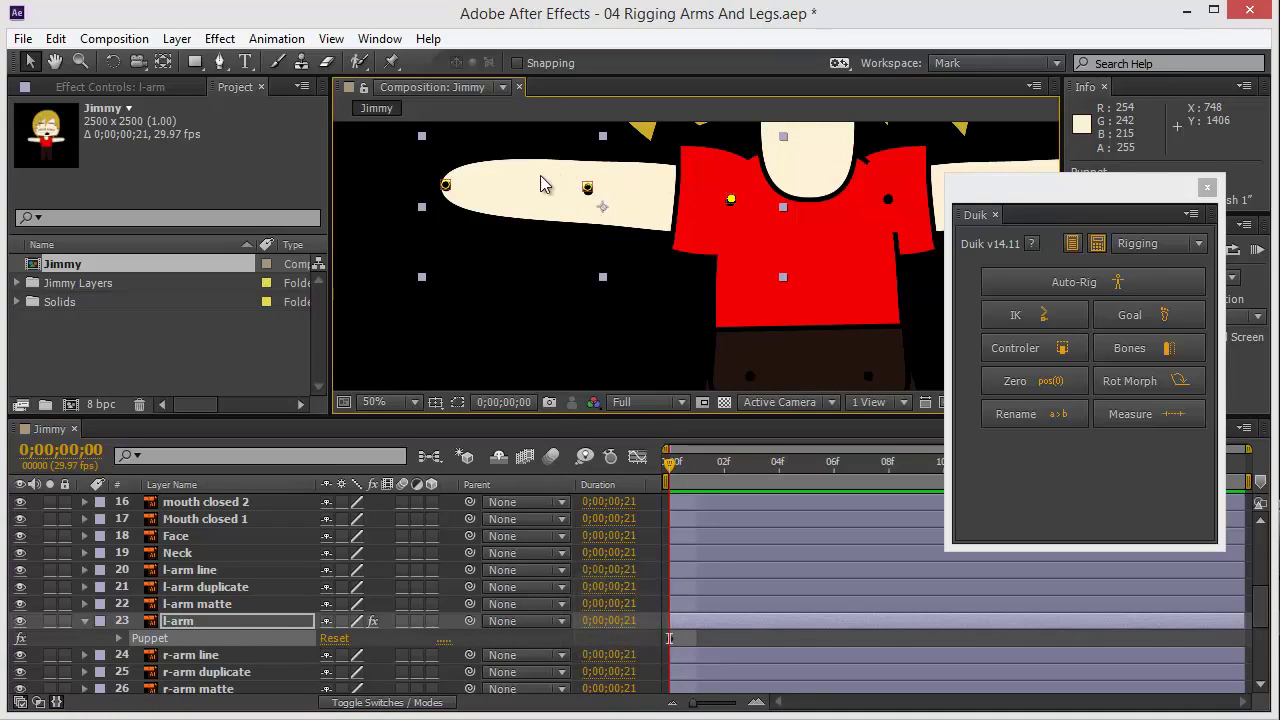
Test the B_l-hand bone by moving it straight down to bend the arm
scroll(200, 560, "up", 5)
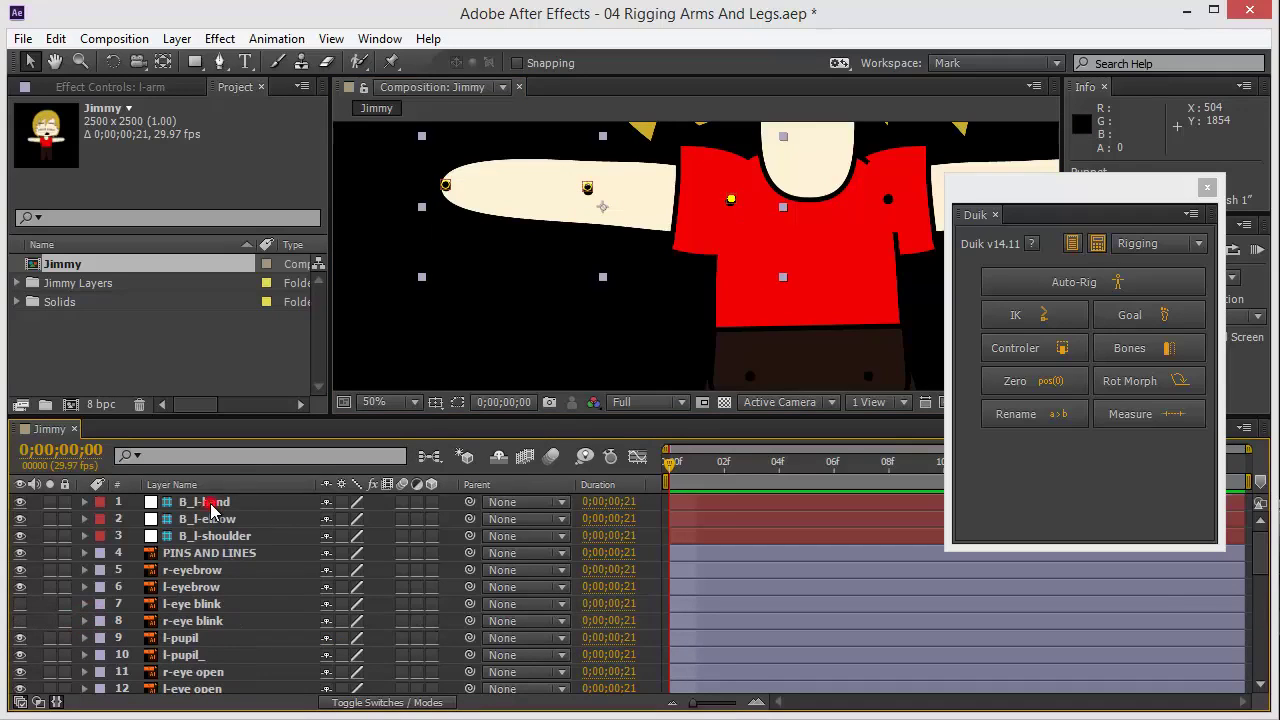
left_click(211, 504)
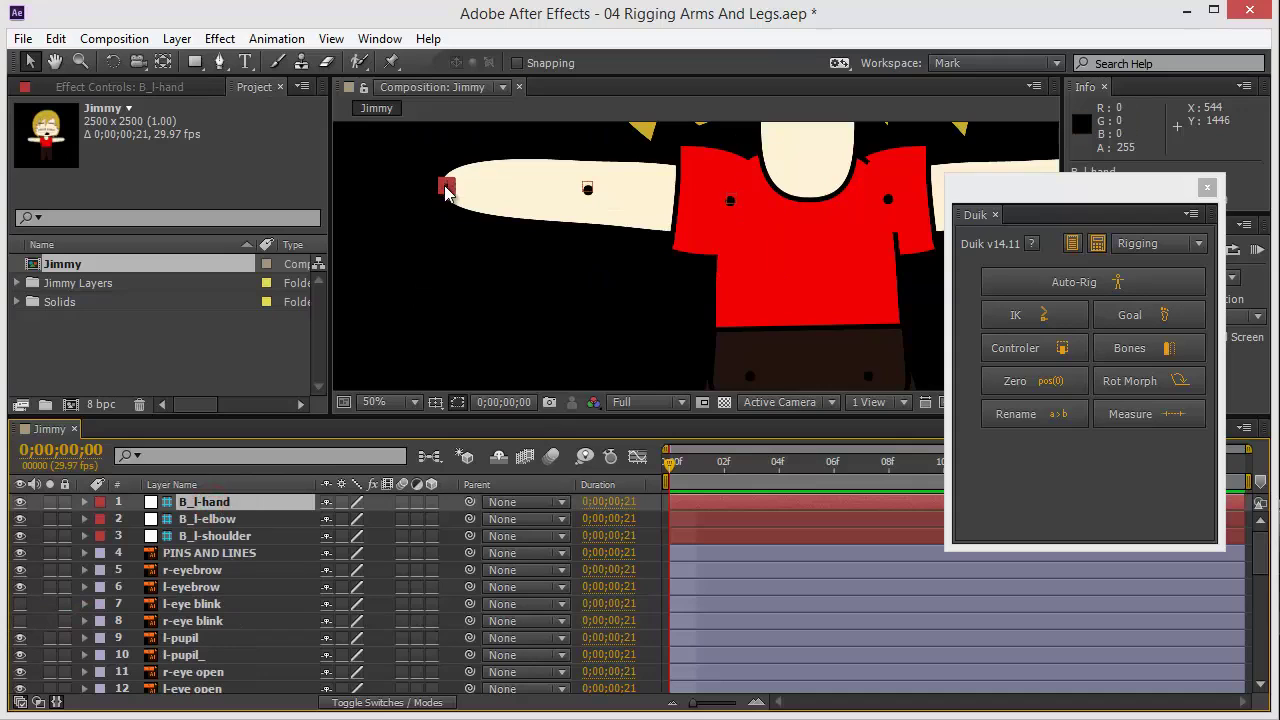
left_click_drag(446, 189, 446, 330)
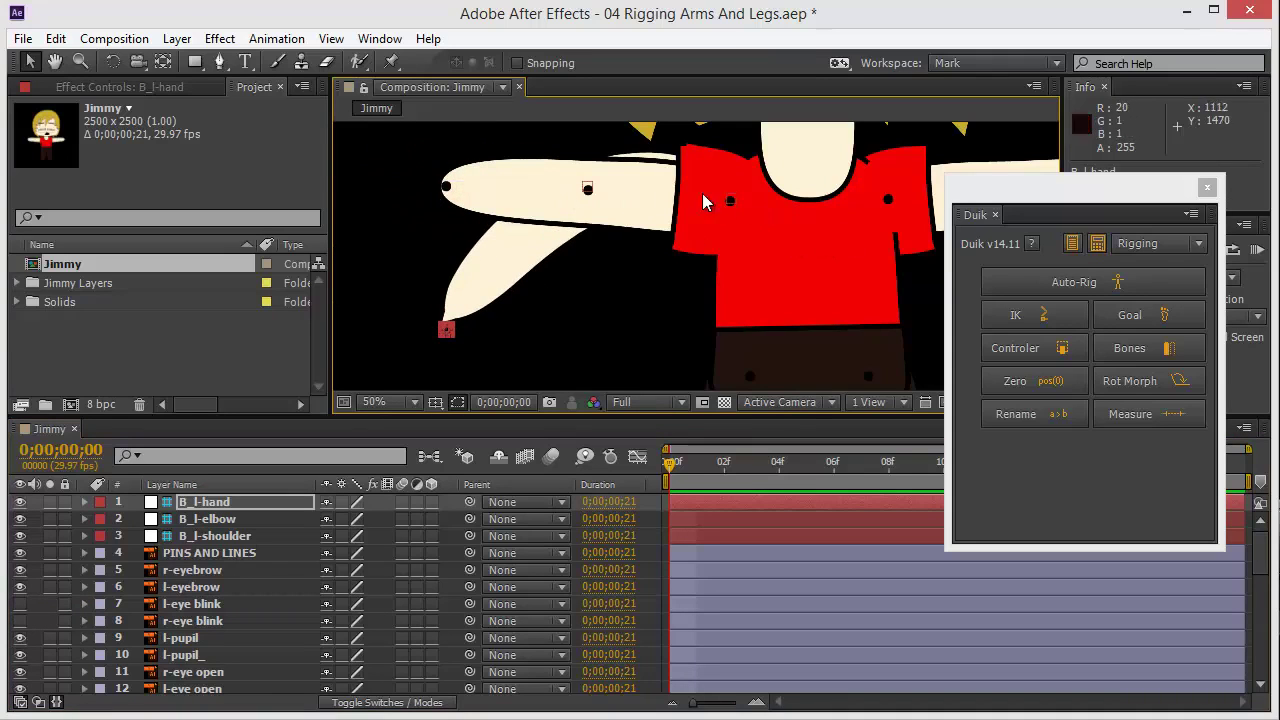
Hide the l-arm matte, l-arm duplicate and l-arm line layers
scroll(124, 551, "down", 2)
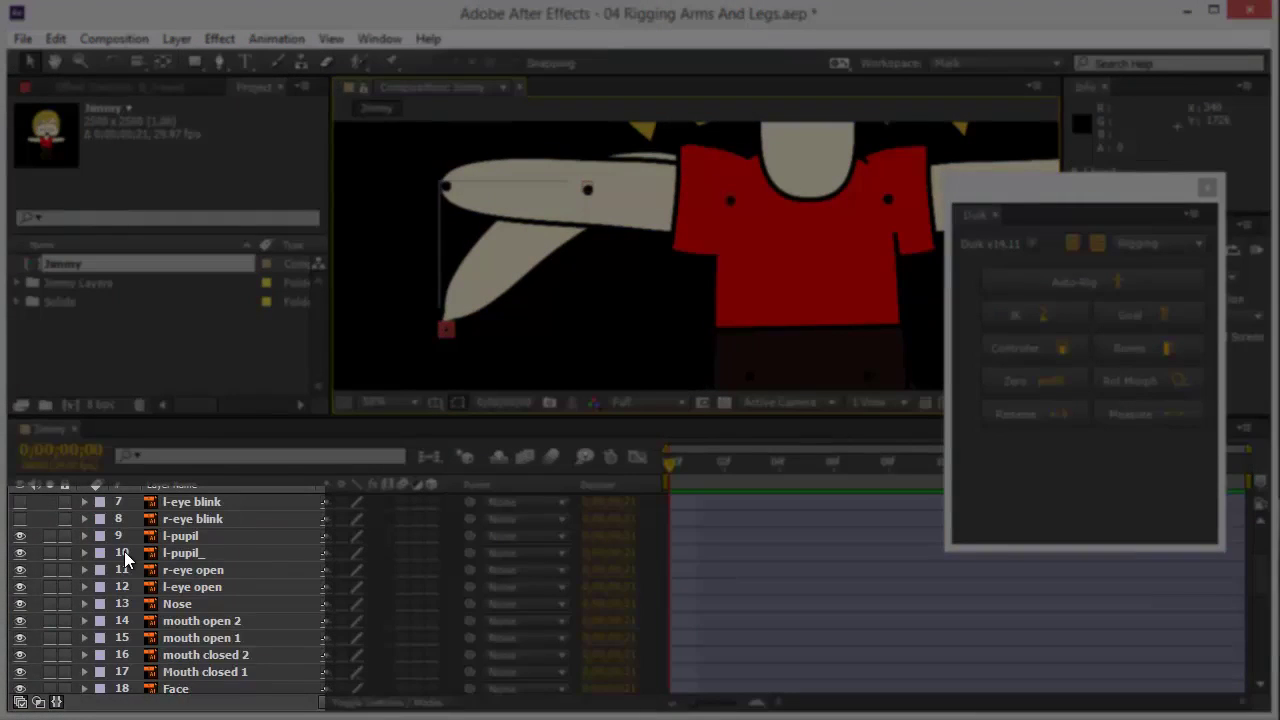
scroll(124, 551, "down", 3)
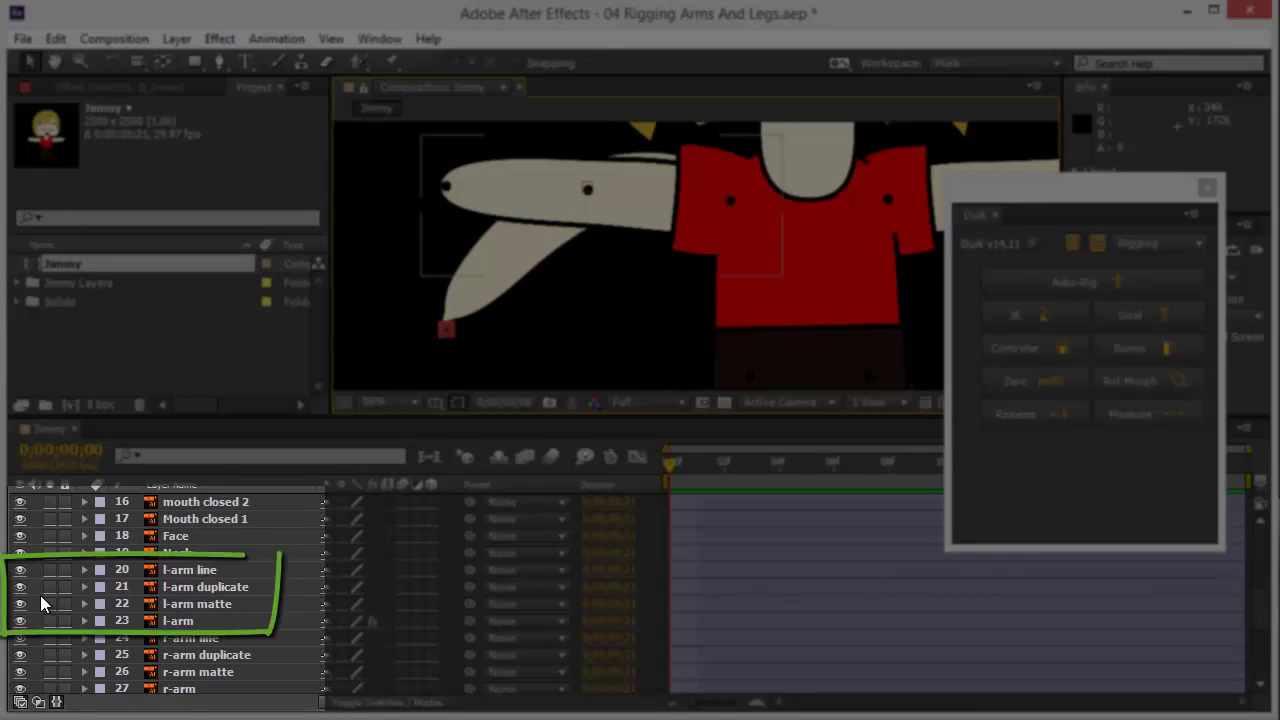
left_click_drag(20, 604, 24, 569)
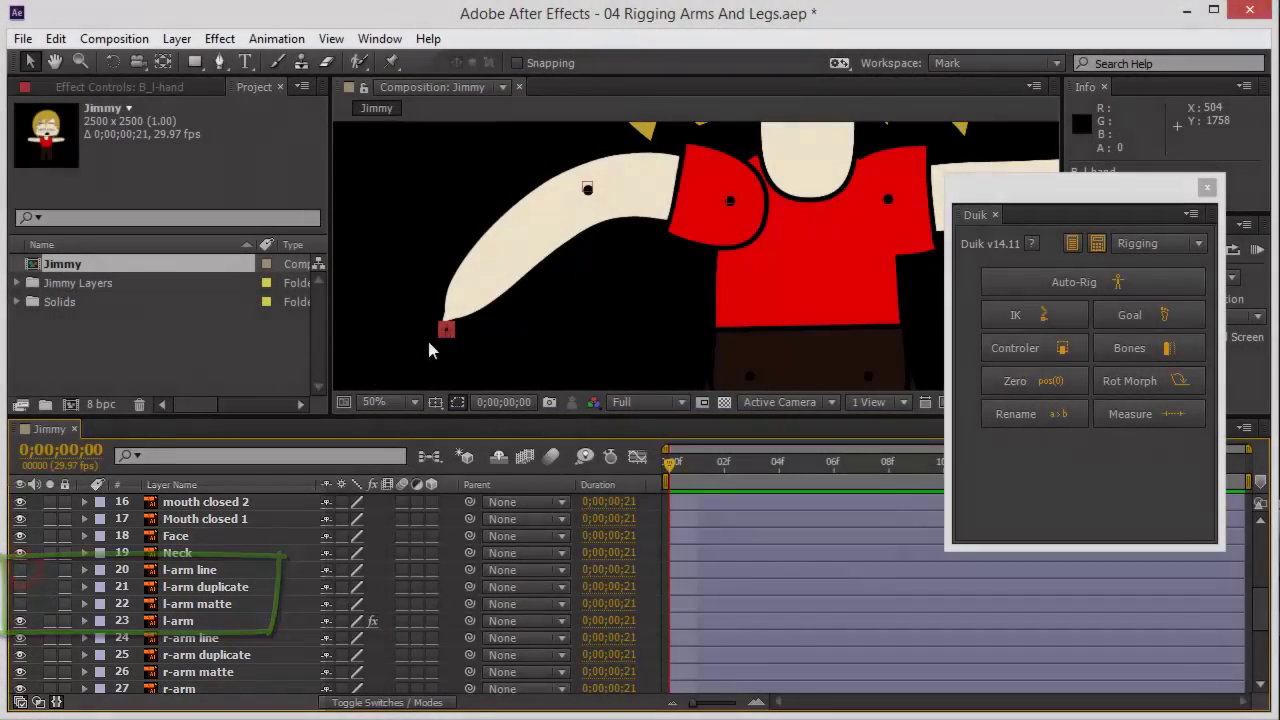
Move the B_l-hand bone back up to the hand end of the outstretched arm and deselect it
left_click_drag(445, 329, 438, 191)
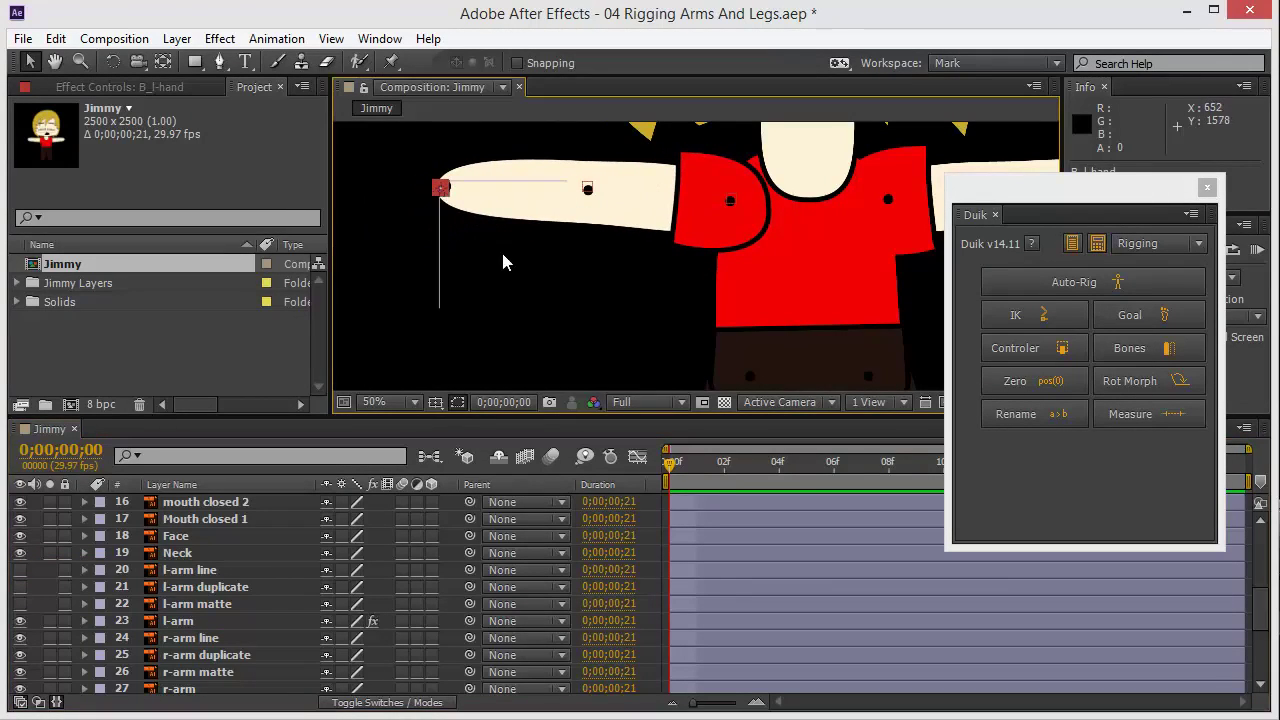
left_click(355, 262)
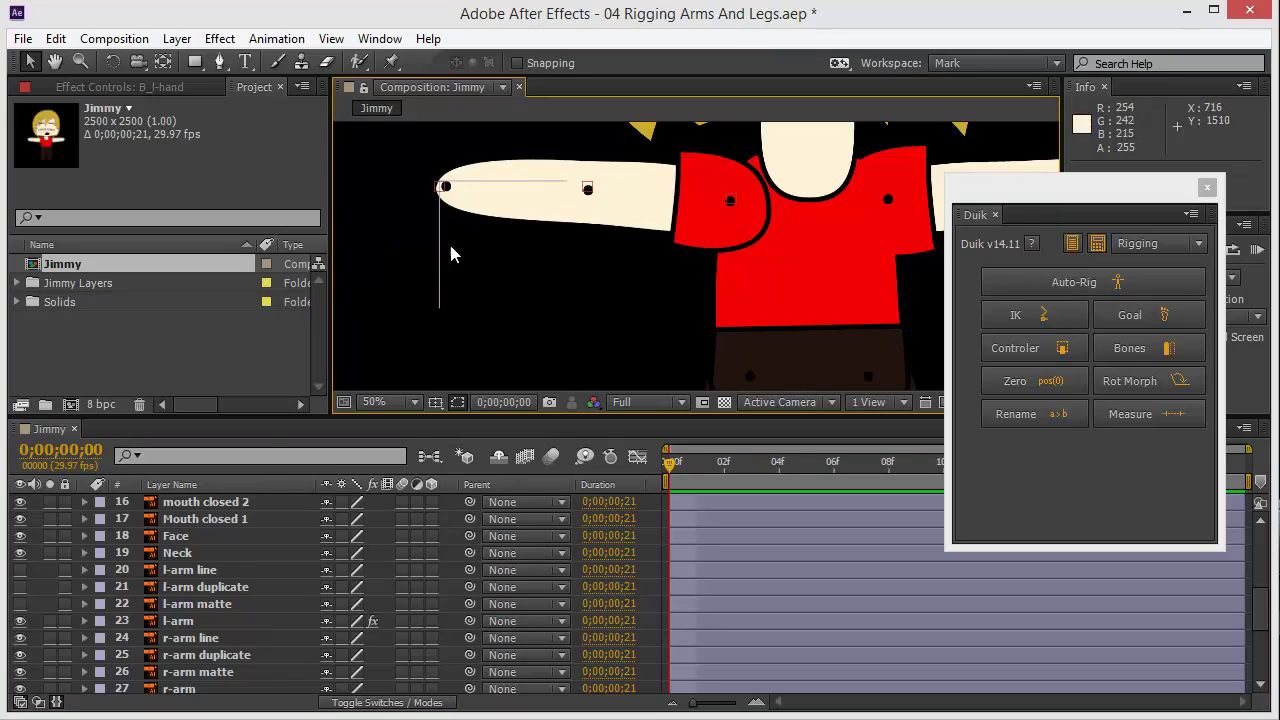
With B_l-hand selected, review the bones size and controllers size in Duik's settings, and return to the Rigging tools
scroll(190, 585, "up", 5)
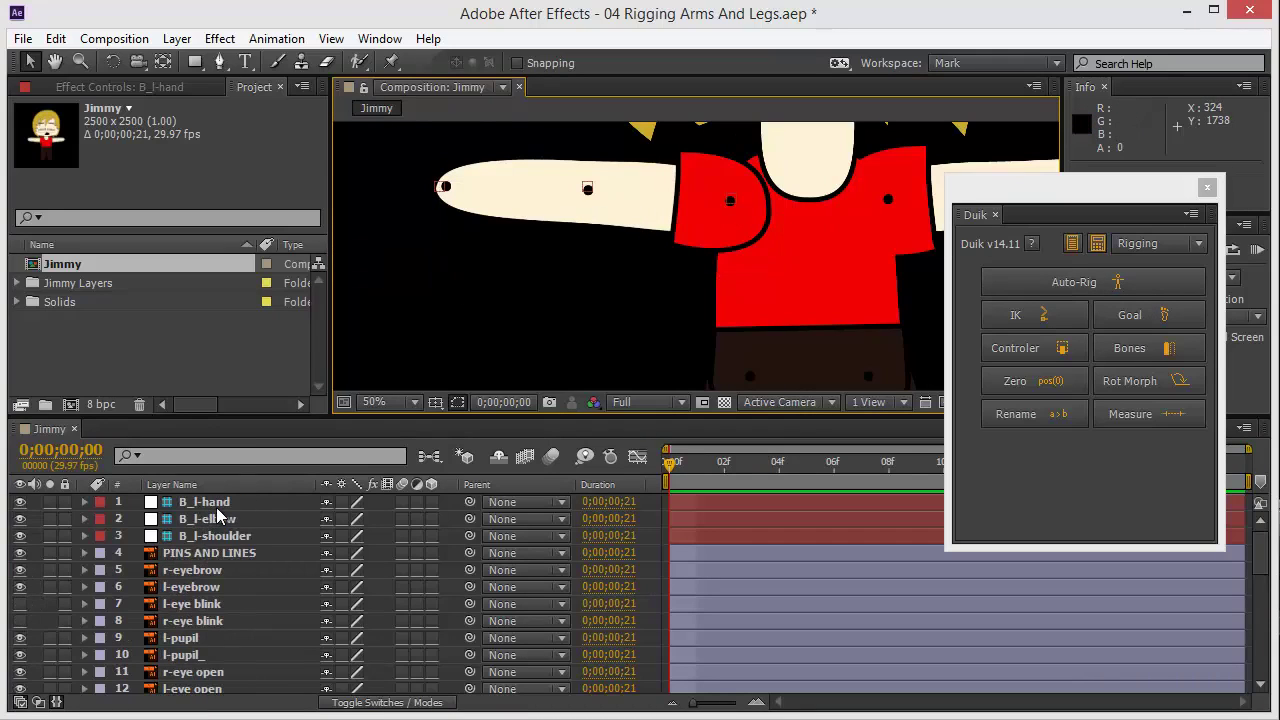
left_click(206, 502)
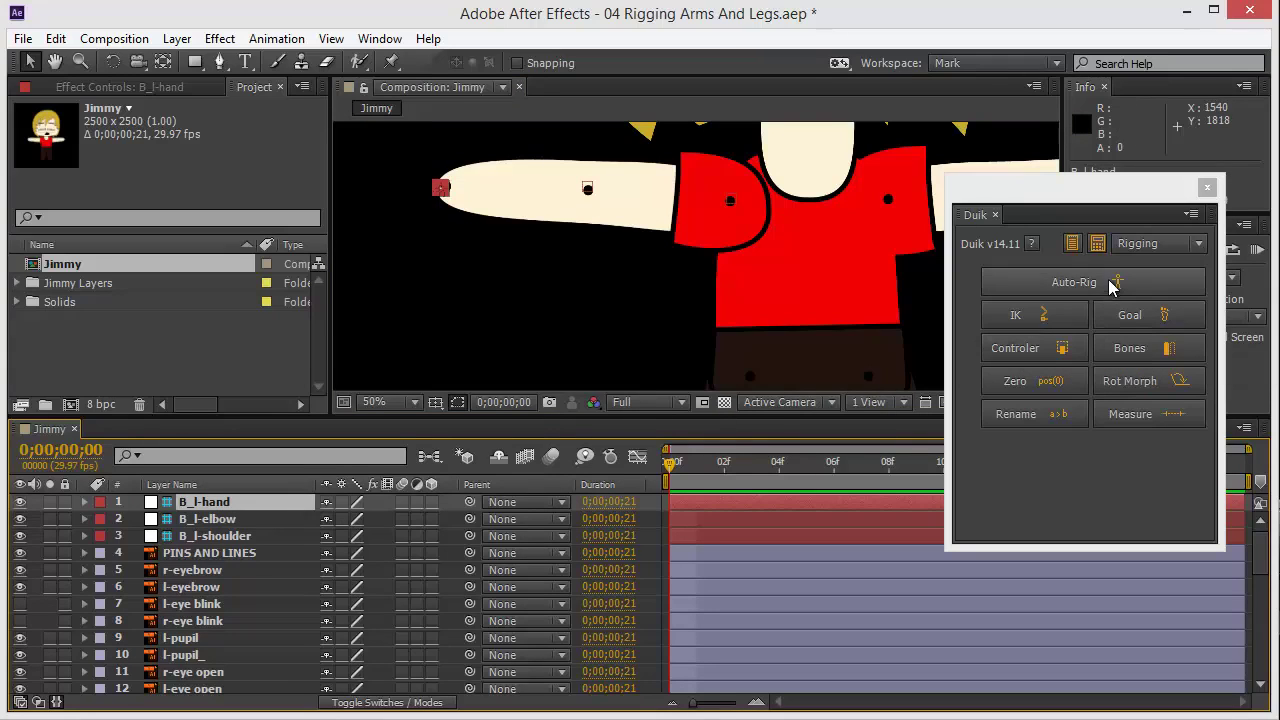
left_click(1152, 249)
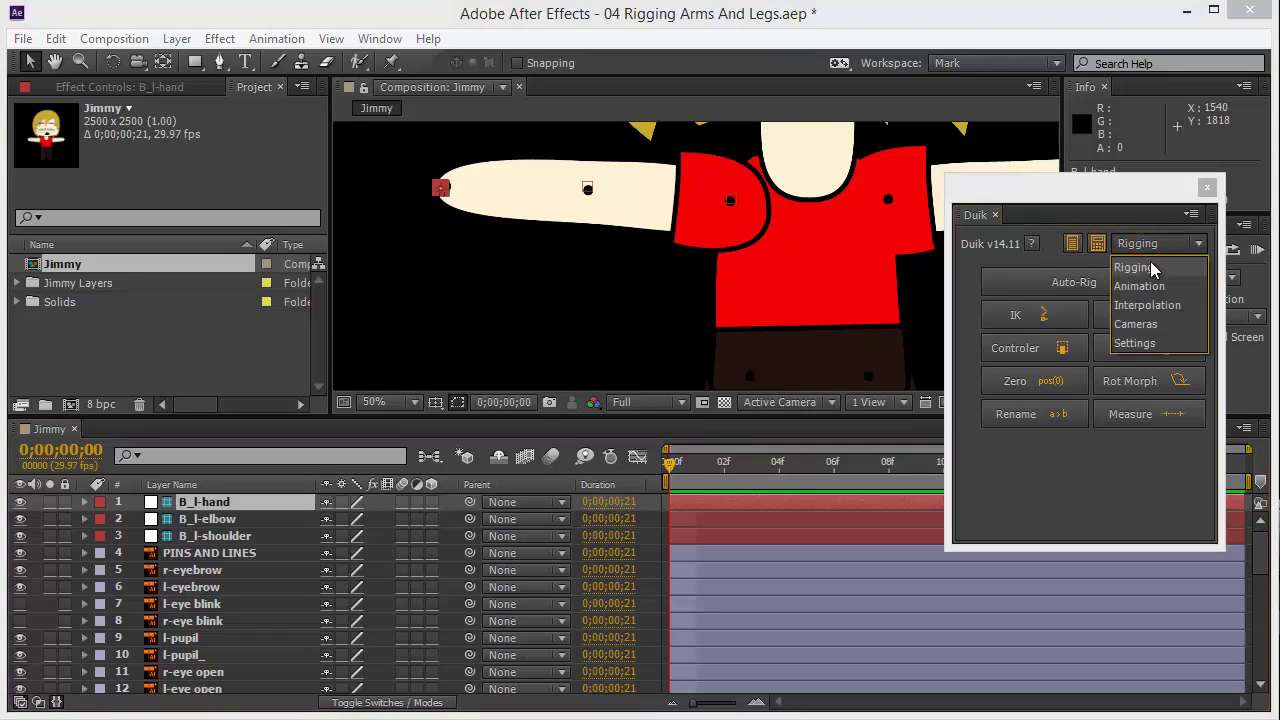
left_click(1135, 343)
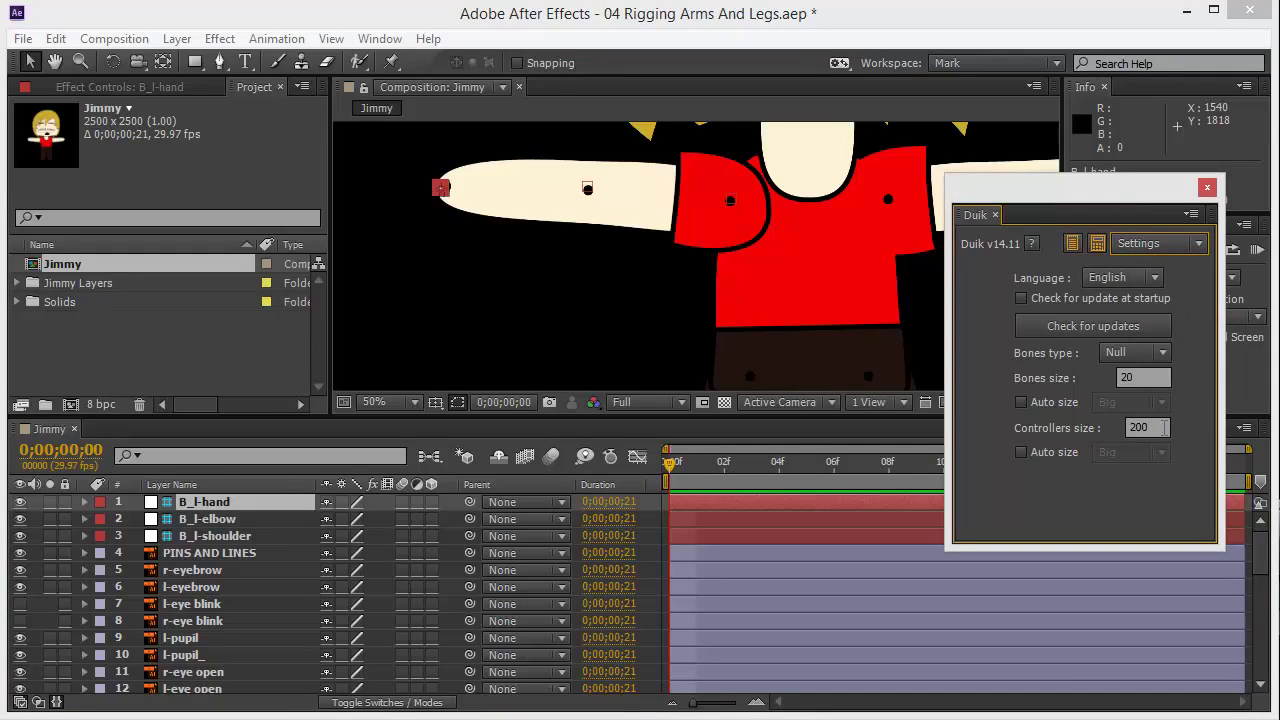
left_click(1161, 427)
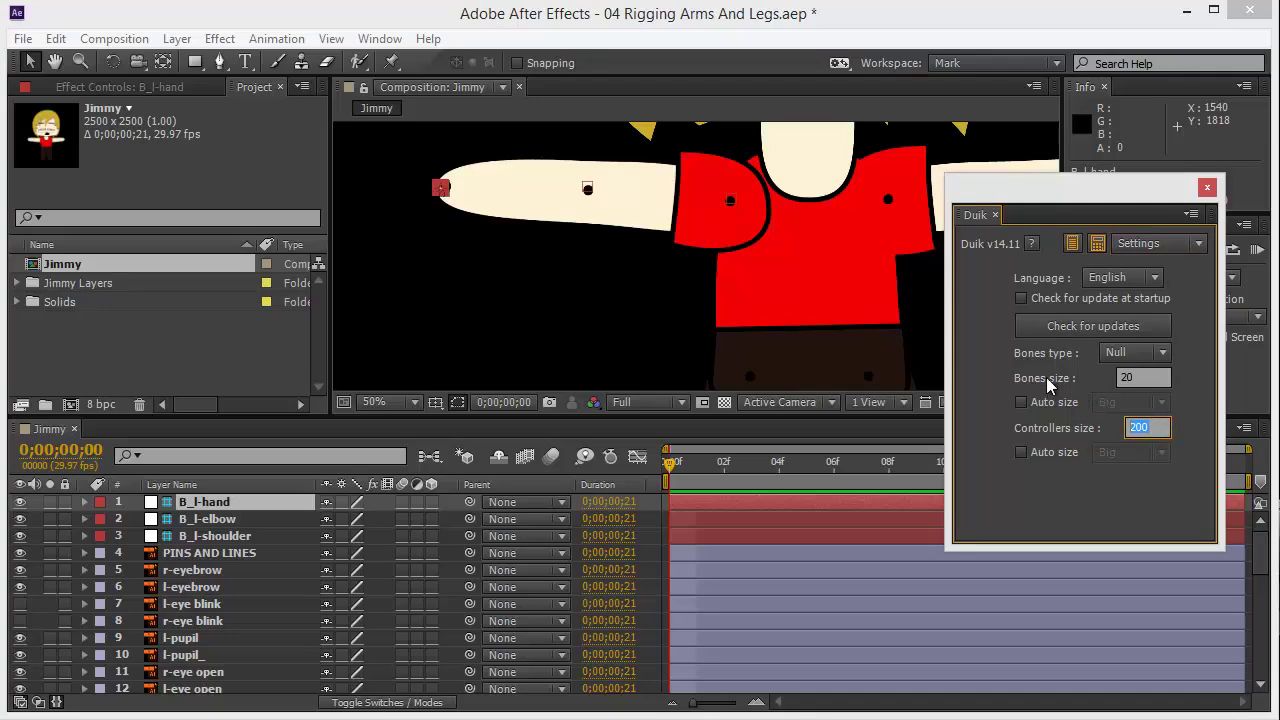
left_click(1144, 377)
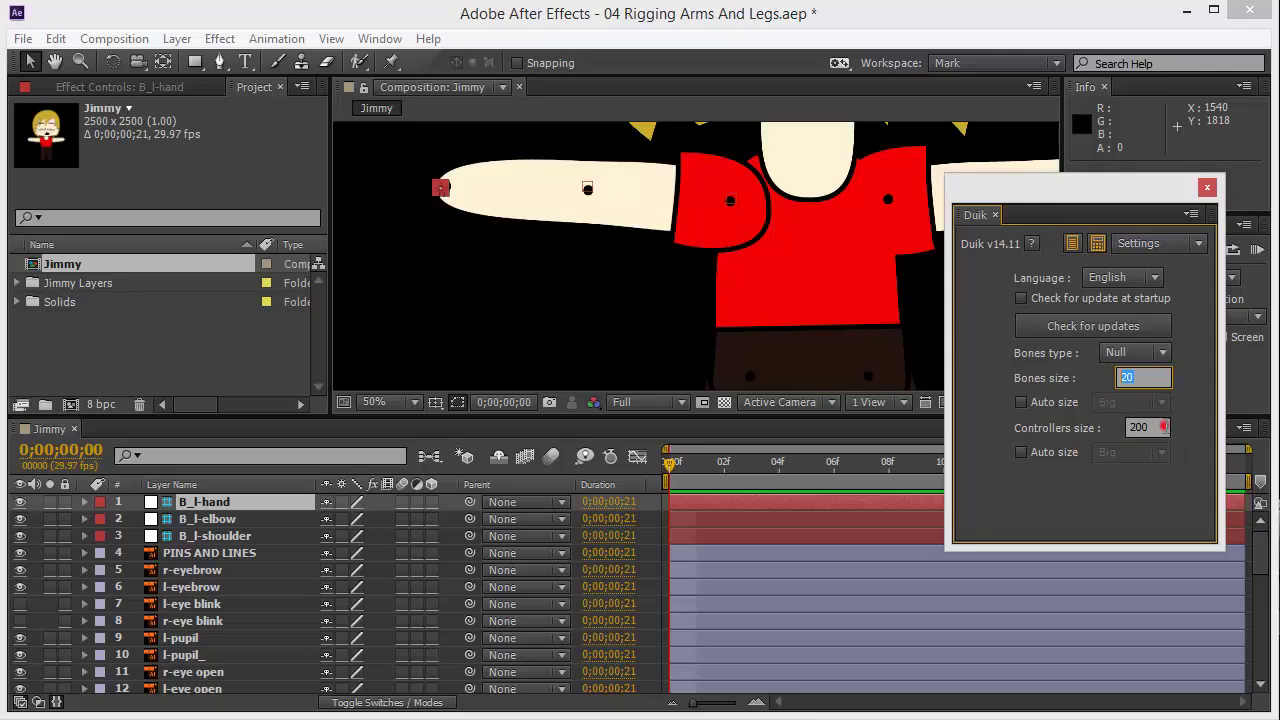
left_click(1161, 427)
left_click(1049, 519)
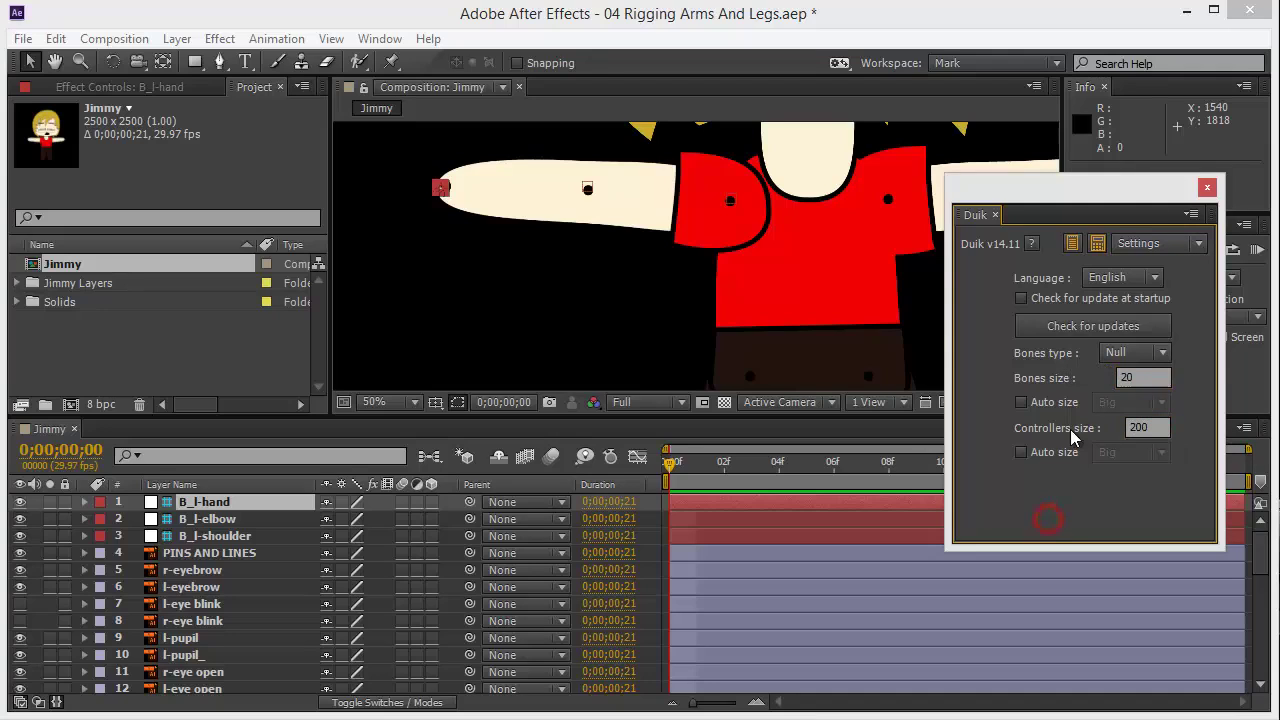
left_click(1152, 240)
left_click(1125, 263)
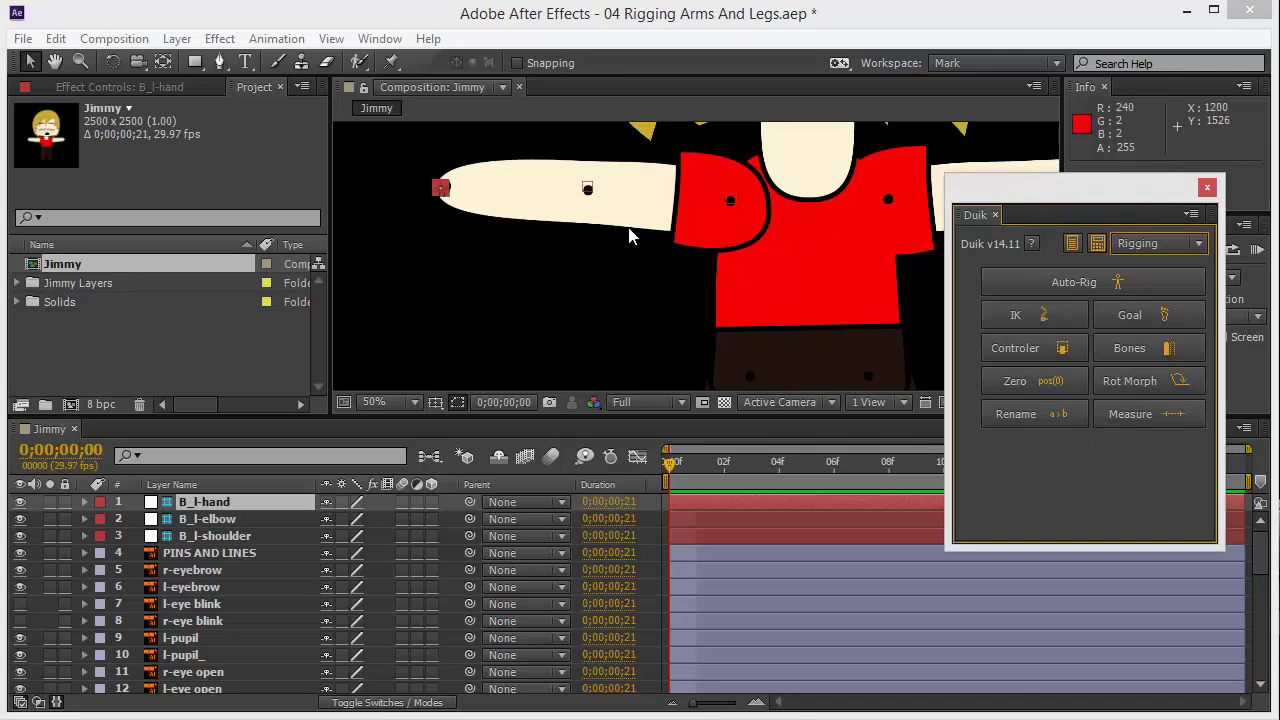
Create a Duik controller for the B_l-hand bone, try moving the controller and undo that move
left_click(210, 502)
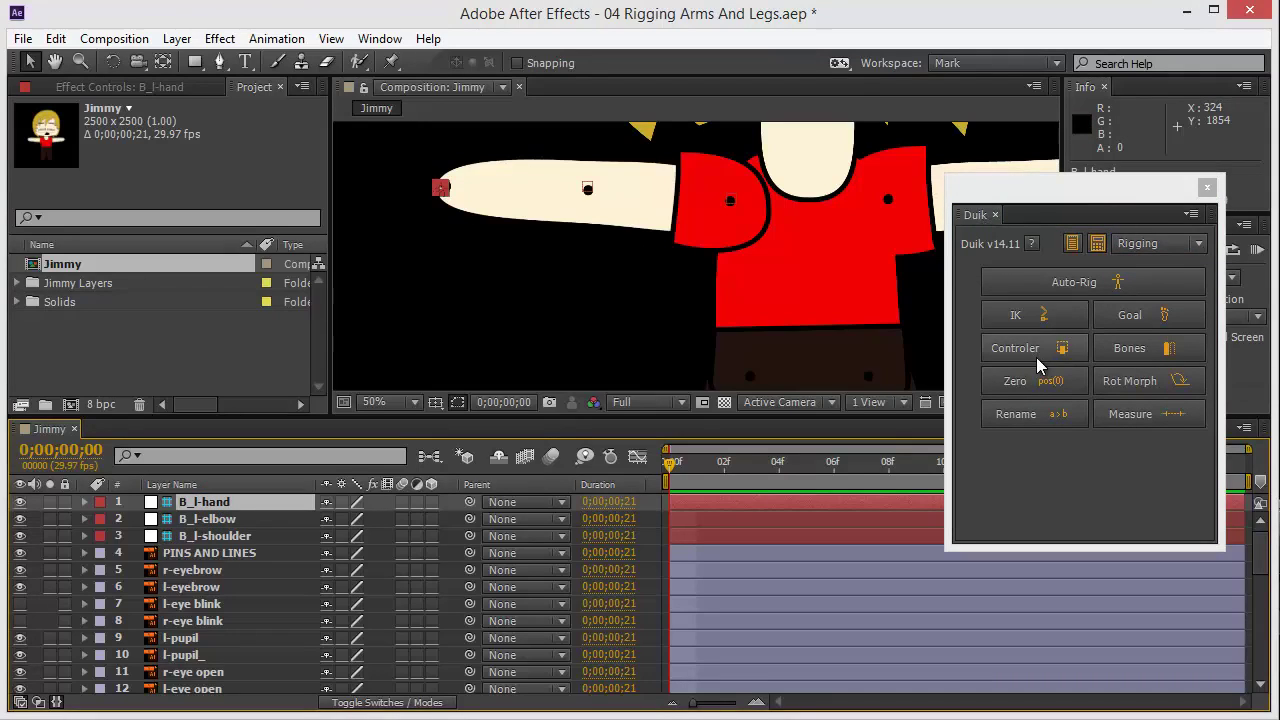
left_click(1036, 349)
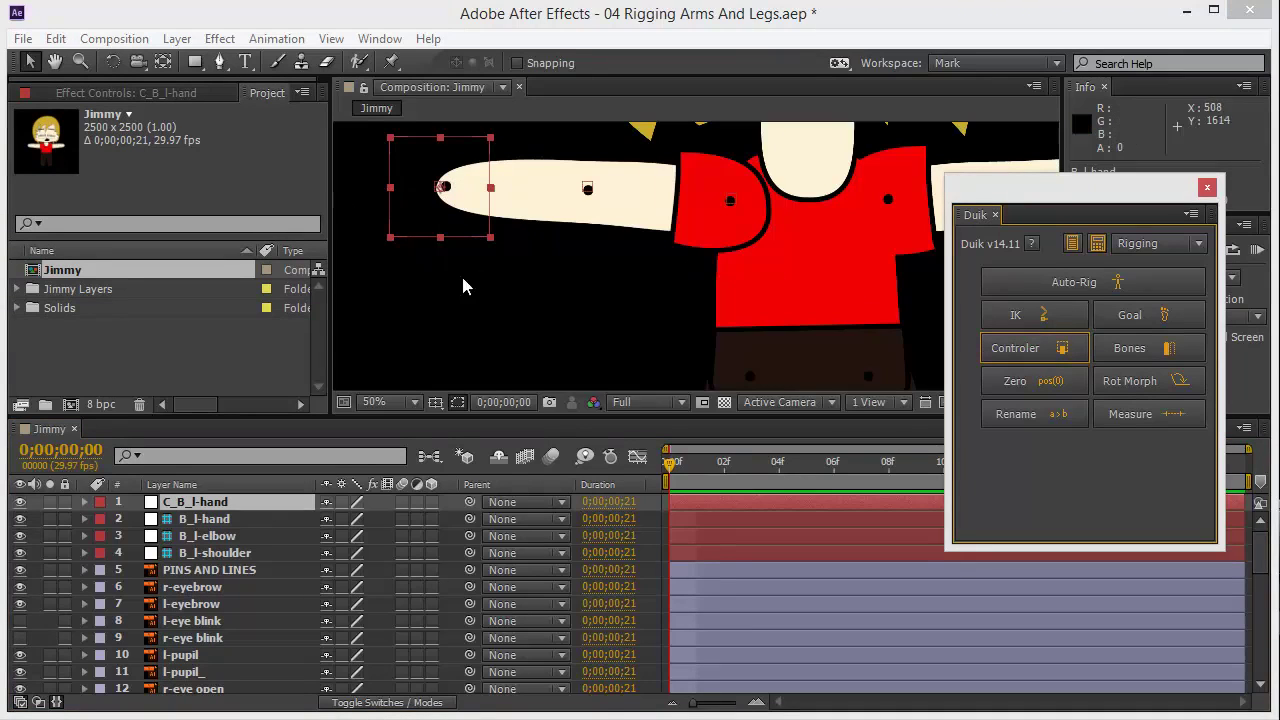
mouse_move(433, 223)
left_mouse_down()
mouse_move(437, 257)
mouse_move(441, 212)
mouse_move(459, 240)
mouse_move(524, 181)
mouse_move(478, 276)
mouse_move(410, 205)
mouse_move(495, 205)
mouse_move(418, 212)
left_mouse_up()
key("ctrl+z")
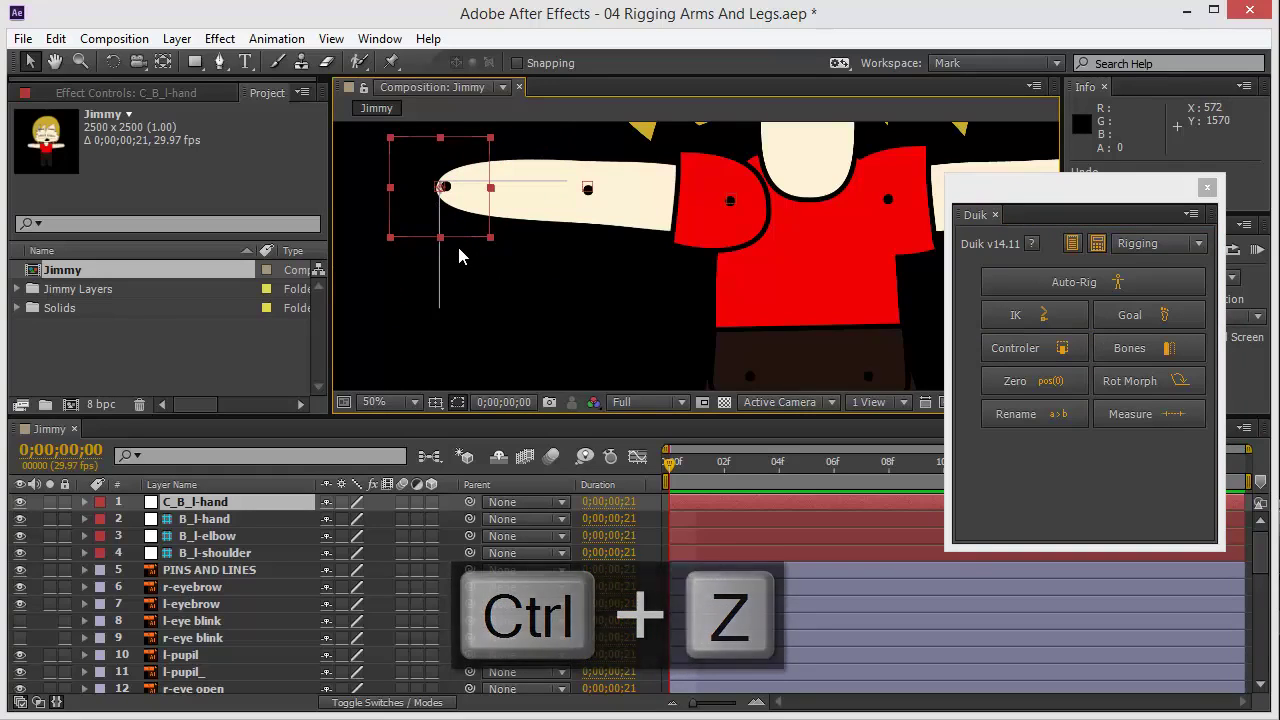
Examine the B_l-hand, B_l-elbow and B_l-shoulder layers one by one to work out their parenting order
left_click(240, 553)
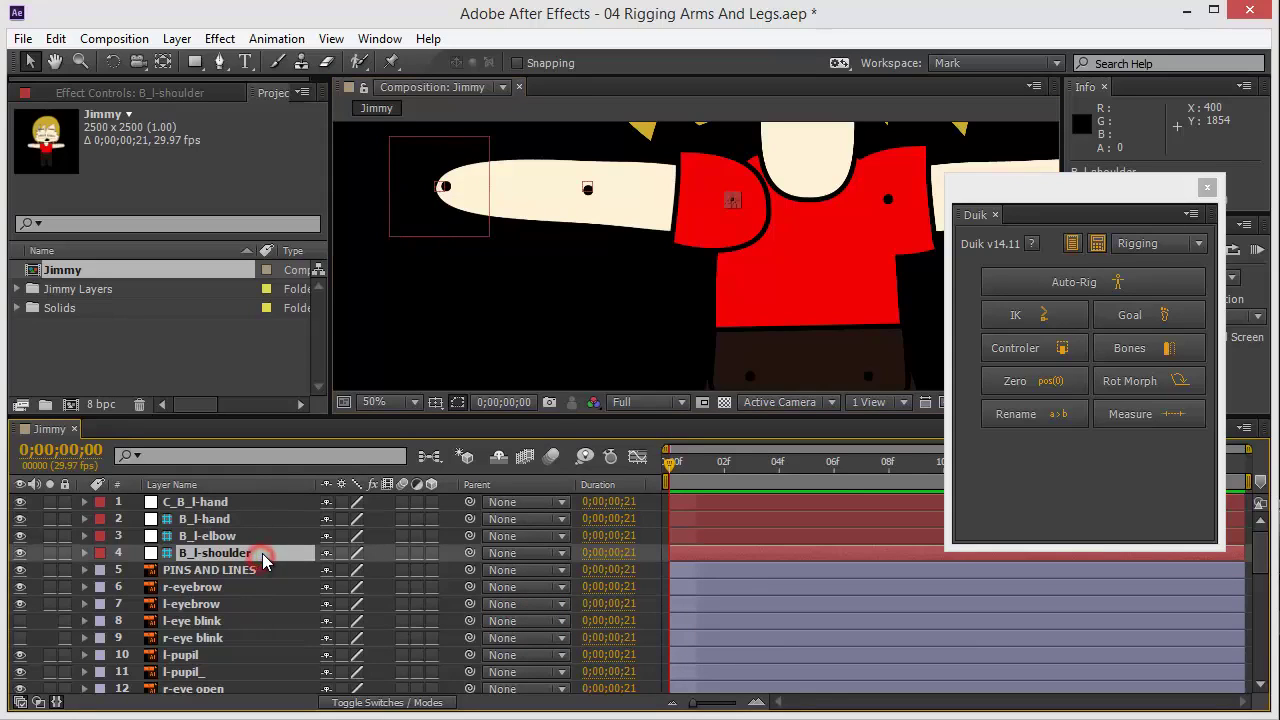
left_click(250, 537)
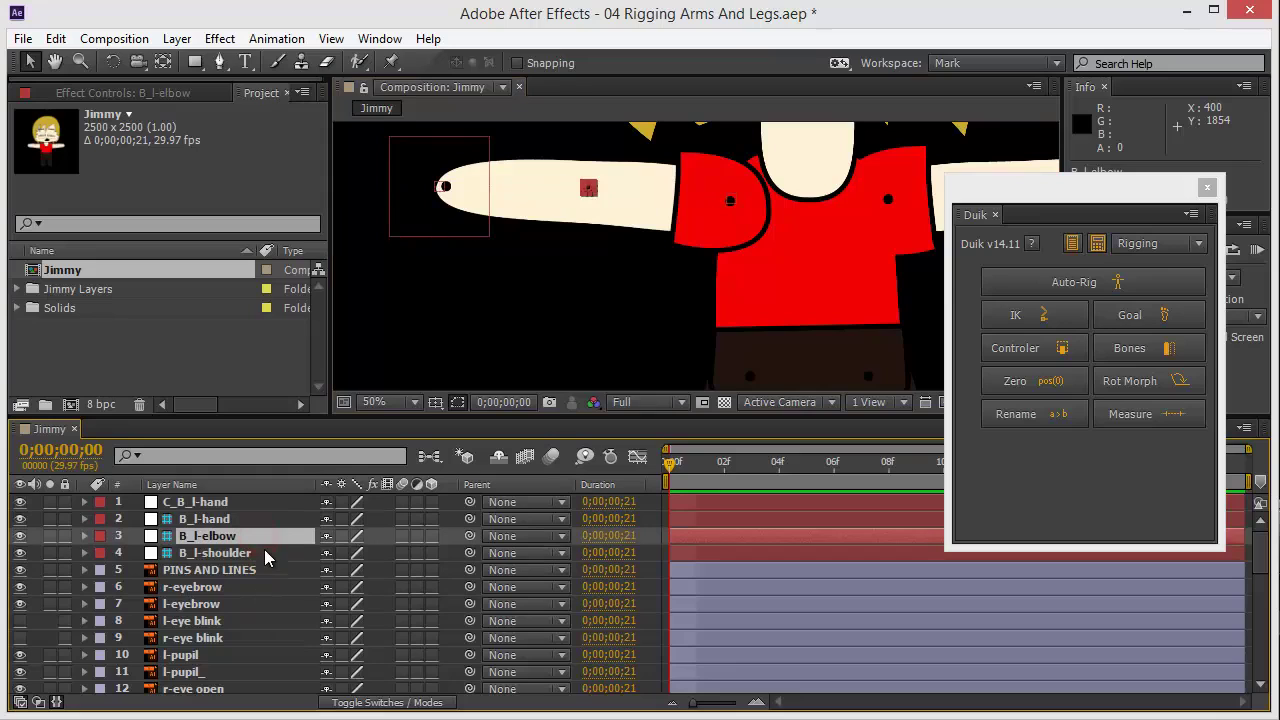
left_click(266, 549)
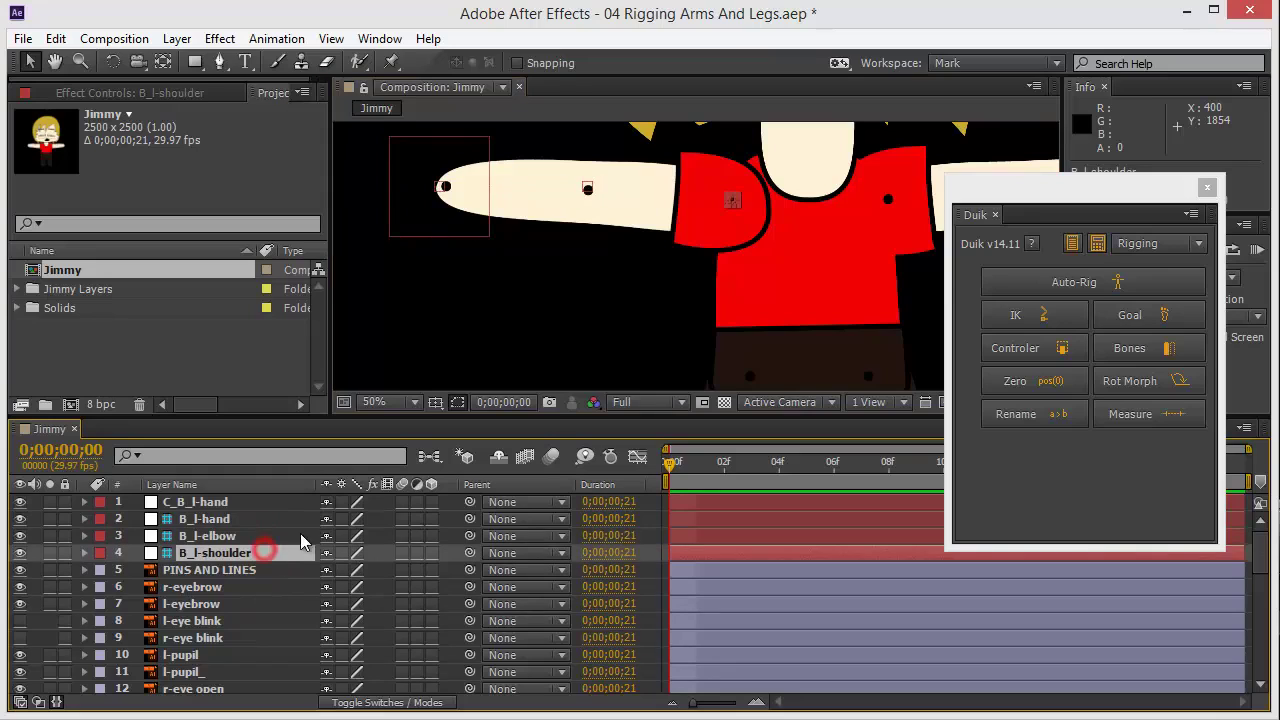
left_click(241, 518)
left_click(249, 555)
left_click(243, 517)
left_click(243, 533)
left_click(258, 551)
left_click(262, 518)
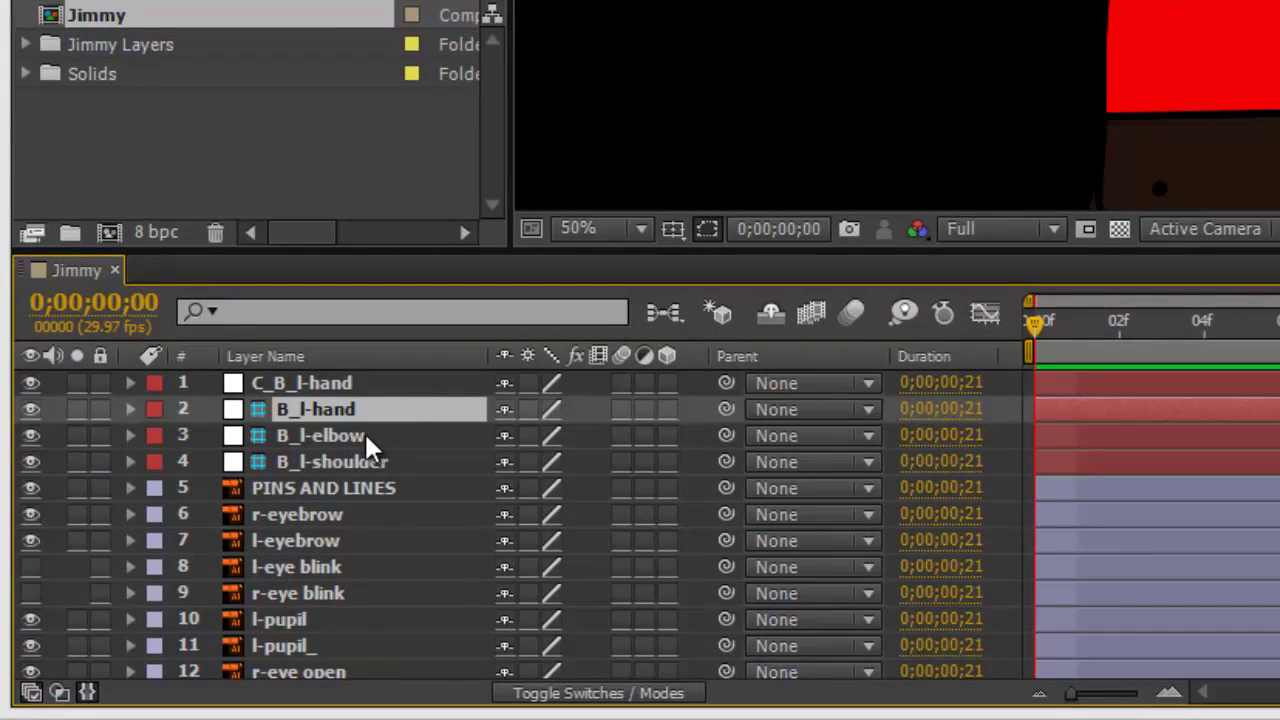
left_click(364, 433)
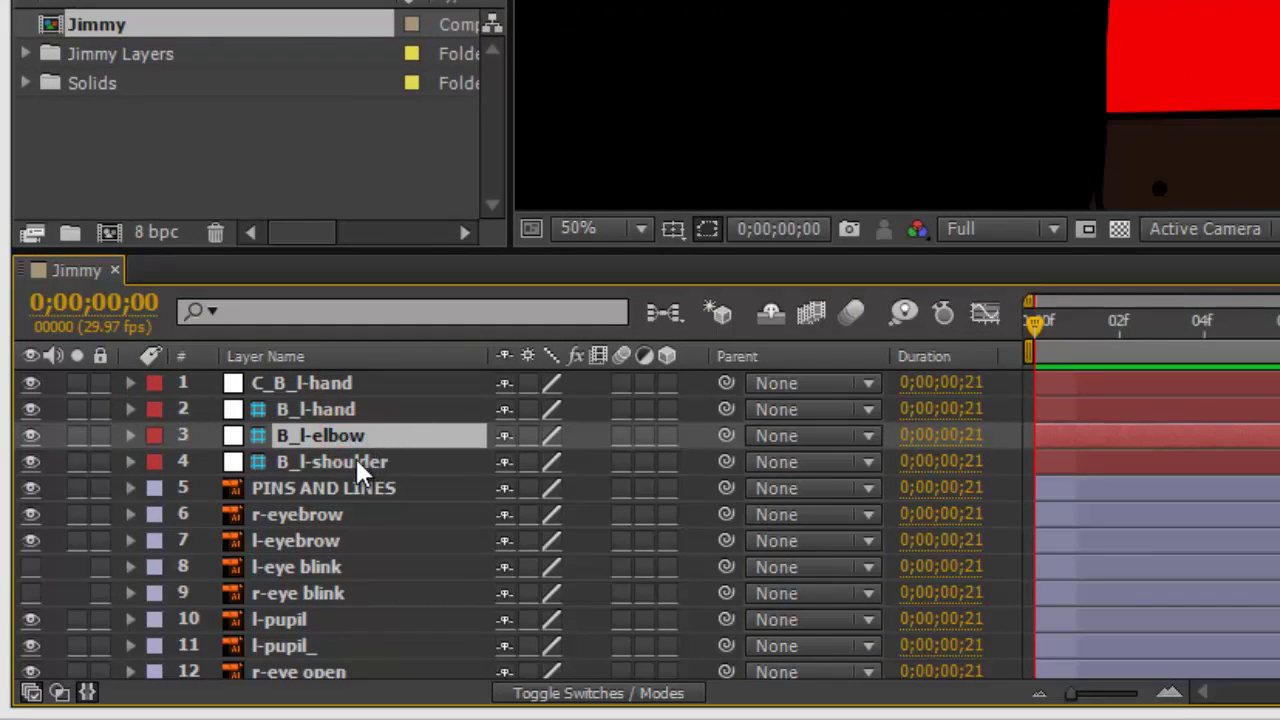
left_click(355, 462)
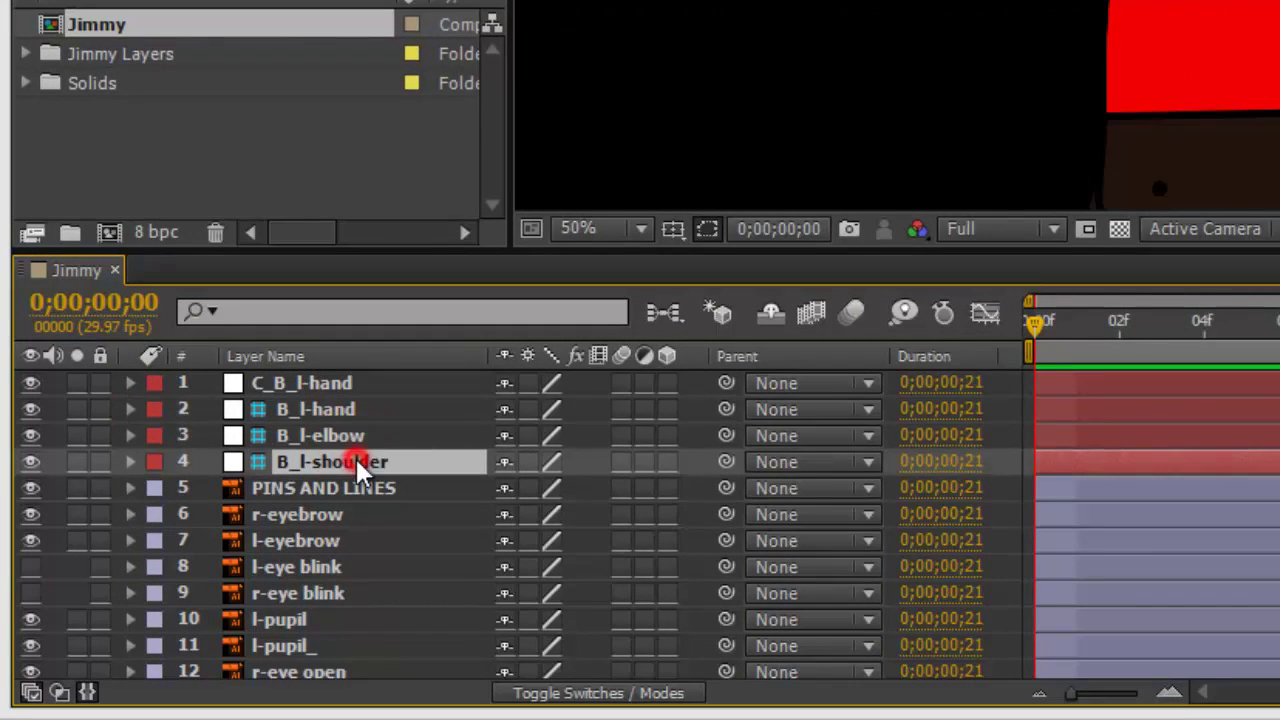
Parent B_l-hand to B_l-elbow and B_l-elbow to B_l-shoulder, leaving the B_l-shoulder layer selected
left_click(376, 409)
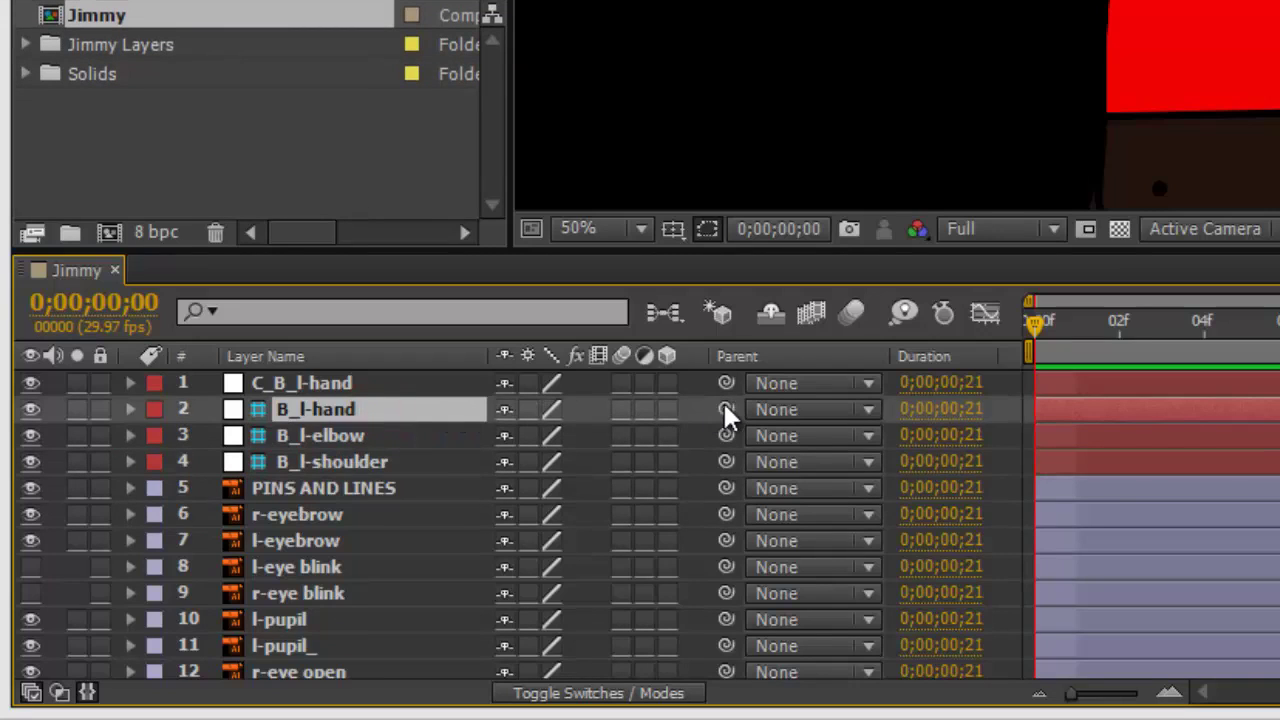
left_click_drag(724, 403, 375, 438)
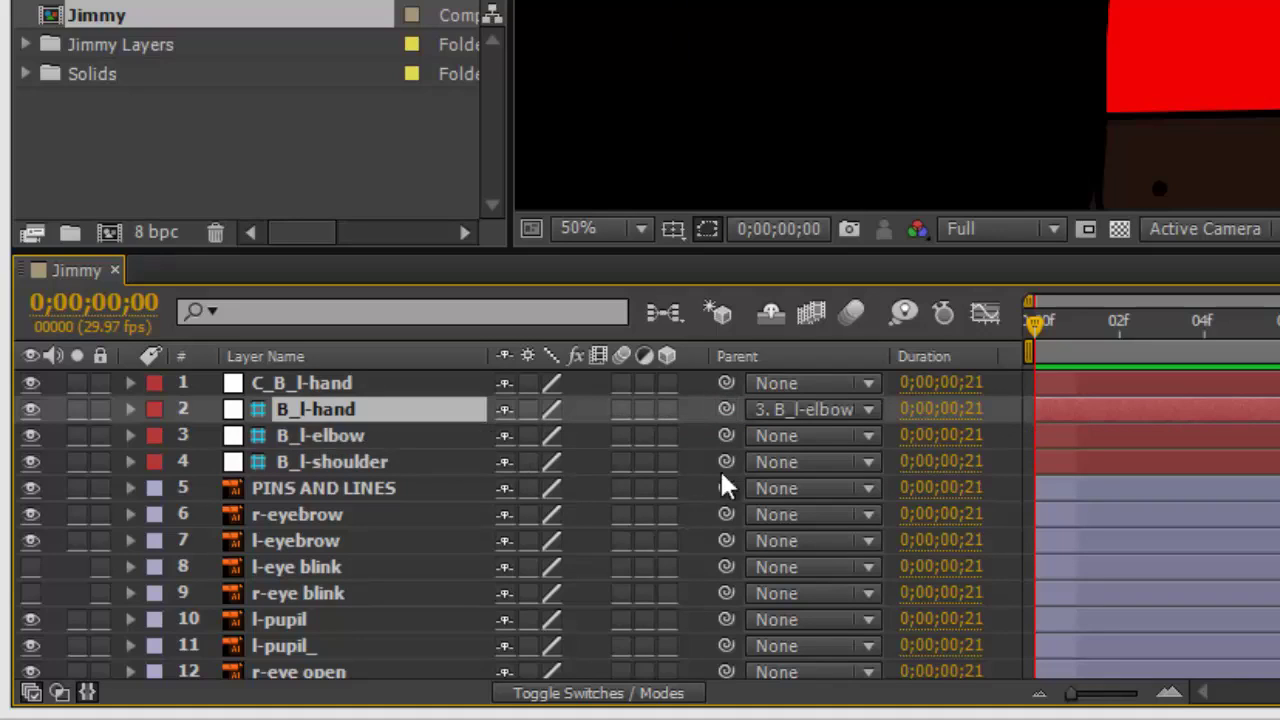
left_click_drag(727, 436, 428, 463)
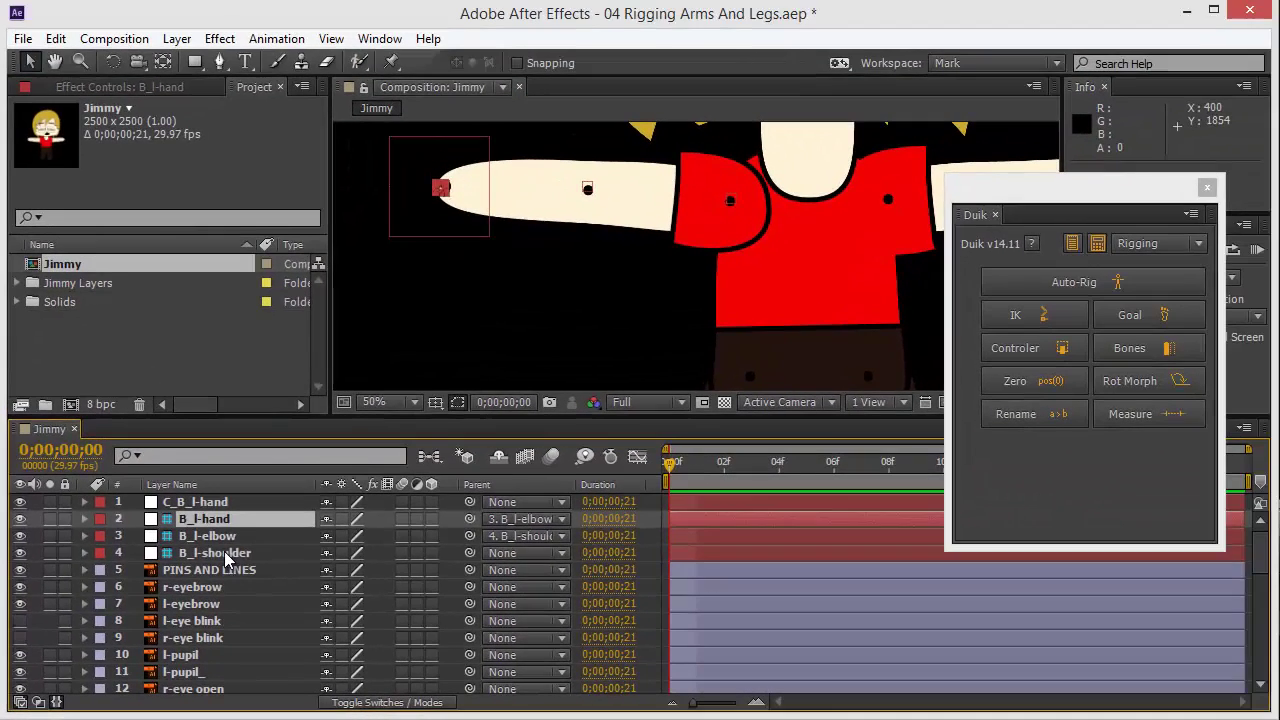
left_click(347, 462)
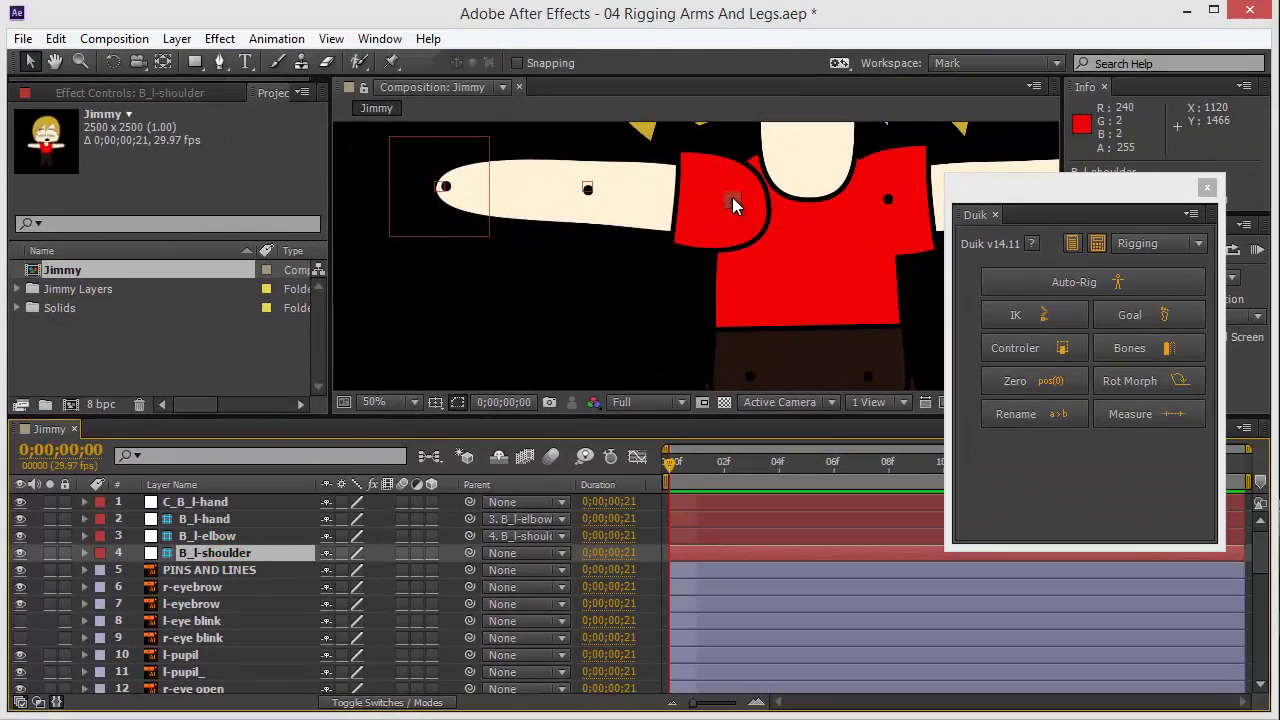
Test the arm's forward kinematics by moving and rotating the B_l-shoulder and B_l-elbow bones, and undo these changes
left_click_drag(737, 200, 626, 332)
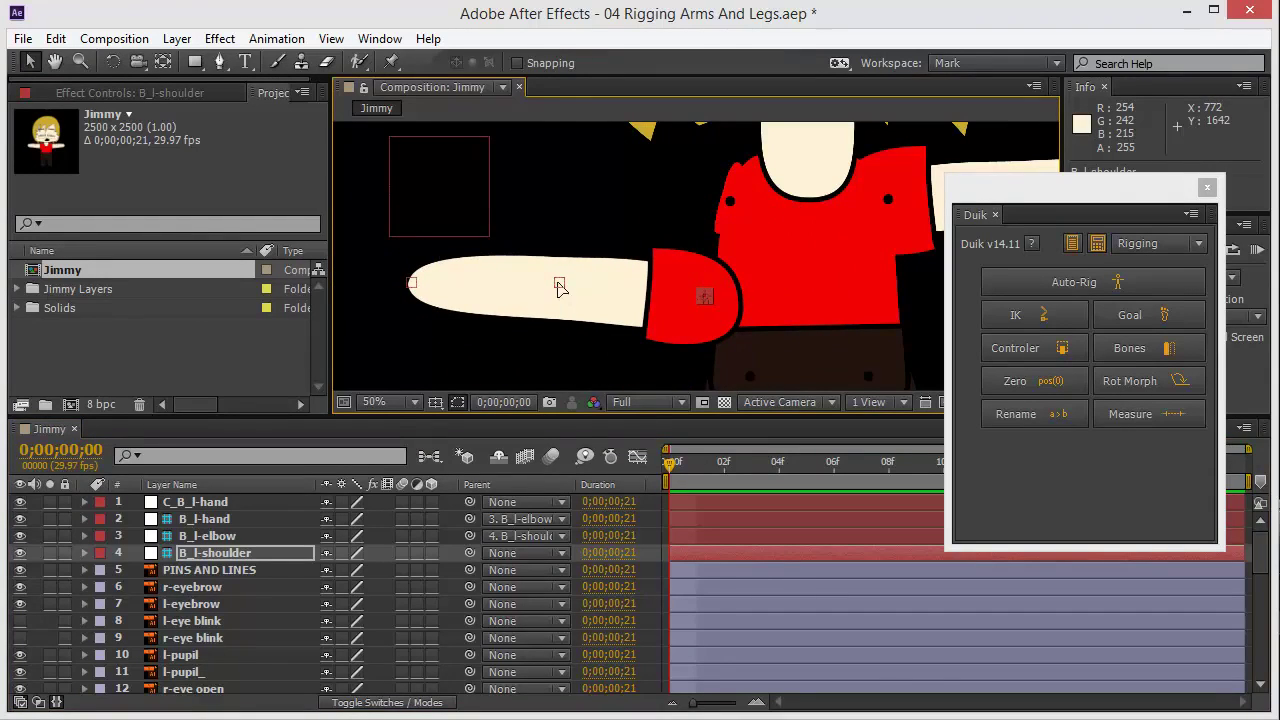
mouse_move(560, 288)
left_mouse_down()
mouse_move(600, 222)
mouse_move(560, 318)
mouse_move(578, 347)
mouse_move(580, 205)
mouse_move(606, 180)
mouse_move(556, 304)
left_mouse_up()
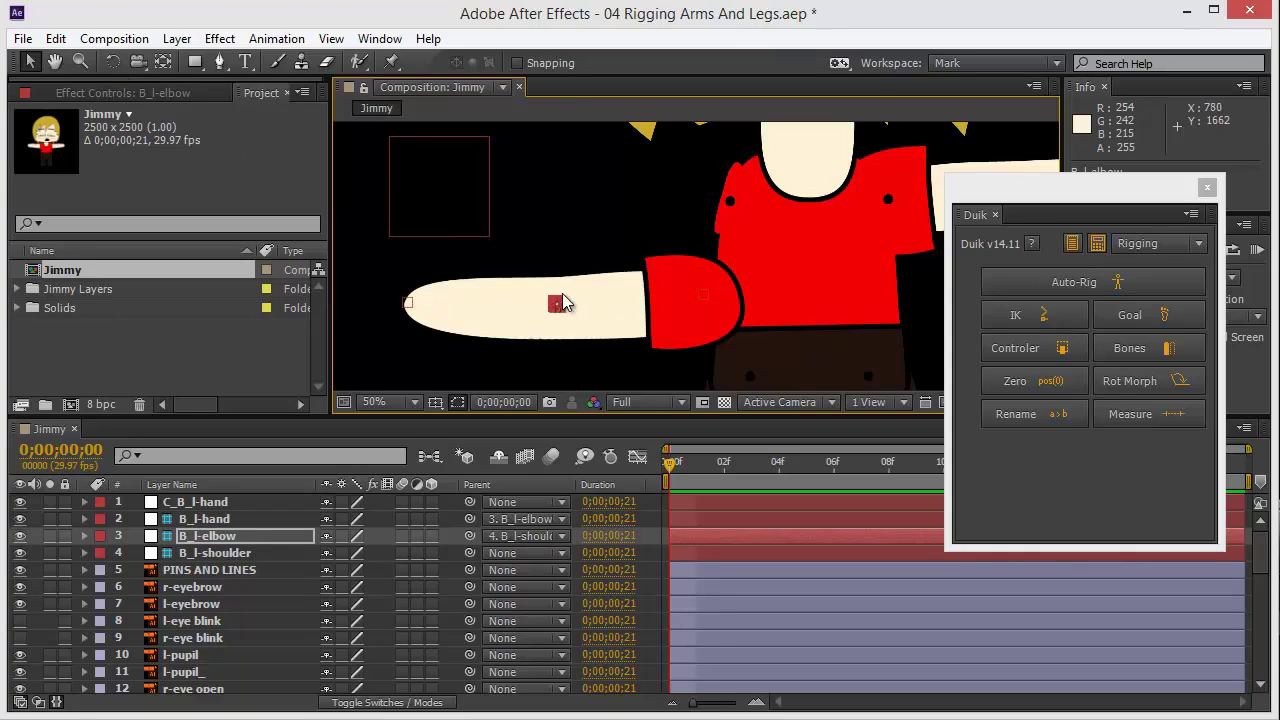
key("w")
left_click_drag(560, 307, 717, 309)
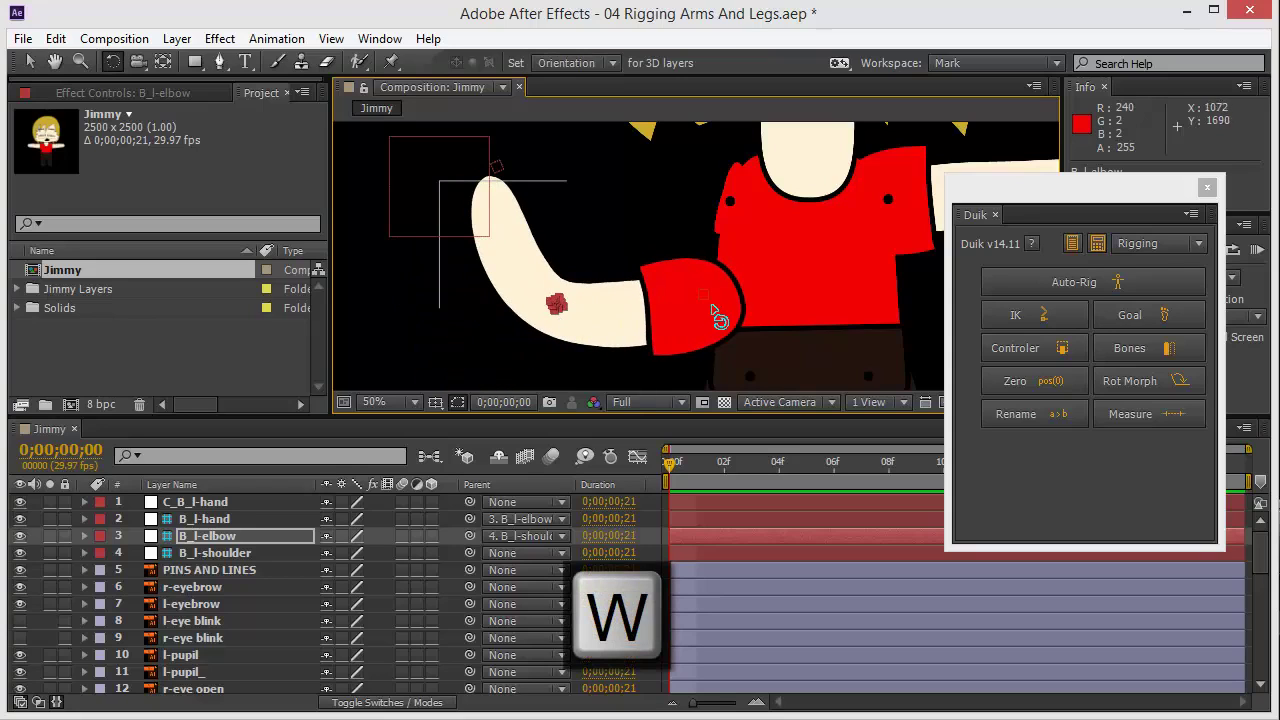
left_click(212, 553)
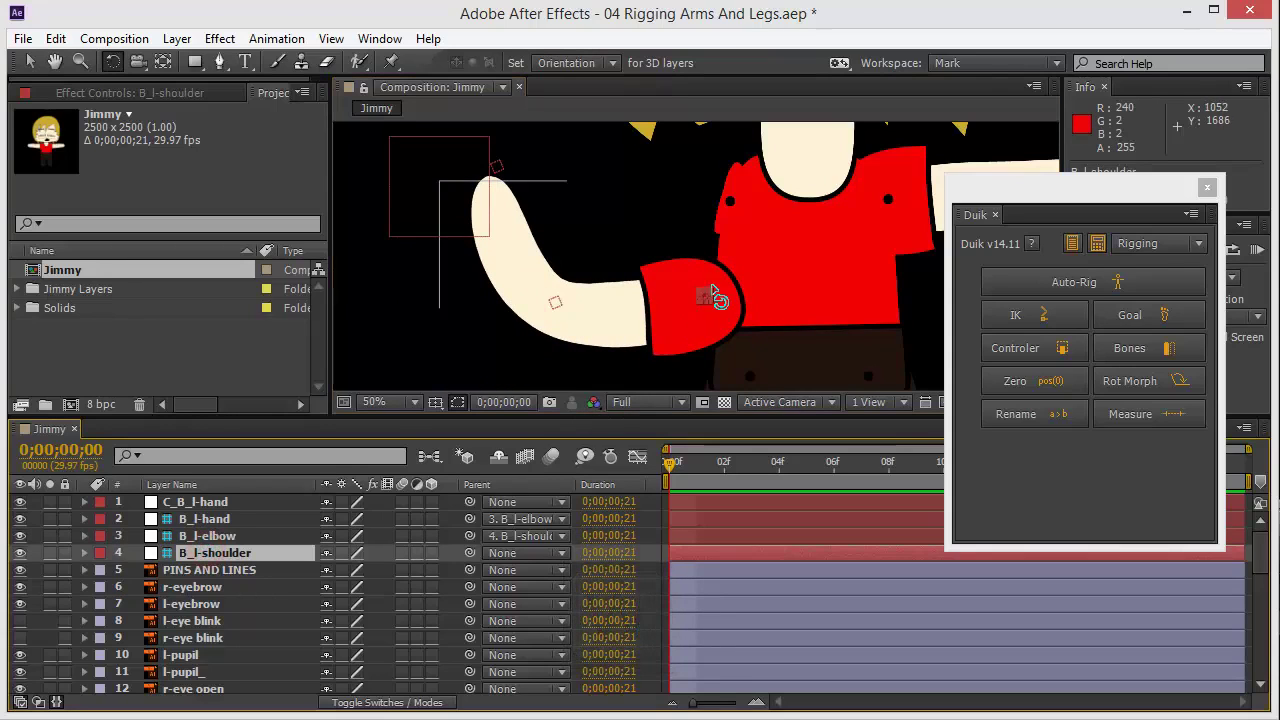
mouse_move(707, 303)
left_mouse_down()
mouse_move(709, 320)
mouse_move(713, 306)
mouse_move(727, 312)
mouse_move(718, 299)
left_mouse_up()
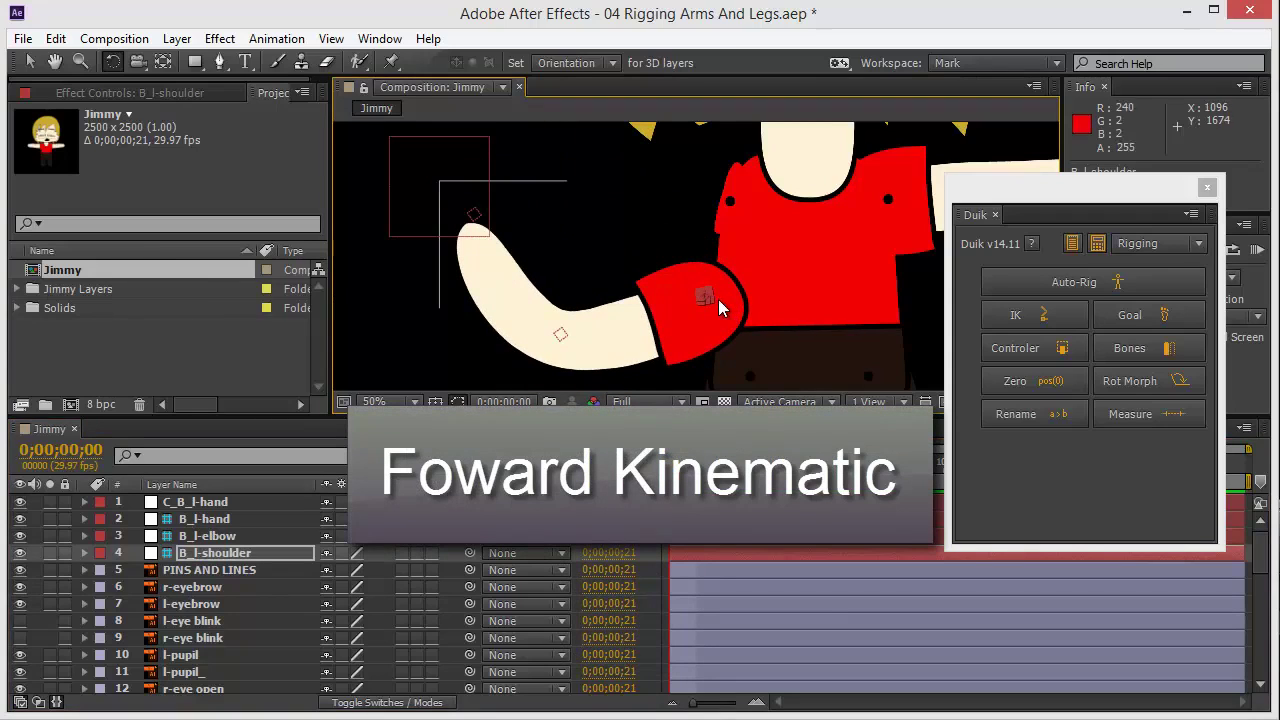
key("ctrl+z")
key("ctrl+z")
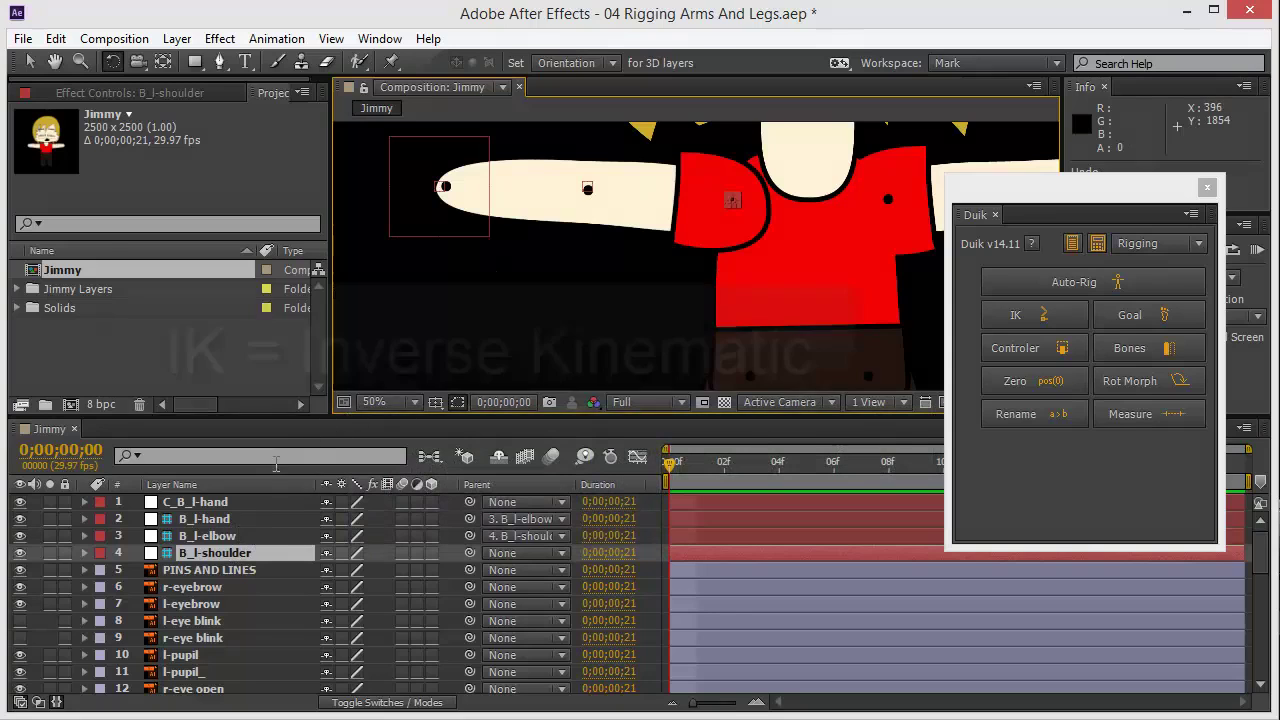
Apply Duik IK to B_l-hand, B_l-elbow, B_l-shoulder and the C_B_l-hand controller, with Controleurs de Stretch turned off
left_click(222, 520)
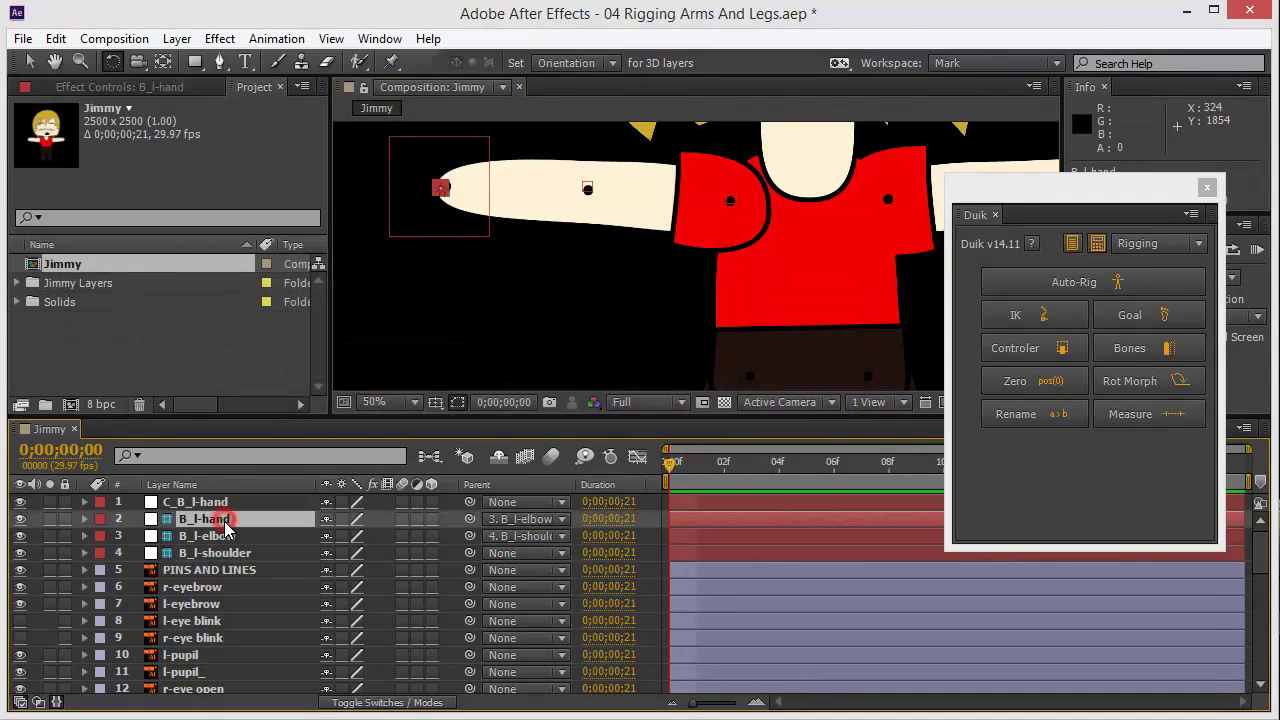
left_click(232, 540, "ctrl")
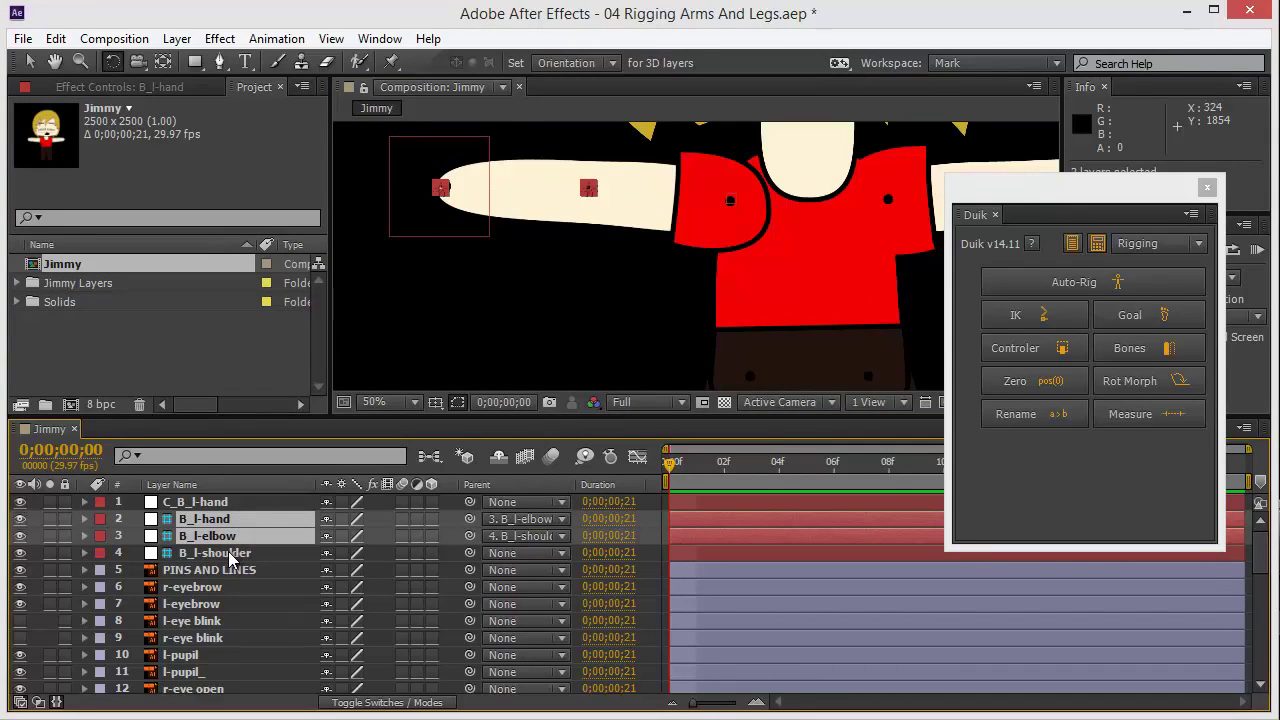
left_click(231, 555, "ctrl")
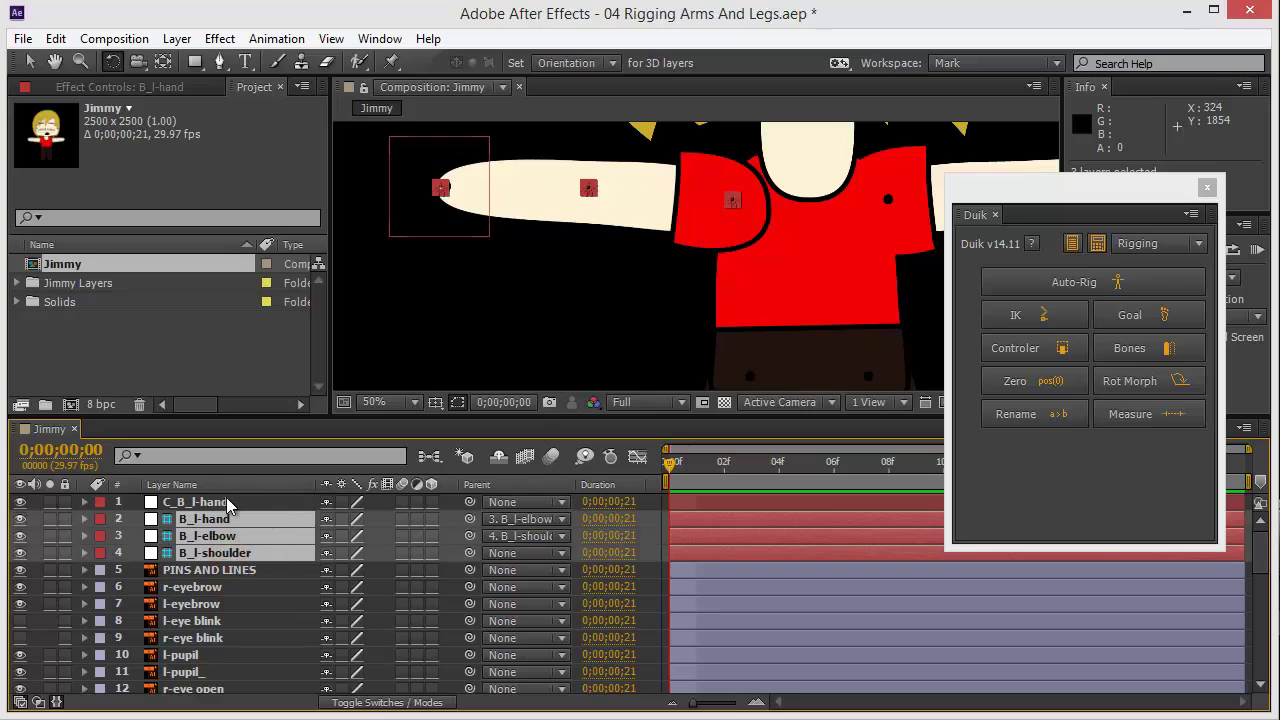
left_click(208, 506, "ctrl")
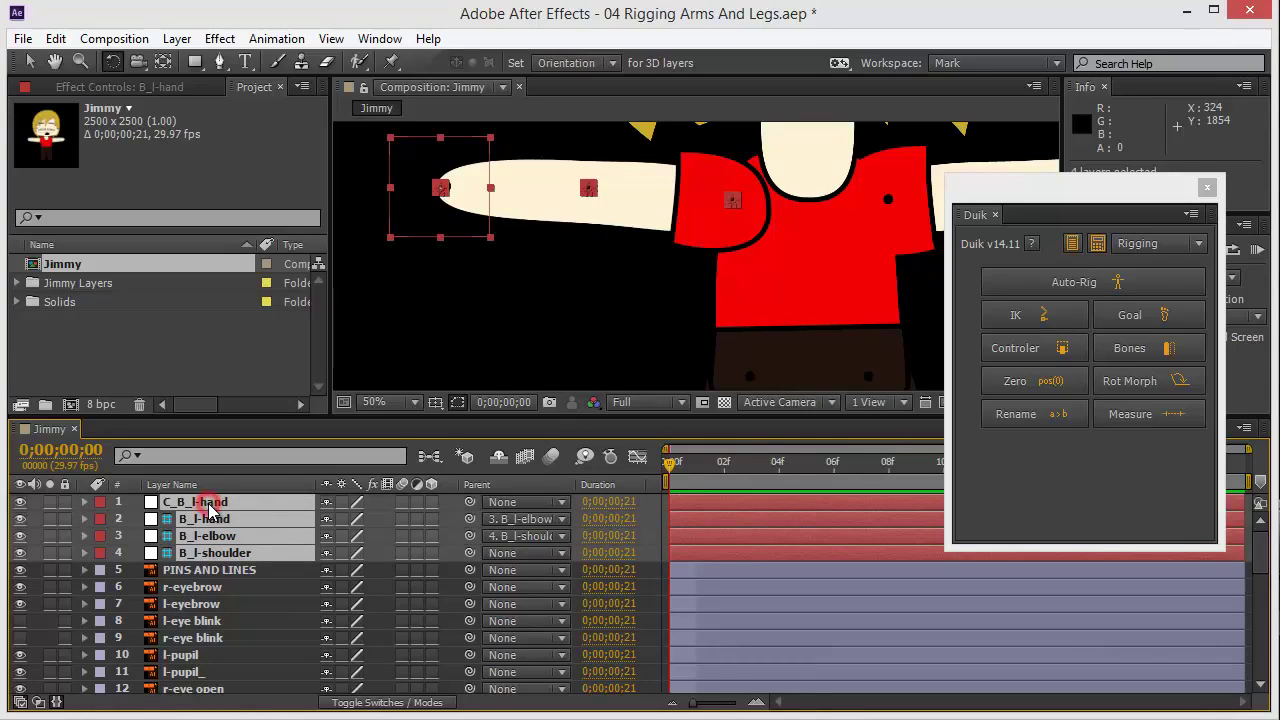
left_click(1043, 322)
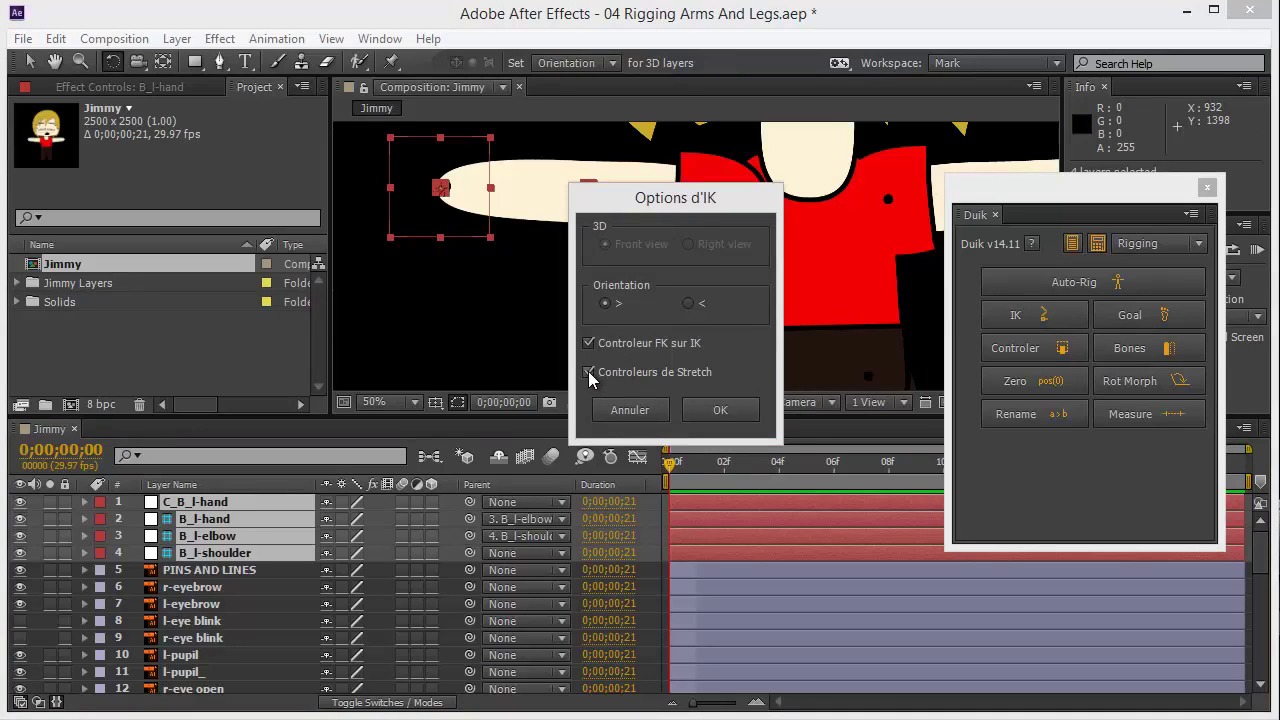
left_click(590, 372)
left_click(722, 412)
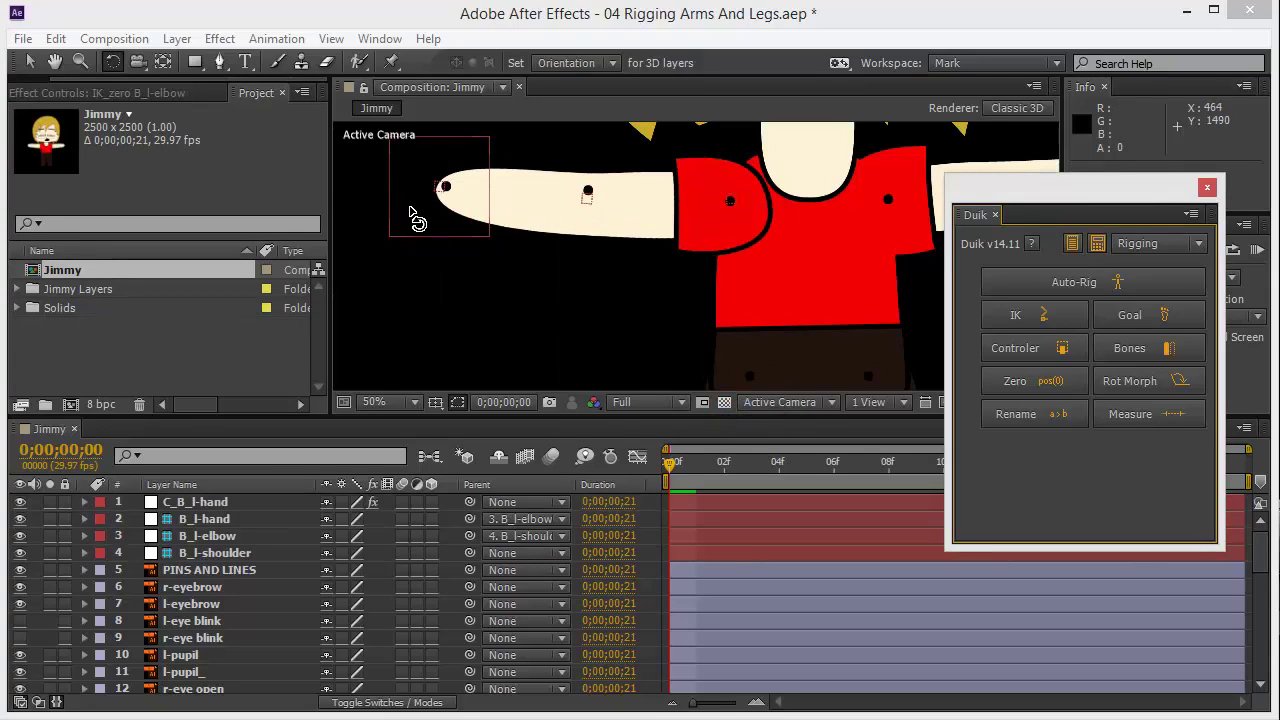
Test the arm's IK by moving the C_B_l-hand controller through several poses, ending with the arm stretched out sideways
key("v")
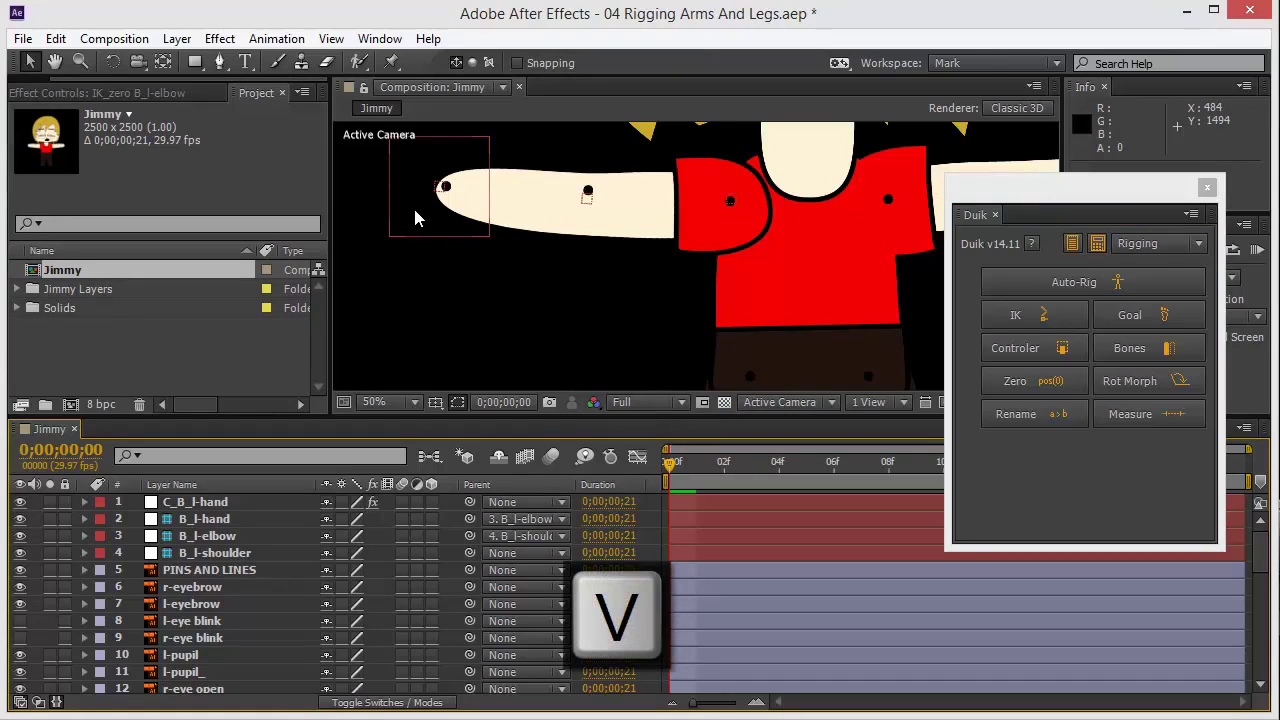
left_click_drag(415, 218, 476, 286)
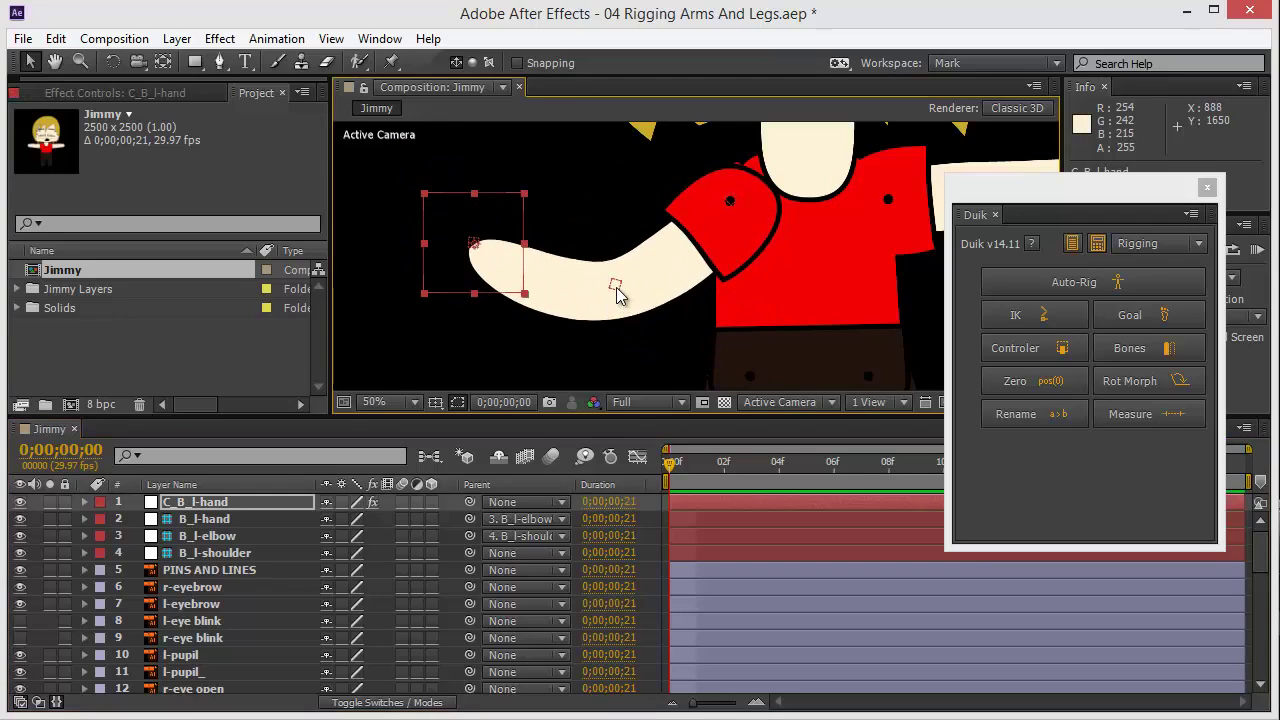
left_click_drag(445, 283, 474, 240)
scroll(474, 240, "down", 1)
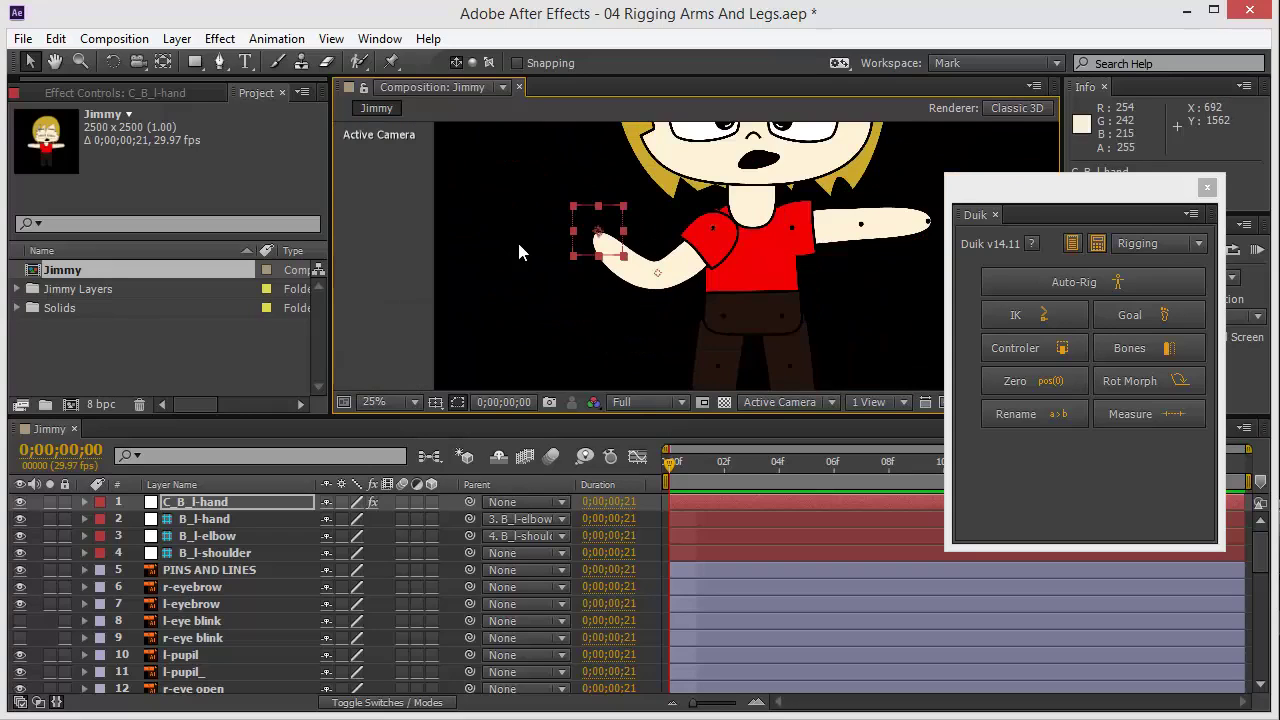
left_click_drag(580, 237, 664, 207)
left_click_drag(634, 137, 545, 240)
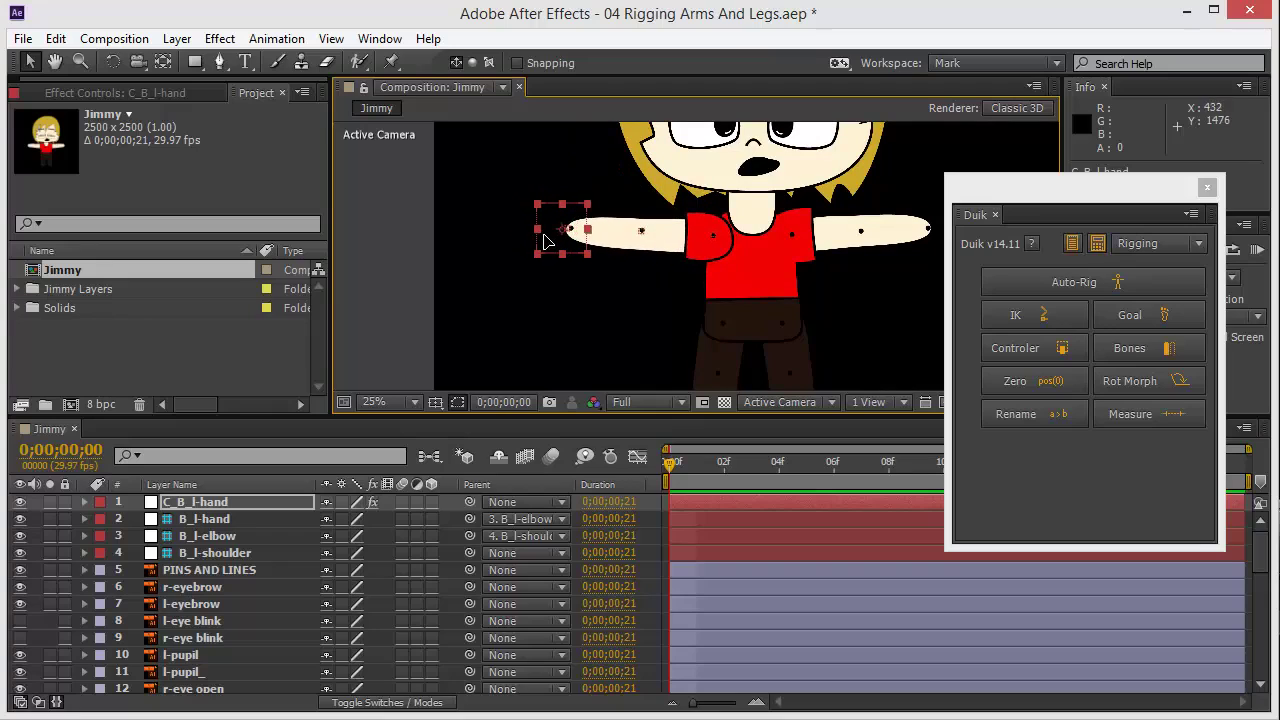
Select the r-arm duplicate layer, the puppet's opposite arm, in the composition
left_click(925, 228)
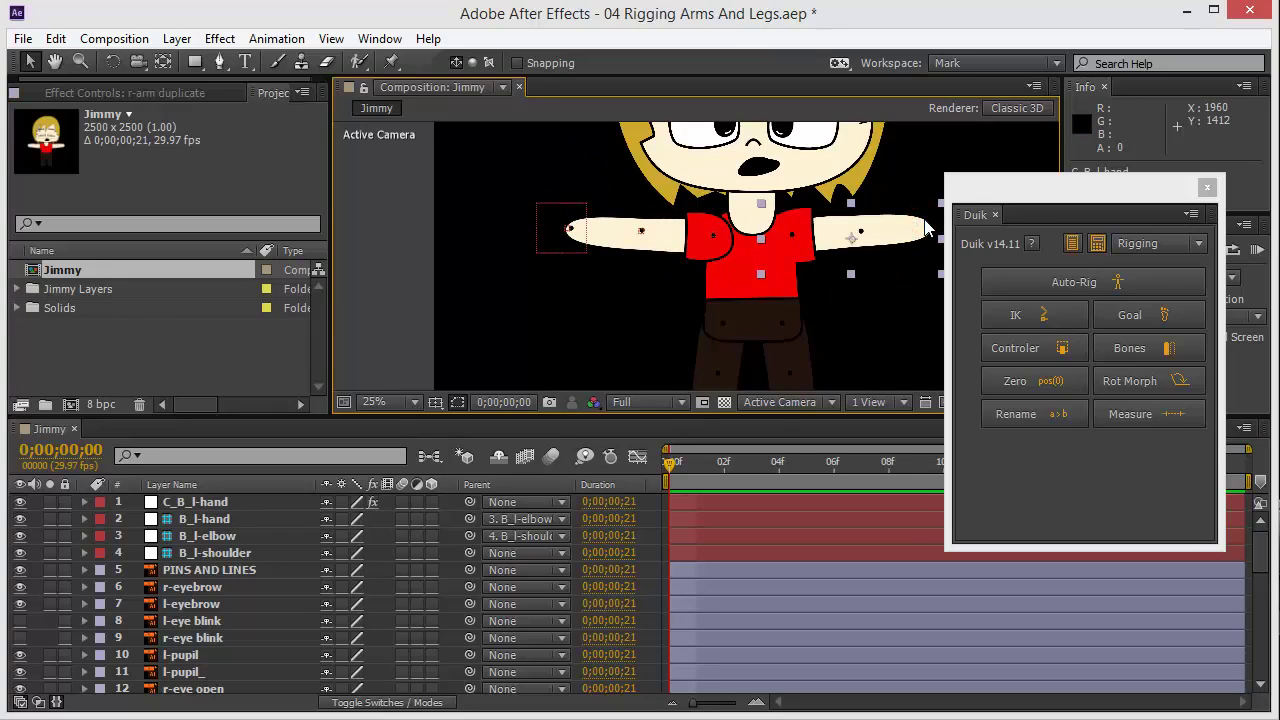